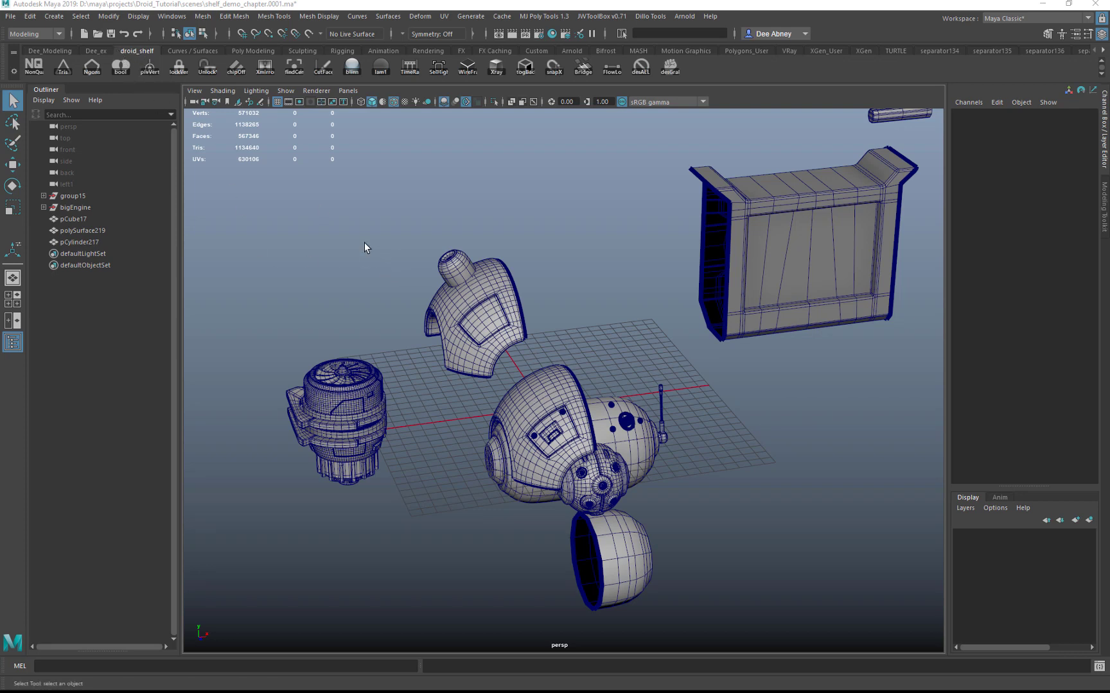
- Frame the large box-shaped panel mesh and select its non-quad faces with the non-quad check
click(790, 244)
key(f)
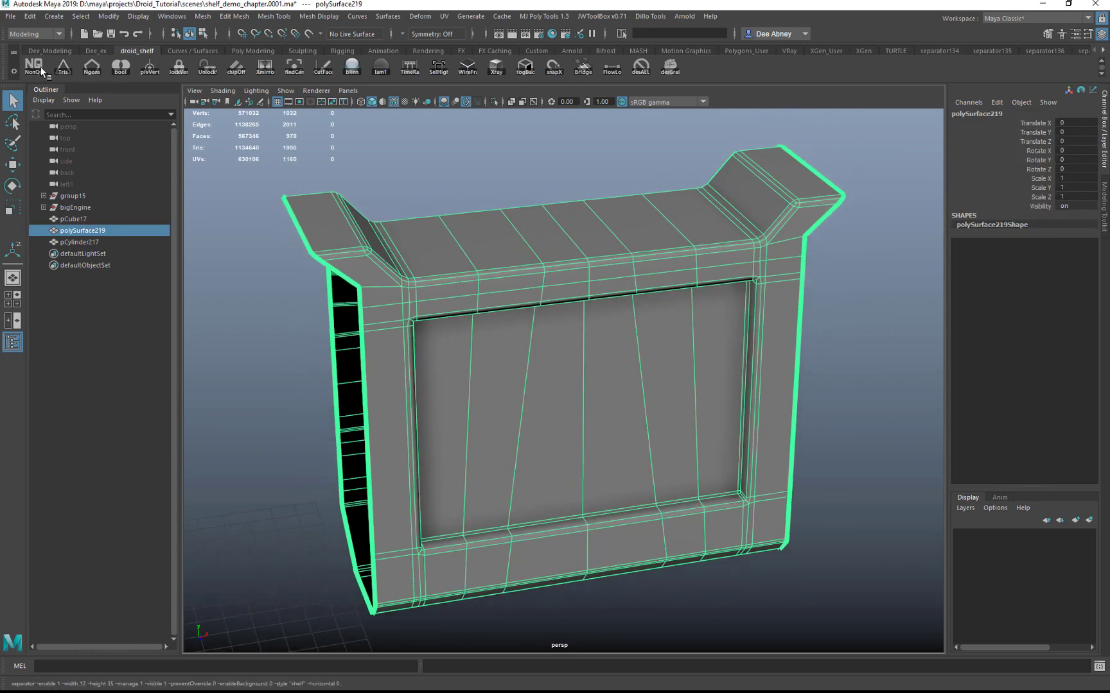
click(38, 66)
alt+drag(644, 432, 786, 371)
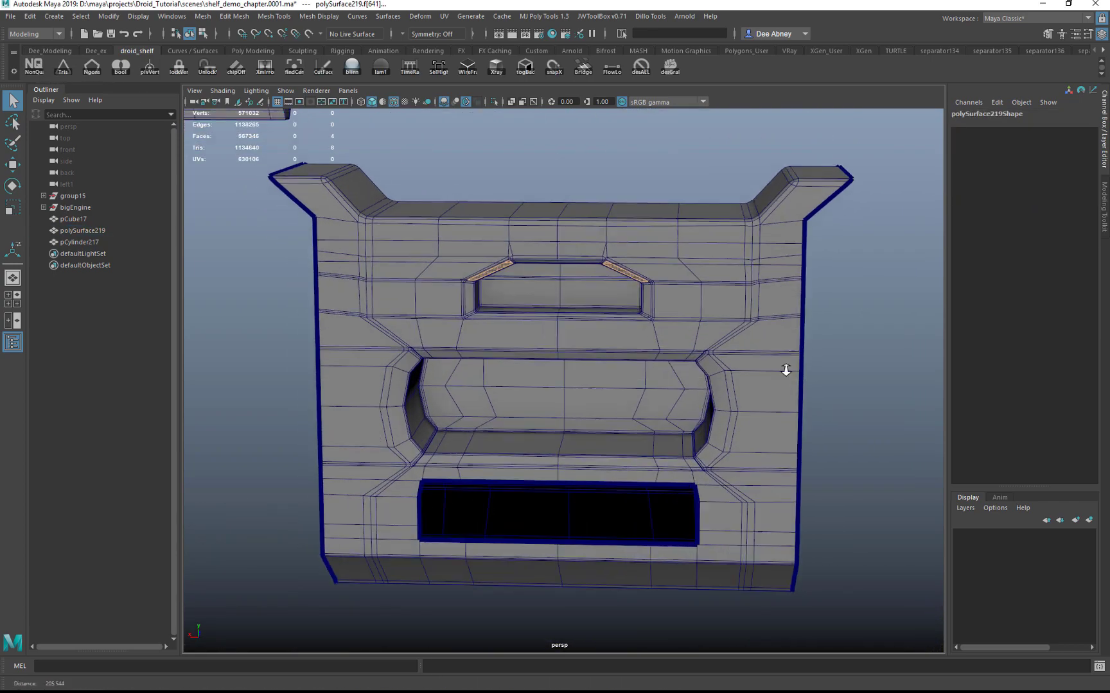
scroll(660, 273, up, 10)
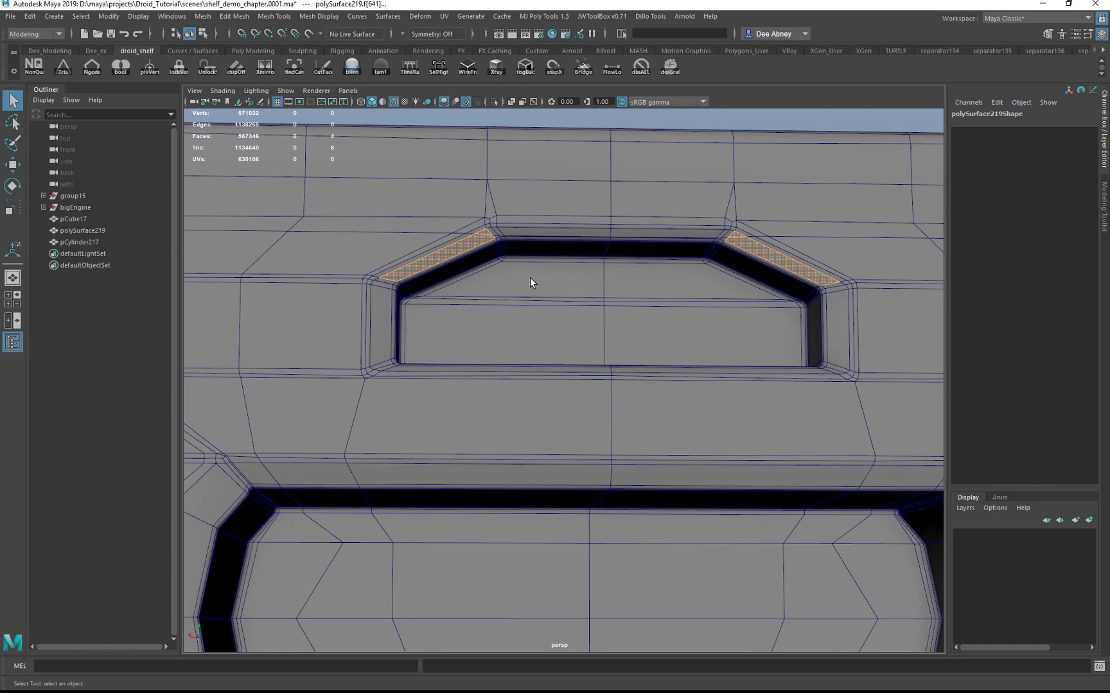
- Examine the highlighted non-quad faces around the panel's recessed slot and return to object selection
alt+middle_drag(530, 278, 498, 288)
scroll(498, 288, up, 5)
scroll(454, 331, down, 2)
alt+middle_drag(454, 332, 531, 293)
alt+drag(532, 293, 532, 278)
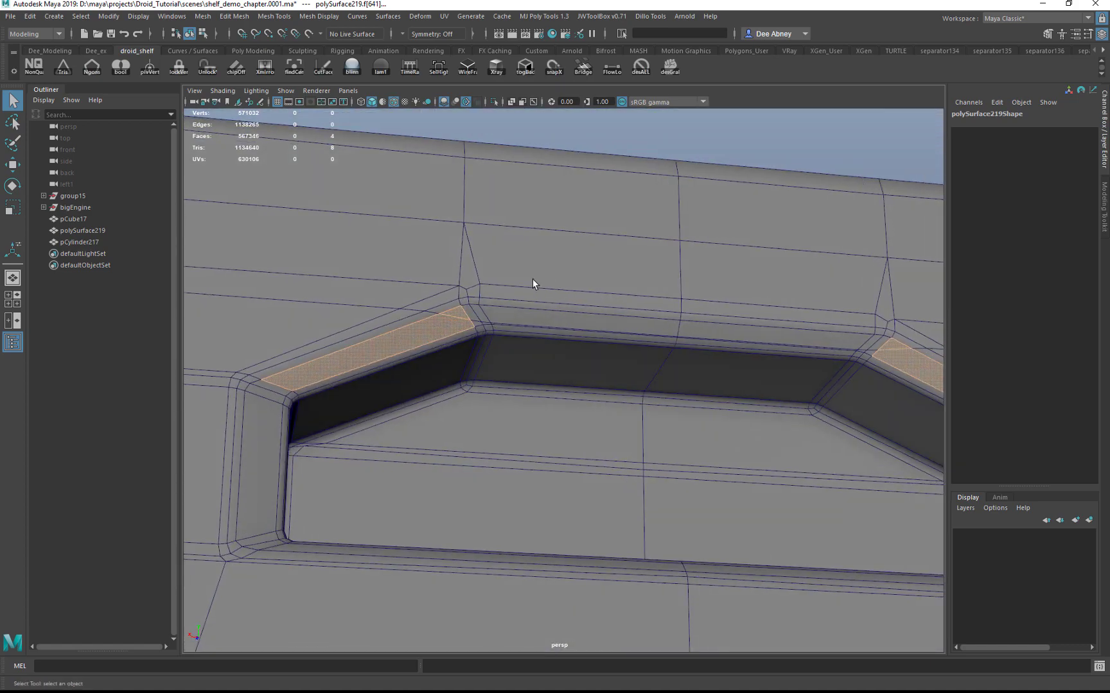
alt+drag(452, 325, 508, 342)
alt+right_drag(508, 342, 465, 335)
alt+drag(465, 334, 379, 359)
alt+right_drag(379, 360, 425, 303)
alt+right_drag(545, 302, 528, 273)
alt+drag(528, 273, 541, 239)
alt+right_drag(572, 300, 463, 305)
alt+drag(463, 305, 366, 315)
key(F8)
key(F8)
key(F8)
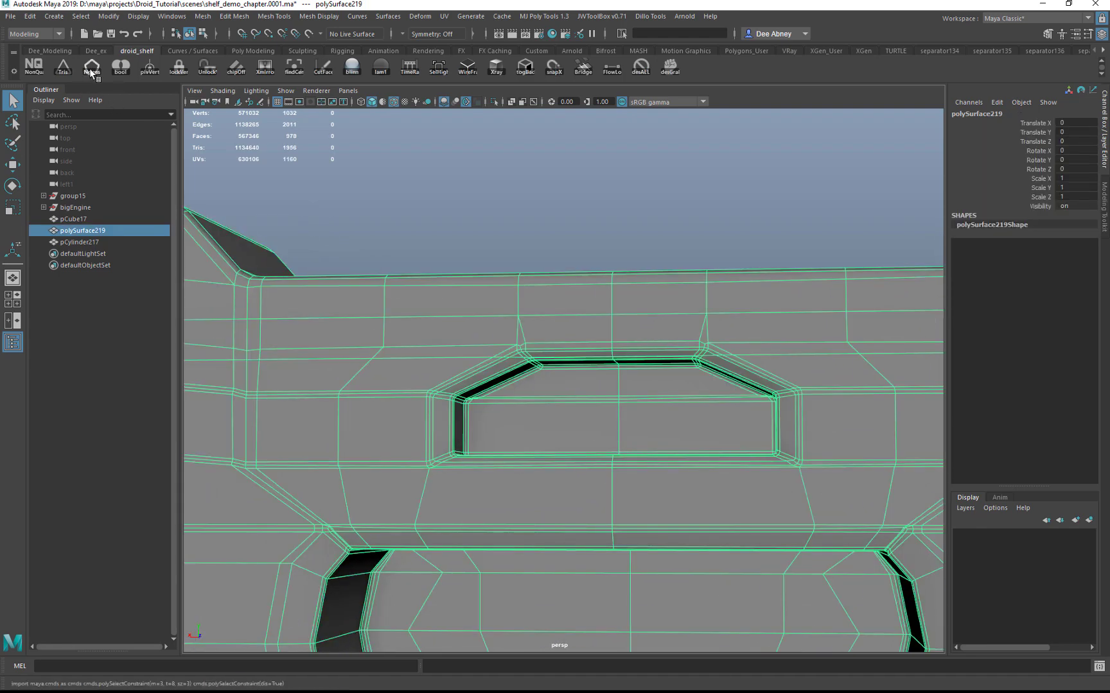
- Check the box-shaped panel for n-gons and return to object selection
click(90, 69)
alt+right_drag(629, 406, 479, 345)
alt+drag(478, 345, 533, 362)
click(475, 339)
key(F8)
key(ctrl+z)
click(540, 355)
- Boolean-subtract the small knob cylinder from the detached dome shell and hide the leftover cutter
alt+right_drag(545, 351, 463, 395)
alt+drag(464, 395, 432, 410)
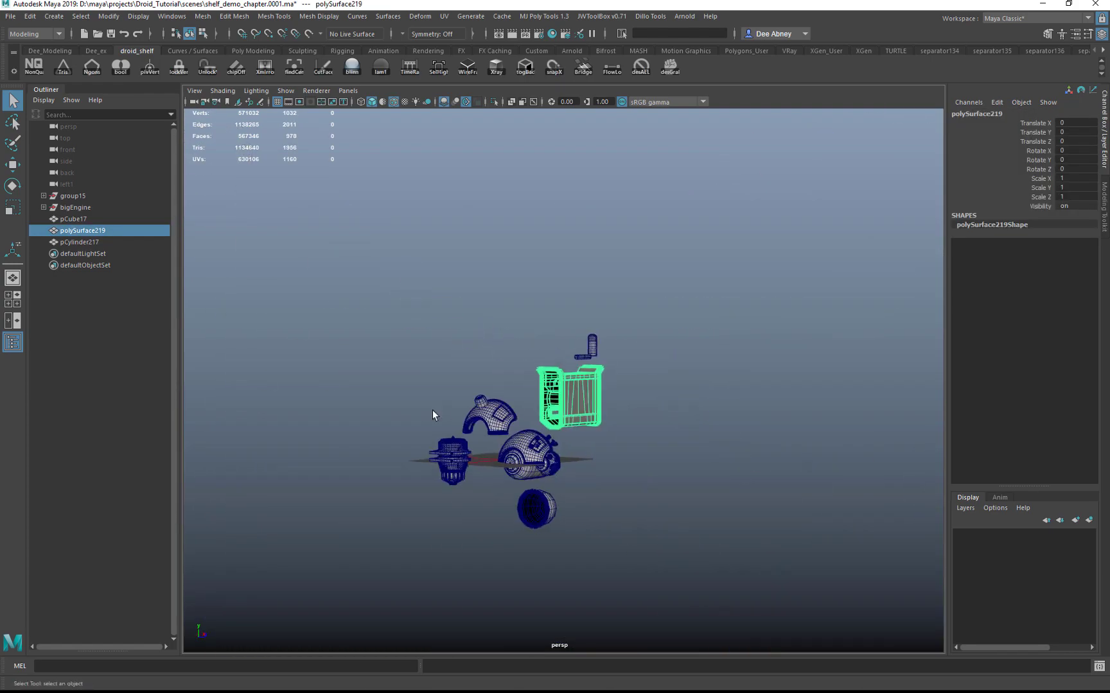
alt+right_drag(433, 410, 569, 444)
alt+middle_drag(570, 444, 730, 345)
alt+right_drag(309, 392, 359, 424)
alt+middle_drag(360, 424, 458, 425)
alt+drag(459, 424, 489, 393)
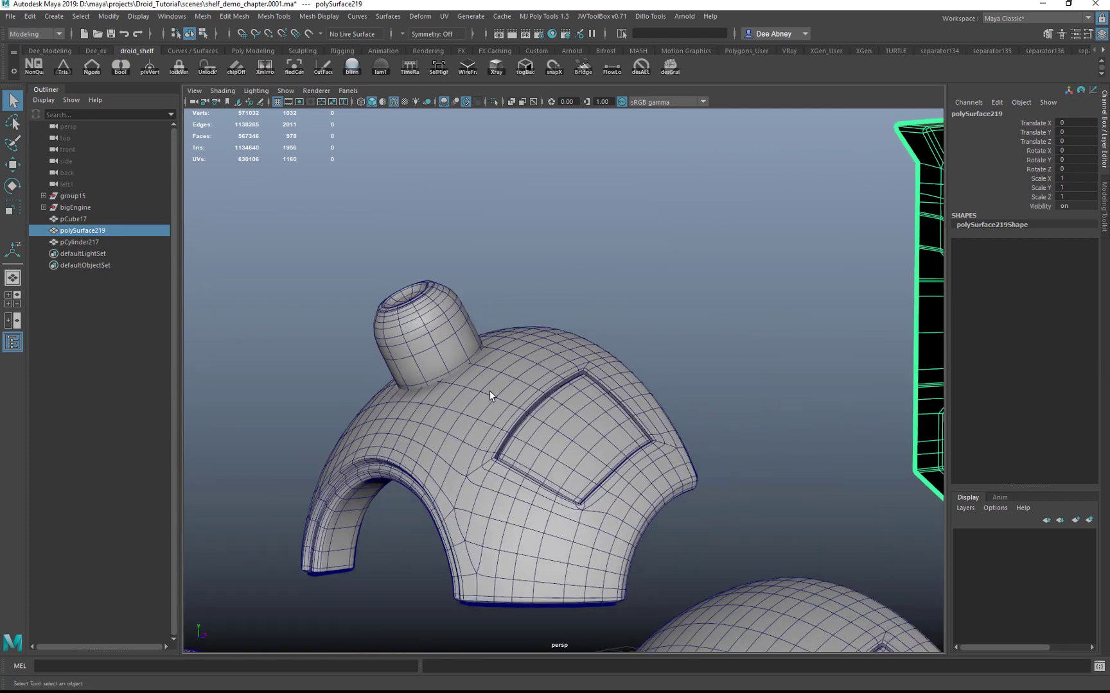
click(528, 351)
click(436, 314)
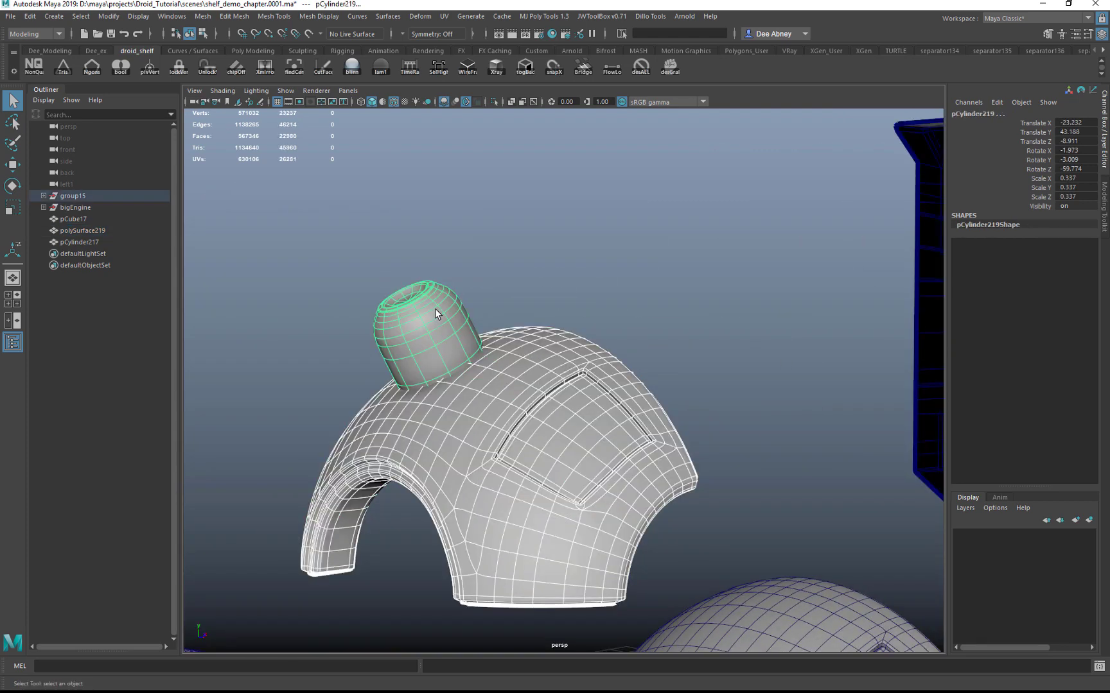
click(121, 67)
click(381, 278)
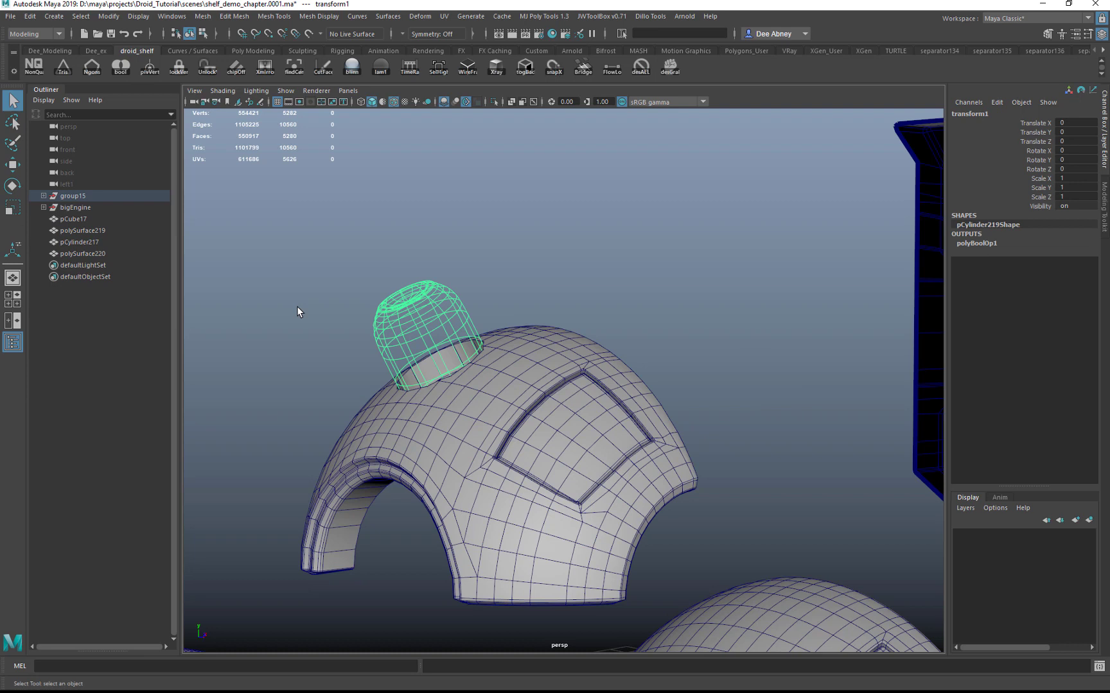
key(f)
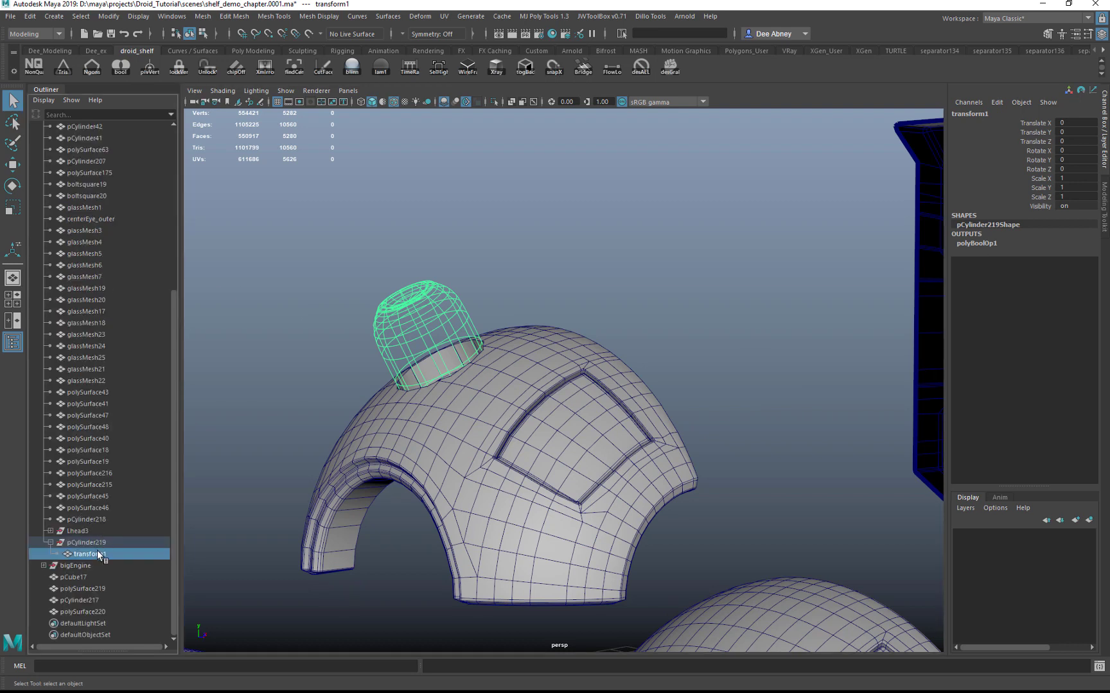
key(ctrl+h)
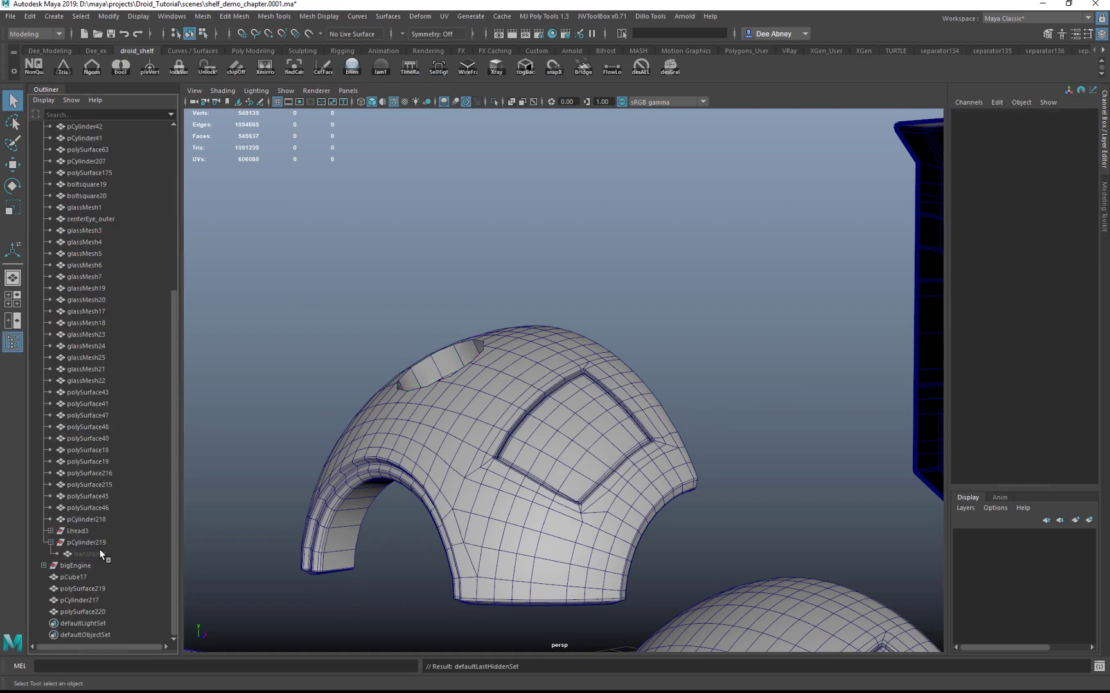
- Scale the hidden cutter uniformly to about 1.199 and move it to about X -17.84, Y 4.012, Z -9.725
key(r)
key(f)
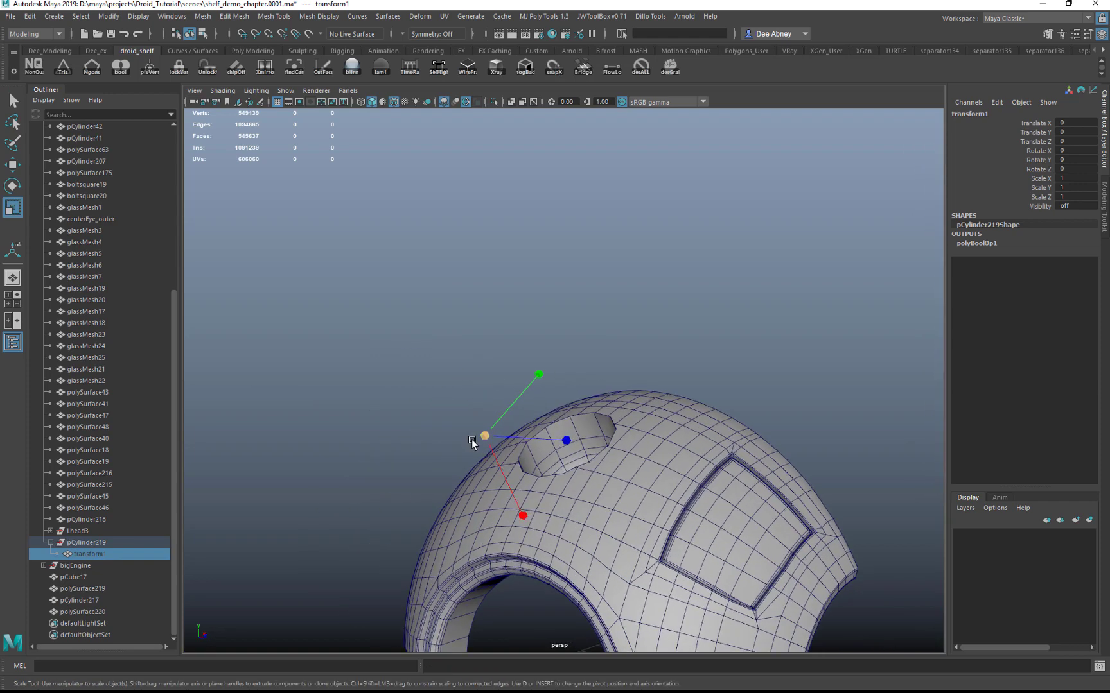
drag(483, 437, 566, 448)
key(w)
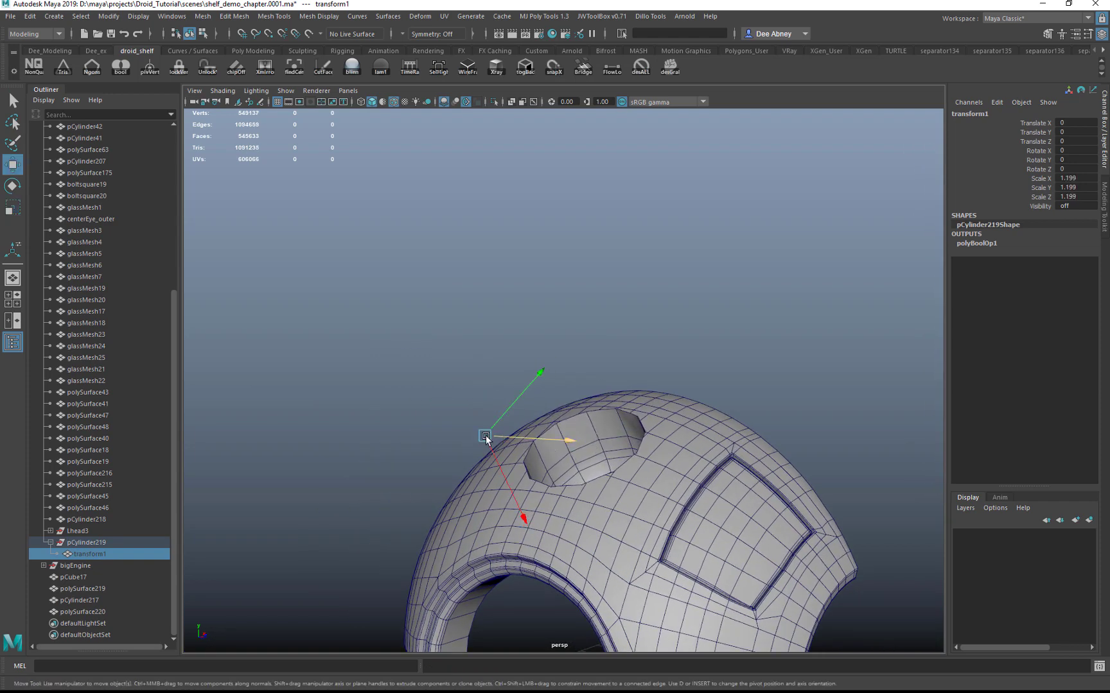
drag(485, 436, 441, 375)
scroll(505, 433, down, 2)
alt+drag(506, 432, 499, 329)
alt+middle_drag(499, 328, 536, 326)
scroll(537, 326, up, 3)
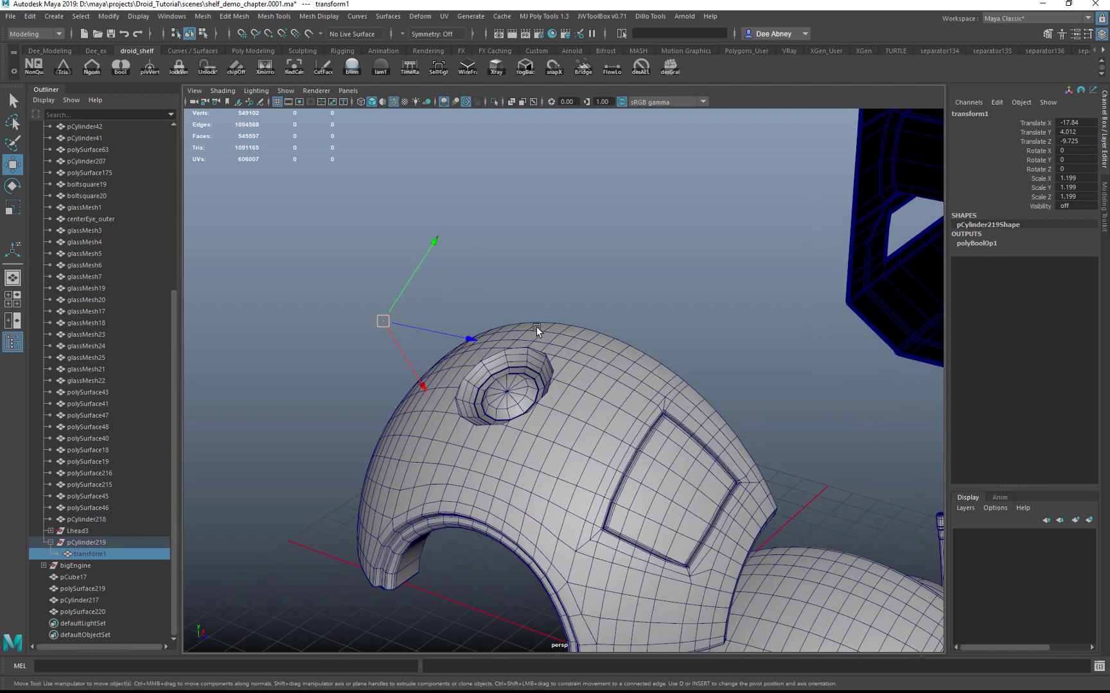
- Turn off the wireframe overlay, nudge the cutter slightly, and delete its construction history
key(alt+5)
alt+drag(536, 326, 498, 326)
alt+middle_drag(498, 327, 519, 321)
alt+drag(519, 321, 530, 323)
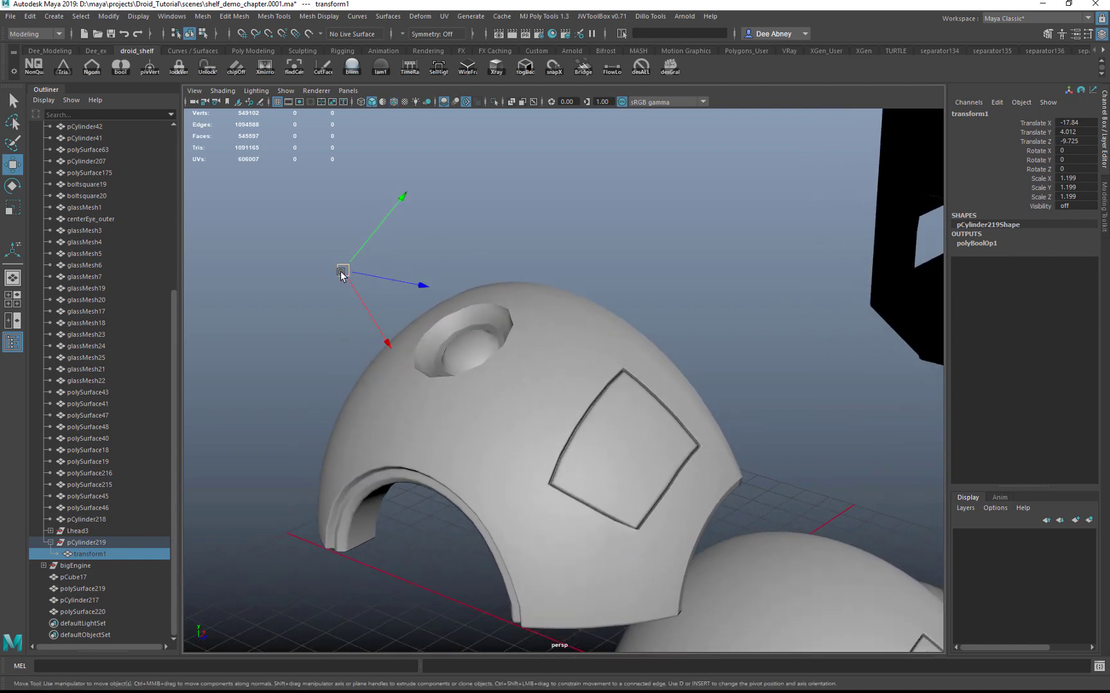
drag(341, 273, 342, 267)
key(alt+shift+d)
key(q)
click(429, 295)
- Select the shell covering the droid's body and check its pivot location with the Move tool
scroll(430, 296, down, 4)
alt+drag(398, 326, 367, 302)
scroll(368, 303, down, 4)
alt+drag(478, 366, 481, 346)
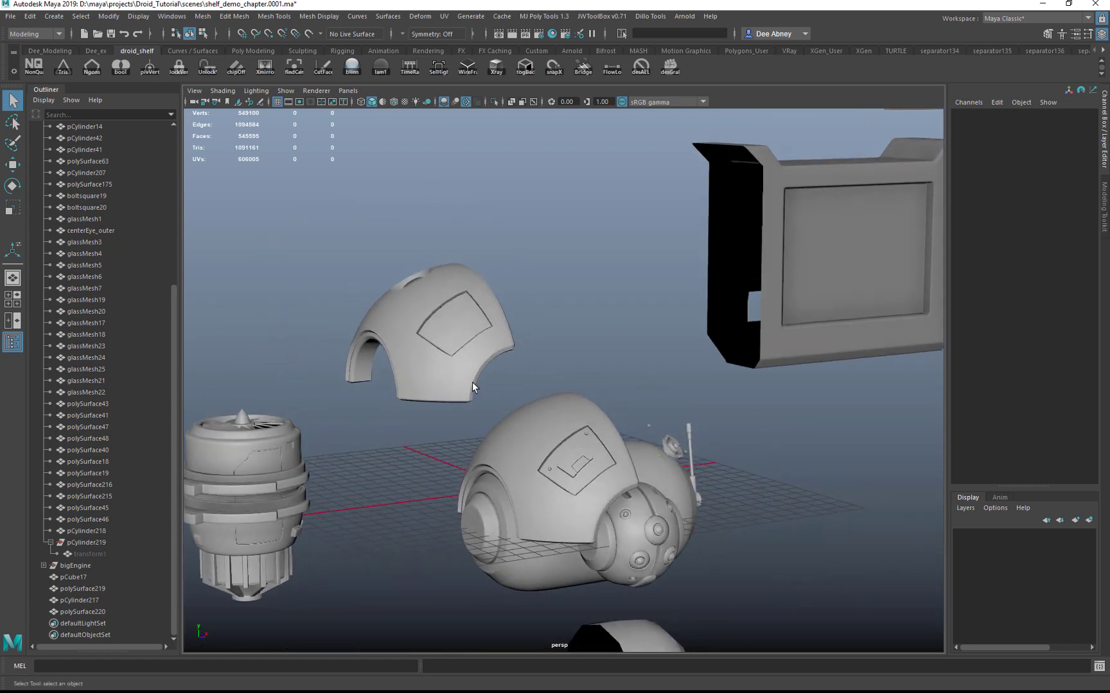
alt+middle_drag(488, 427, 498, 347)
alt+drag(498, 346, 513, 369)
alt+right_drag(514, 369, 604, 370)
click(529, 378)
key(w)
alt+middle_drag(550, 364, 551, 354)
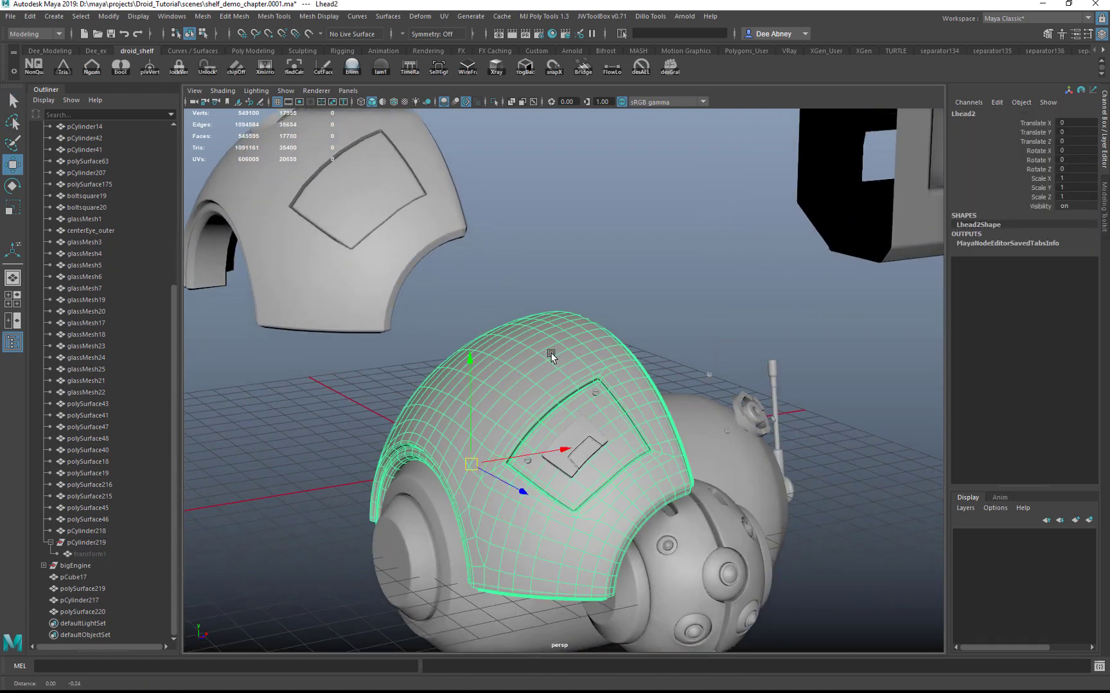
scroll(551, 355, up, 2)
key(q)
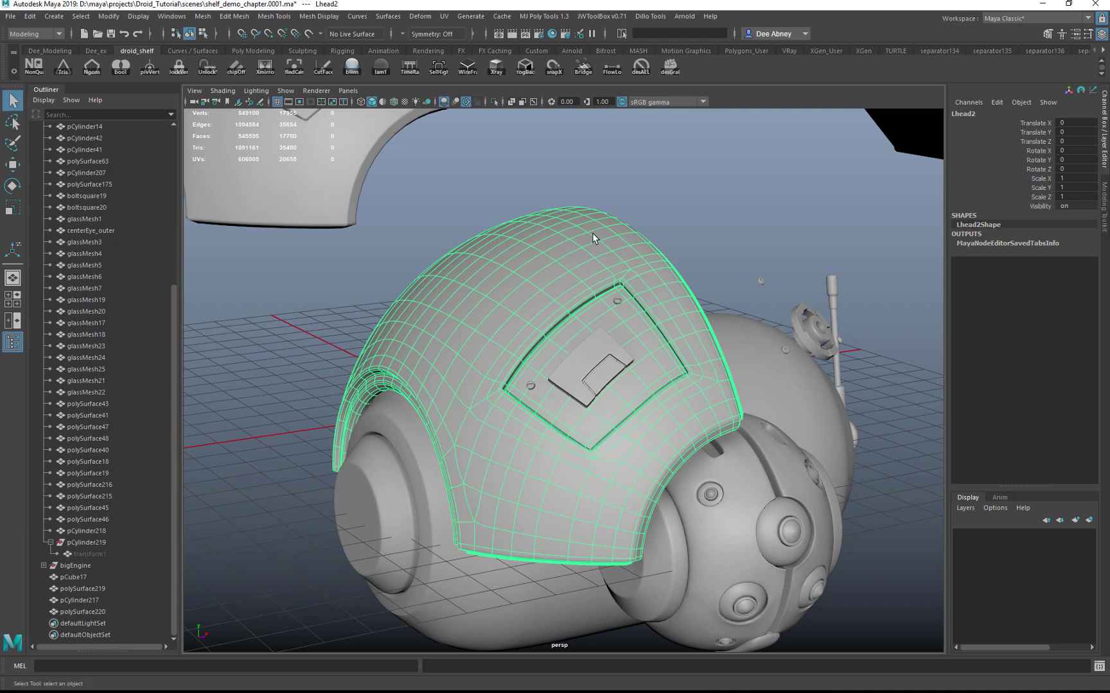
- Set the droid shell's pivot on a vertex near its crown and return to object mode
right_drag(592, 232, 558, 233)
click(596, 221)
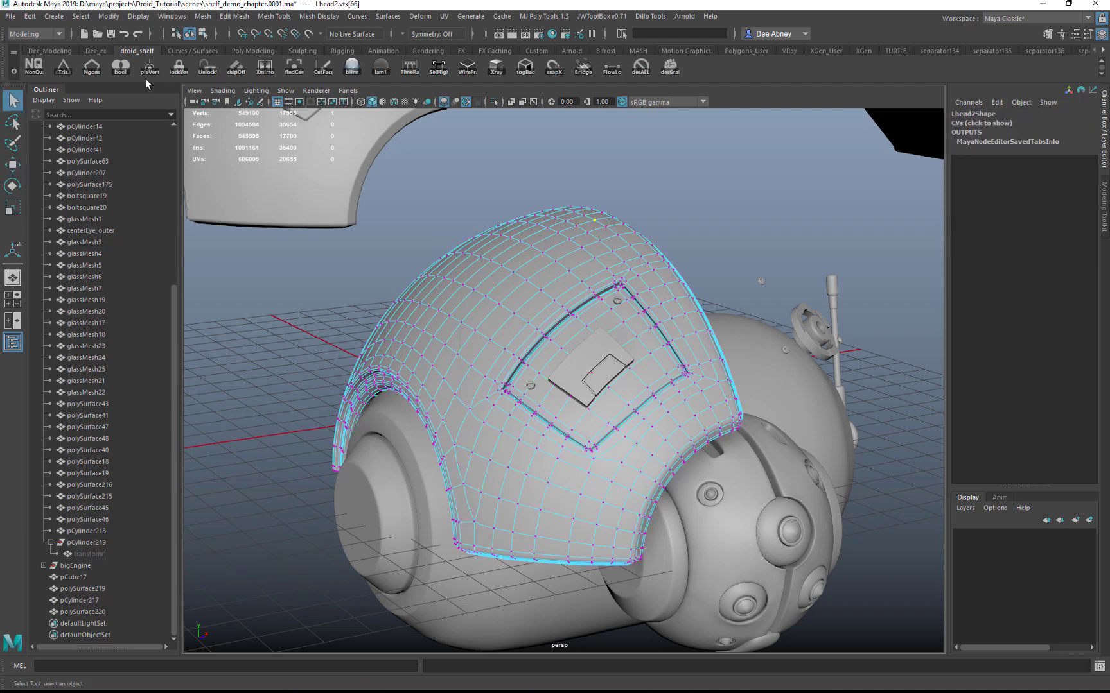
key(F8)
key(w)
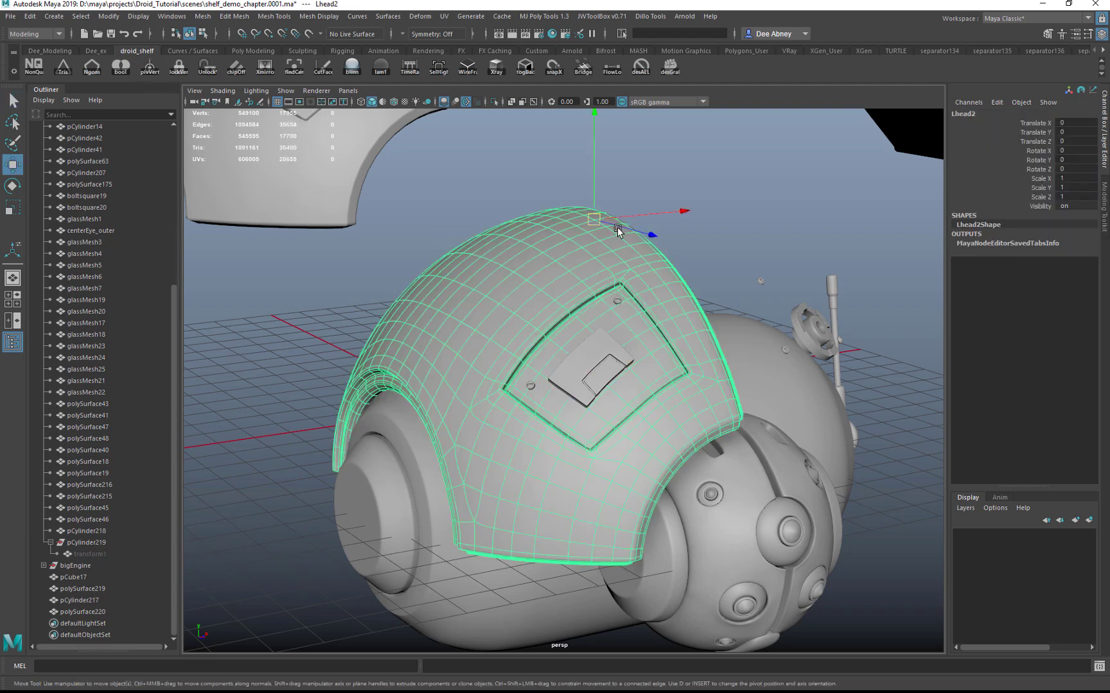
- Try to relocate the droid shell's pivot manually, and undo the changes
right_drag(452, 363, 421, 353)
key(q)
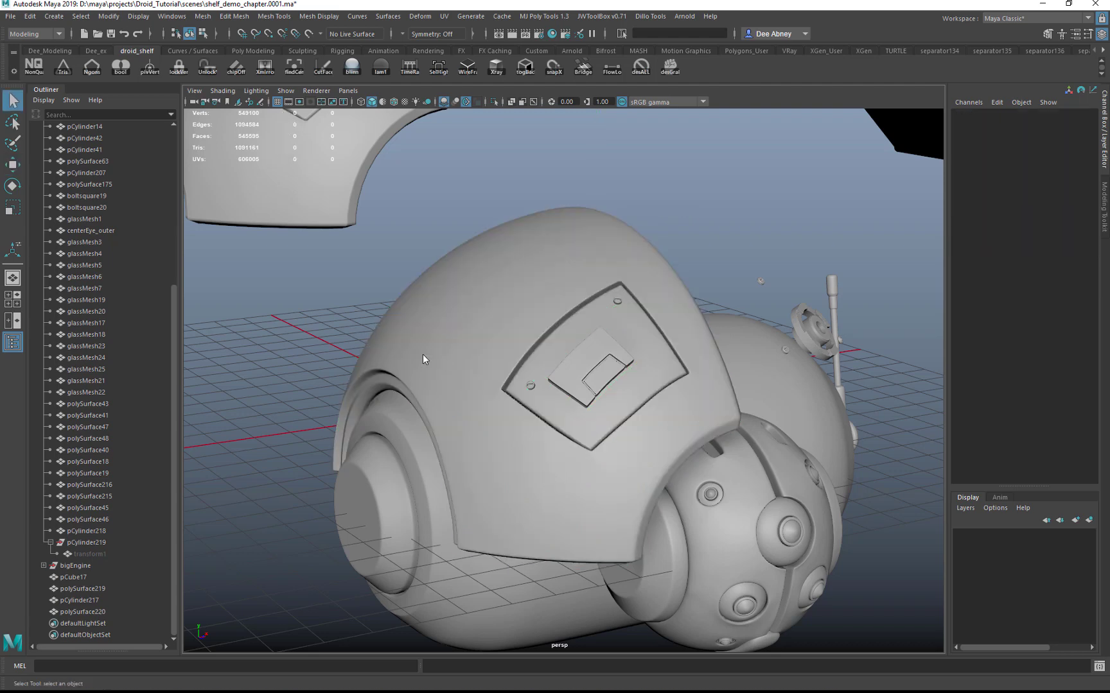
key(F8)
key(w)
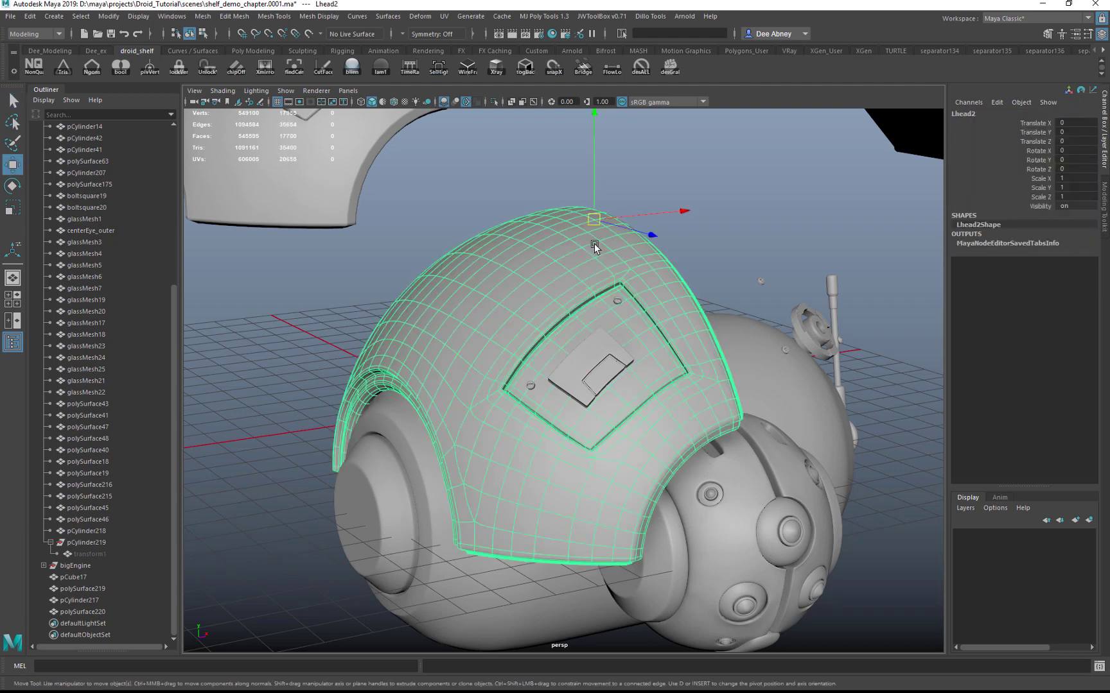
key(d)
drag(606, 231, 421, 358)
key(ctrl+z)
key(ctrl+z)
key(ctrl+z)
key(ctrl+z)
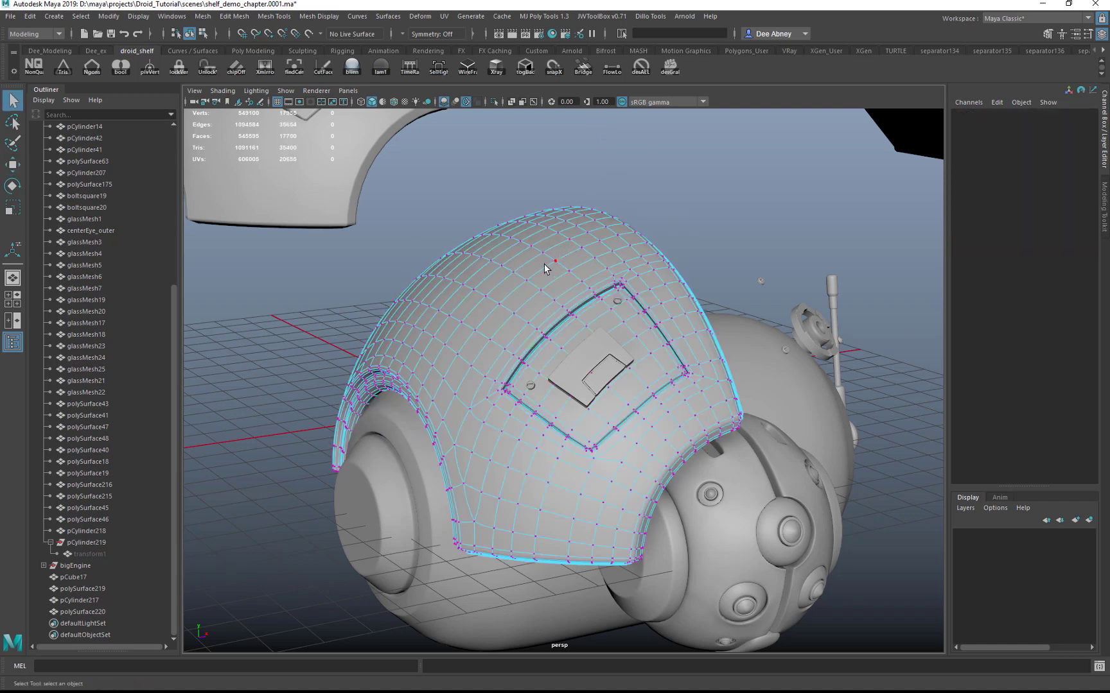
- Try using another vertex on the upper shell for the pivot, and undo the move
click(543, 255)
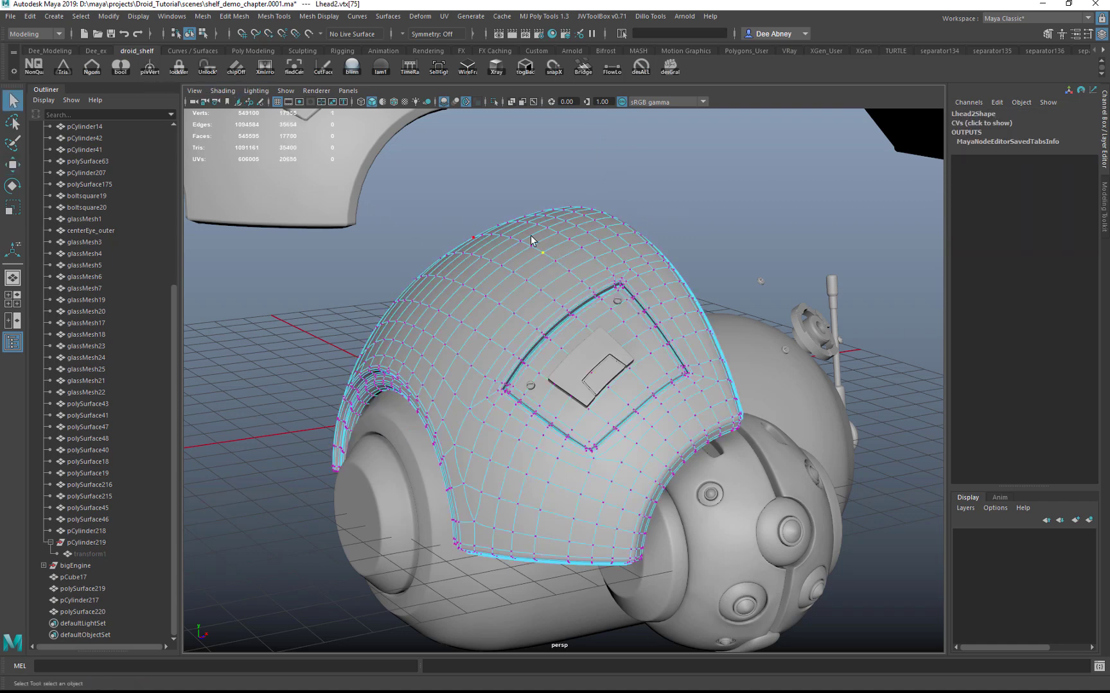
key(w)
mouse_move(651, 294)
alt+mouse_down()
mouse_move(604, 301)
mouse_move(656, 291)
alt+mouse_up()
key(ctrl+z)
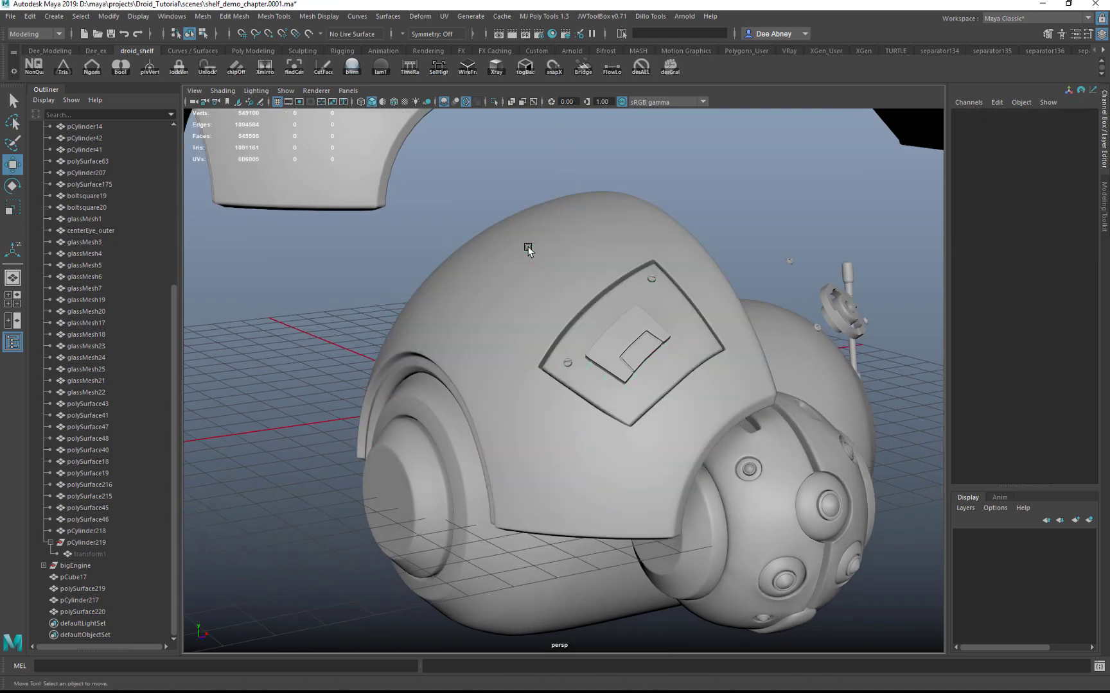
- Isolate the droid shell, and select and lock the vertices across its crown
key(q)
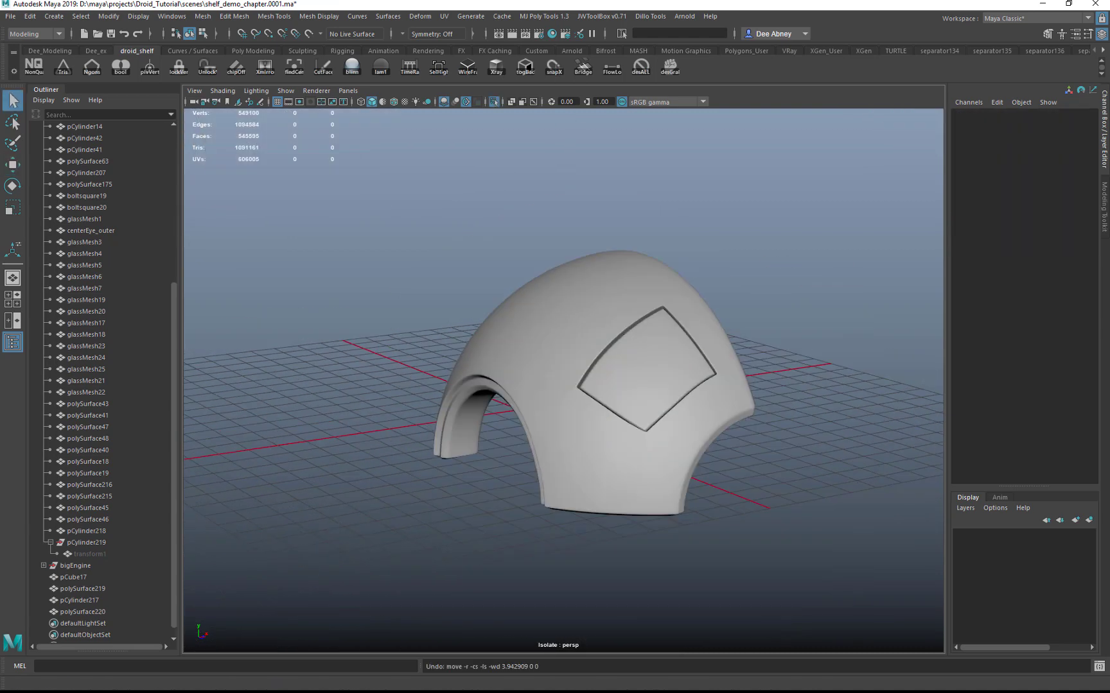
click(650, 299)
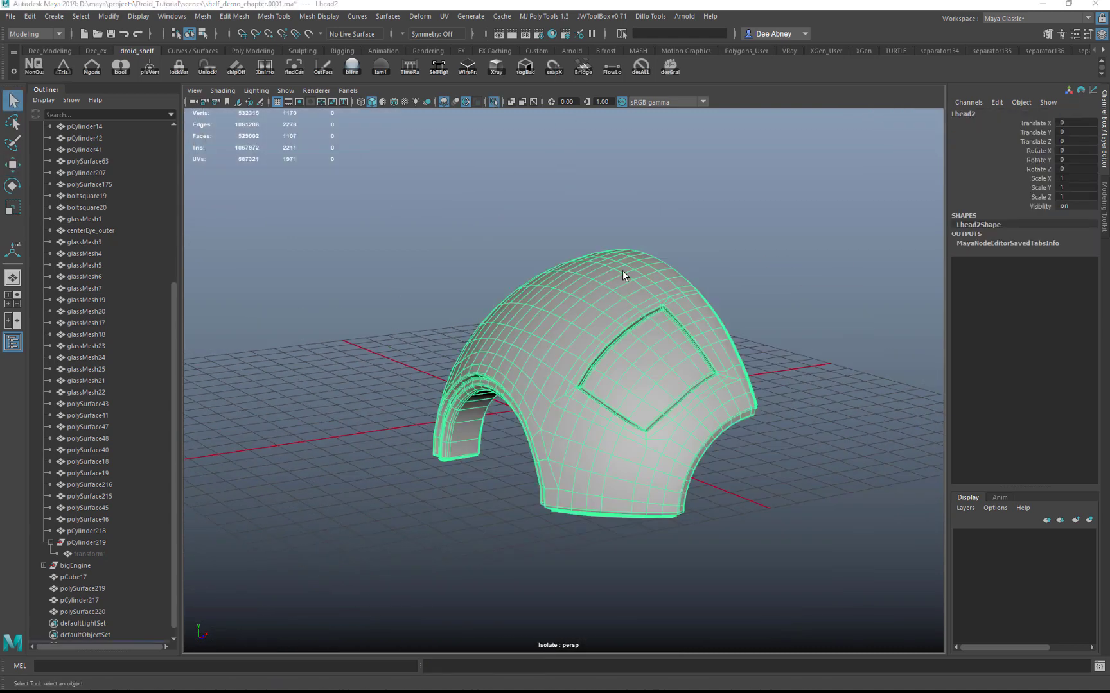
key(F8)
drag(829, 299, 828, 298)
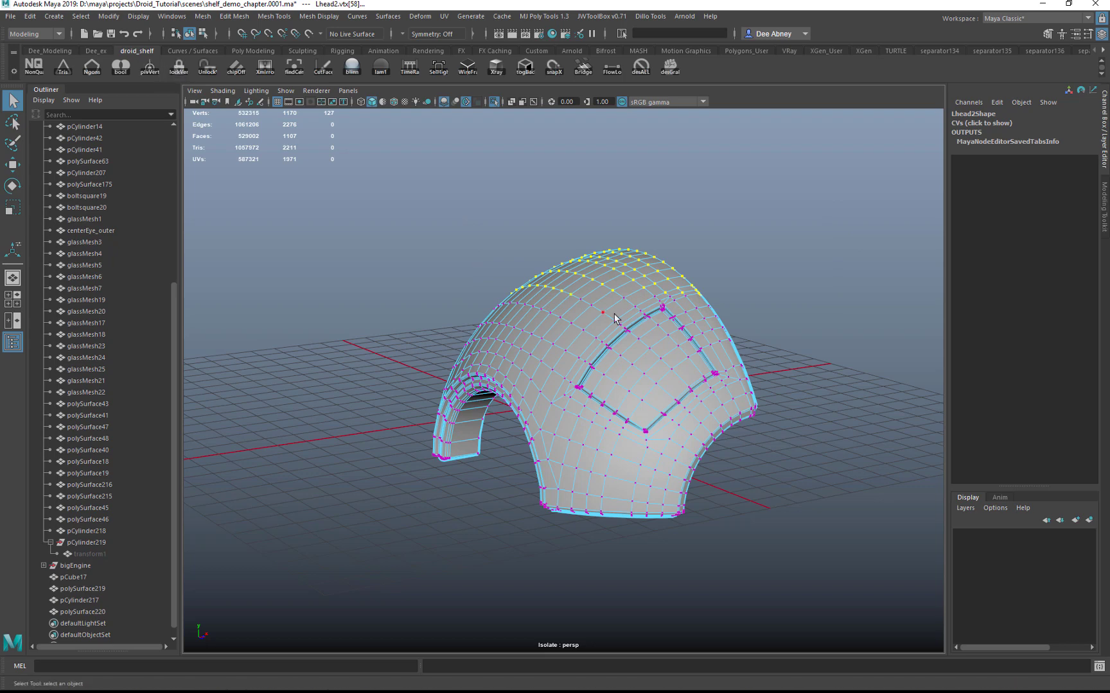
- Select the shell's upper vertices and move them down with soft selection, leaving the locked crown in place
drag(694, 331, 734, 347)
key(w)
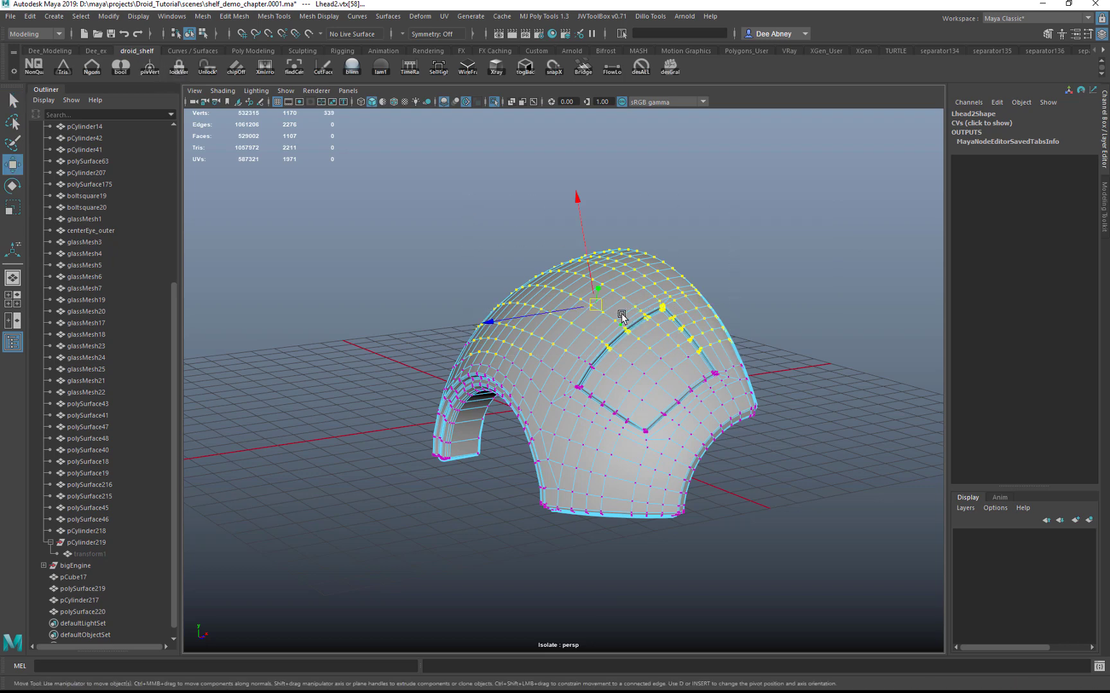
drag(598, 306, 573, 327)
key(ctrl+z)
drag(477, 207, 718, 331)
key(b)
drag(570, 311, 571, 357)
- Unlock the shell's vertices, shift its upper portion together with the crown, and return to object mode
click(236, 66)
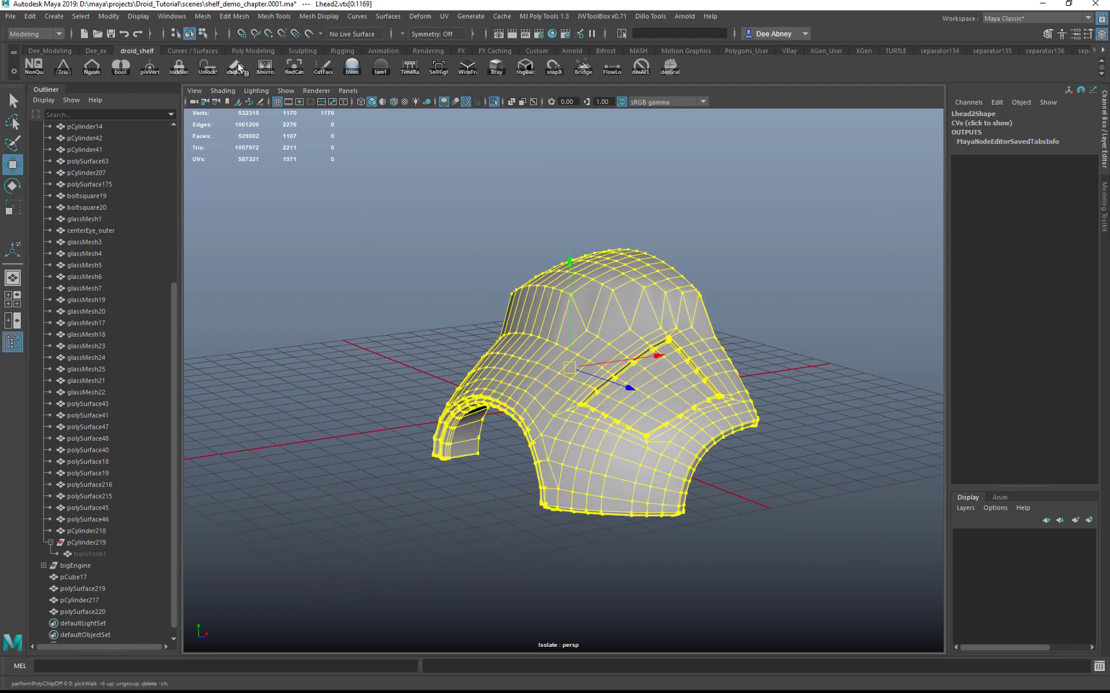
drag(474, 199, 777, 395)
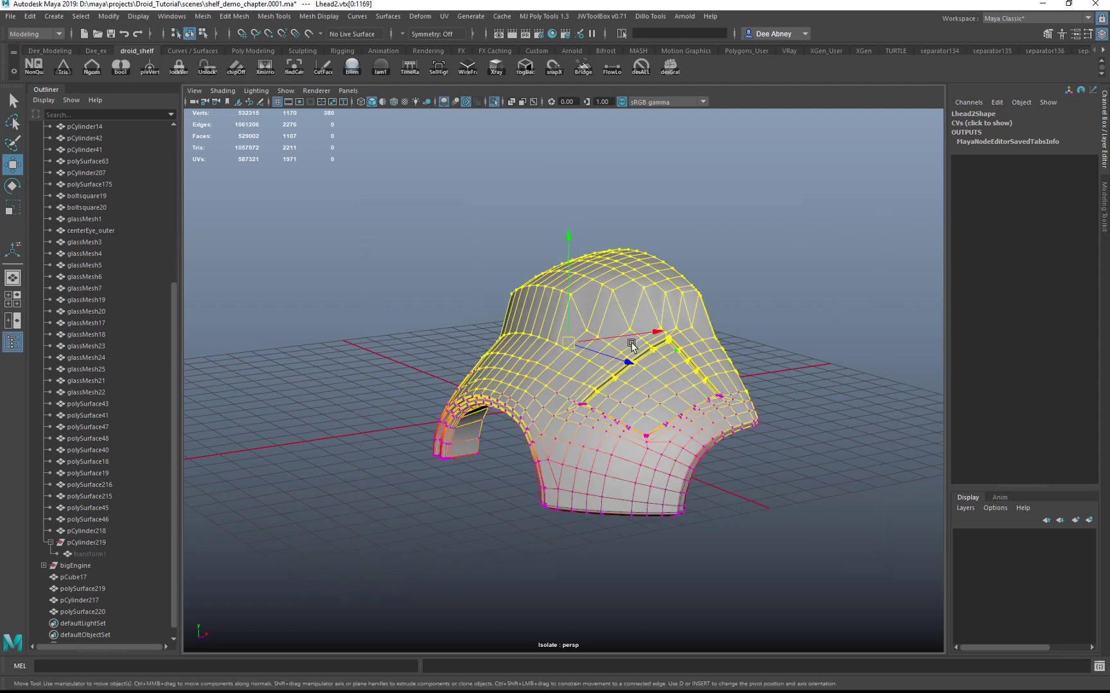
drag(578, 334, 553, 339)
right_drag(553, 339, 580, 334)
key(q)
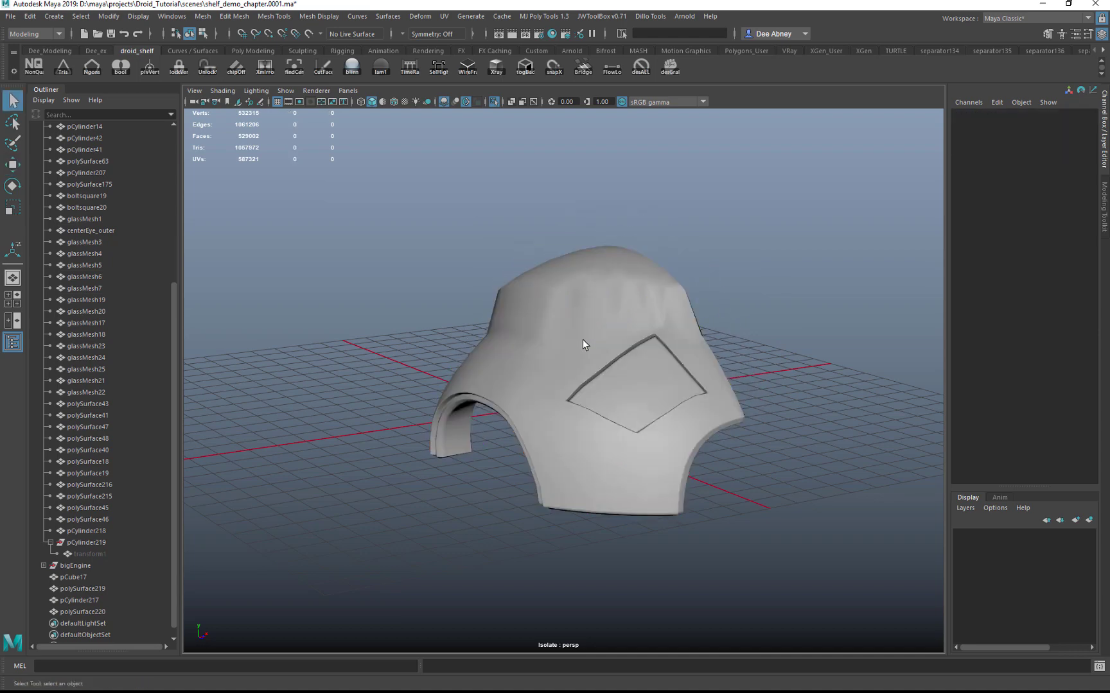
- Exit isolation and delete the deformed shell from the droid
click(582, 341)
key(ctrl+1)
alt+drag(576, 342, 516, 361)
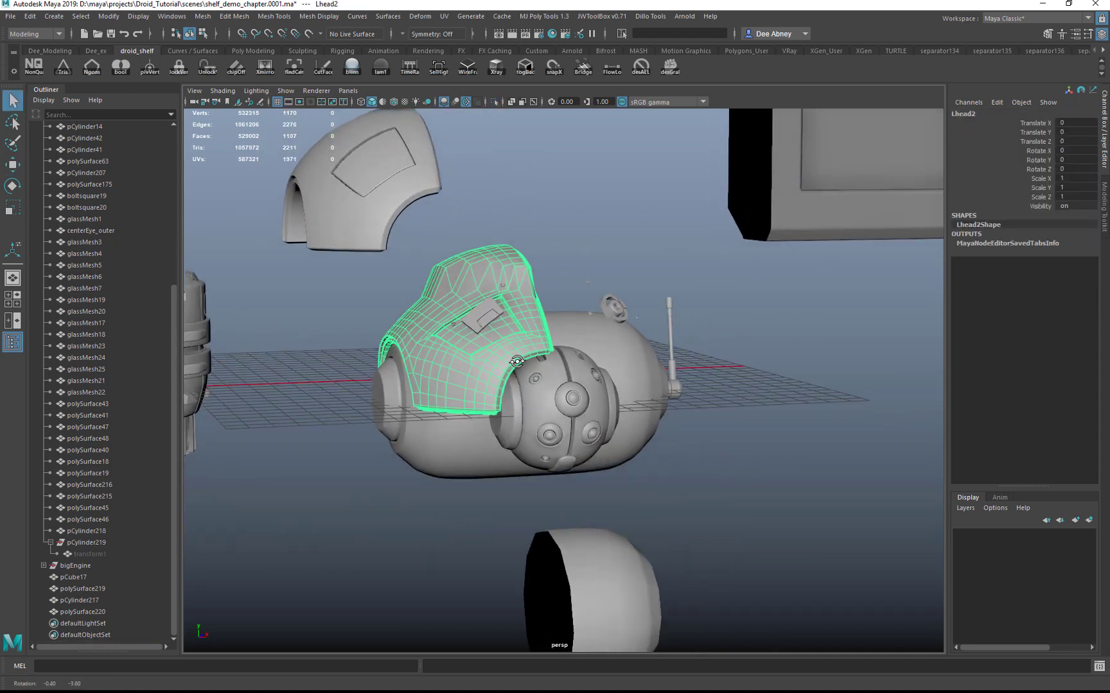
key(Delete)
- Turn off smooth preview on the large rectangular panel and select all faces of its left half
alt+right_drag(442, 299, 450, 366)
alt+drag(449, 366, 460, 338)
alt+middle_drag(459, 407, 399, 238)
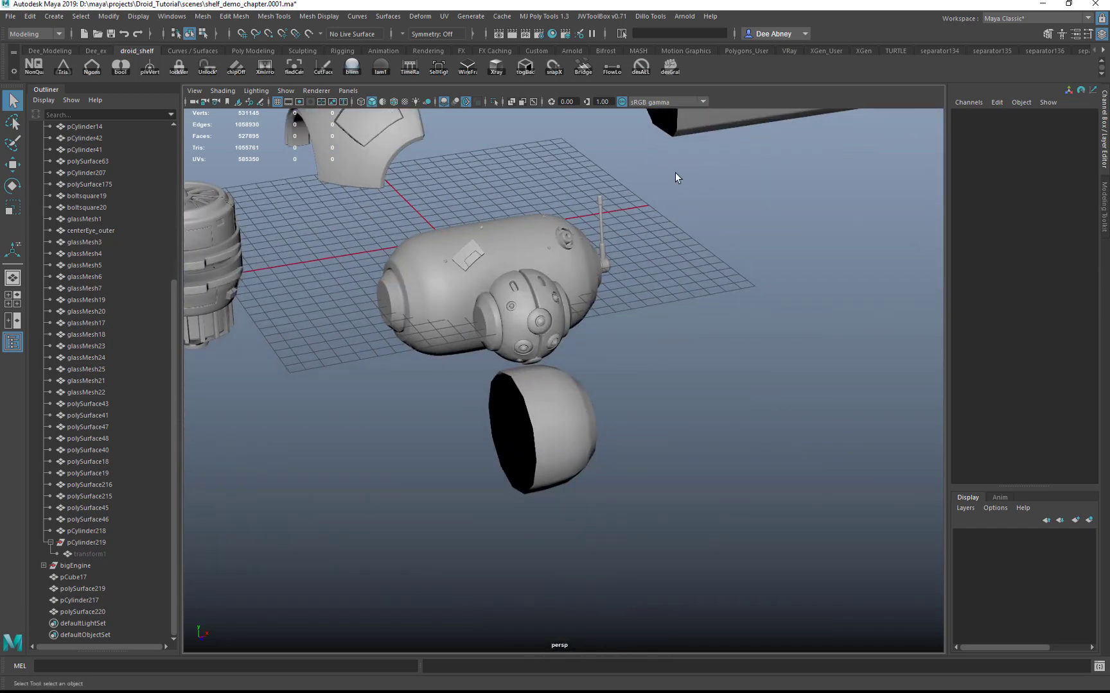
alt+middle_drag(676, 173, 595, 282)
click(595, 281)
key(f)
alt+drag(597, 289, 564, 313)
key(1)
key(F11)
drag(278, 171, 536, 621)
alt+drag(555, 446, 549, 379)
- Extract the selected half of the panel with the standard Extract Faces command and expand the resulting group in the Outliner
shift+right_drag(549, 378, 555, 564)
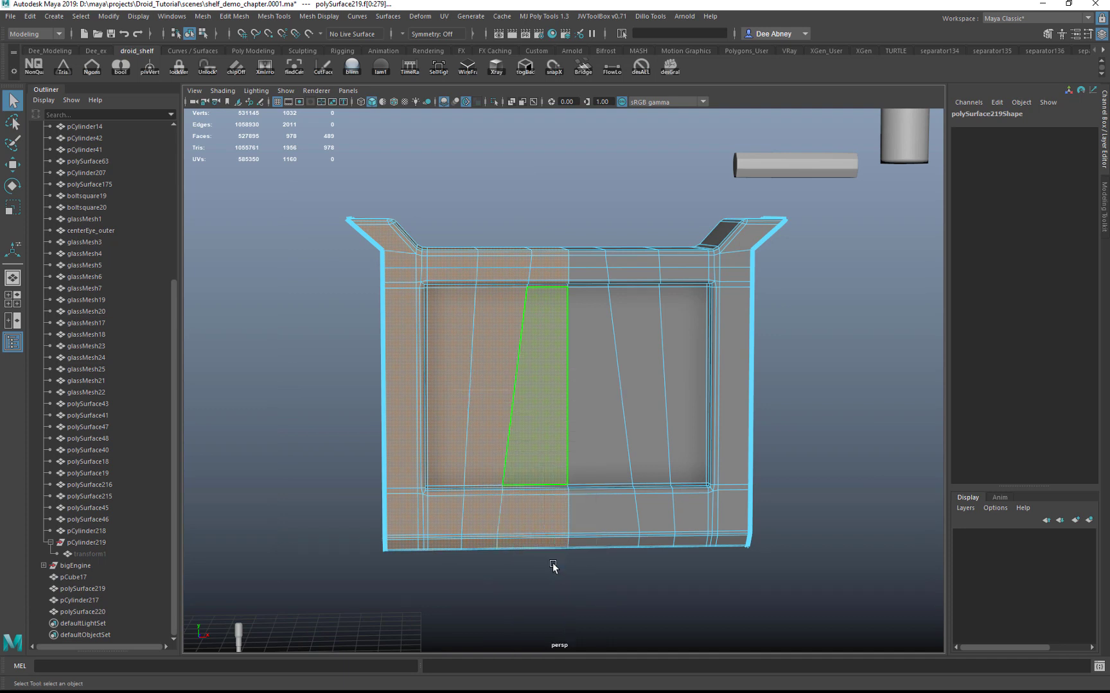
click(44, 588)
scroll(96, 572, down, 1)
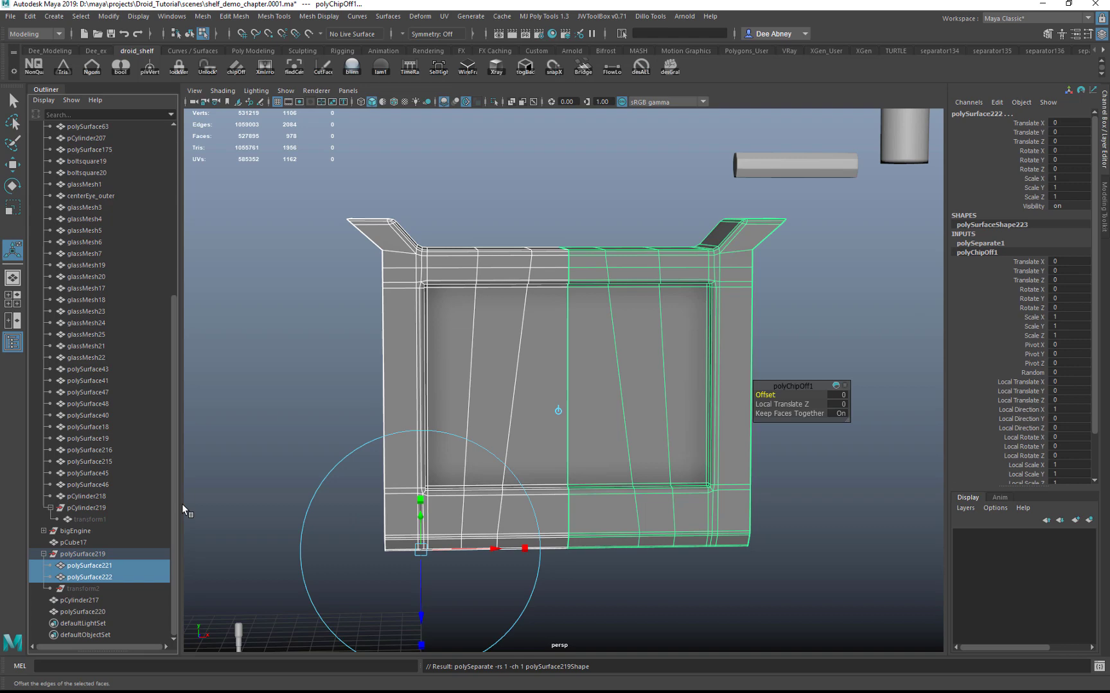
- Undo the extraction of the panel's faces
key(ctrl+z)
key(ctrl+z)
key(ctrl+z)
key(ctrl+z)
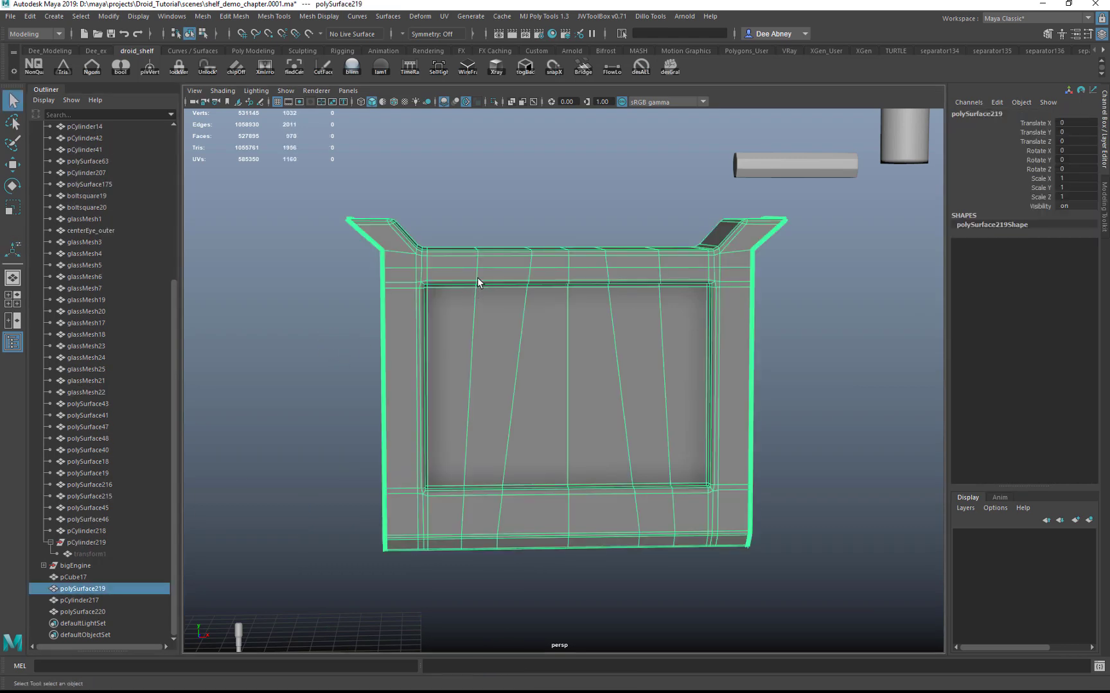
- Split off the faces of the panel's left half with the chipOff shelf tool and delete the separated right half
drag(261, 165, 543, 647)
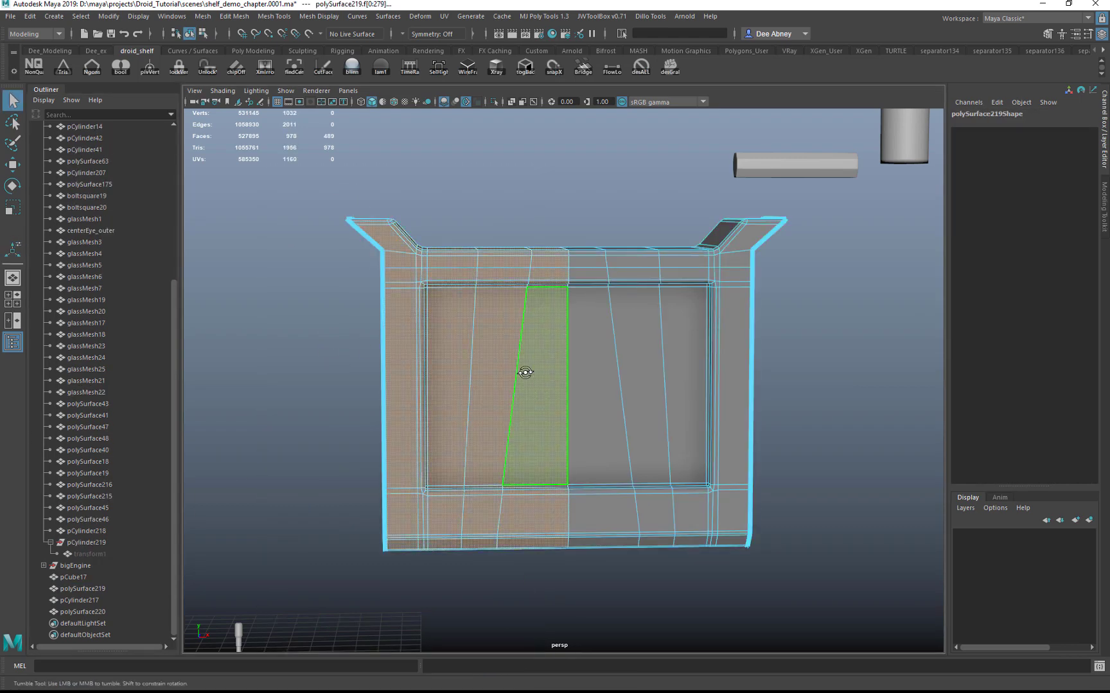
click(235, 69)
click(92, 624)
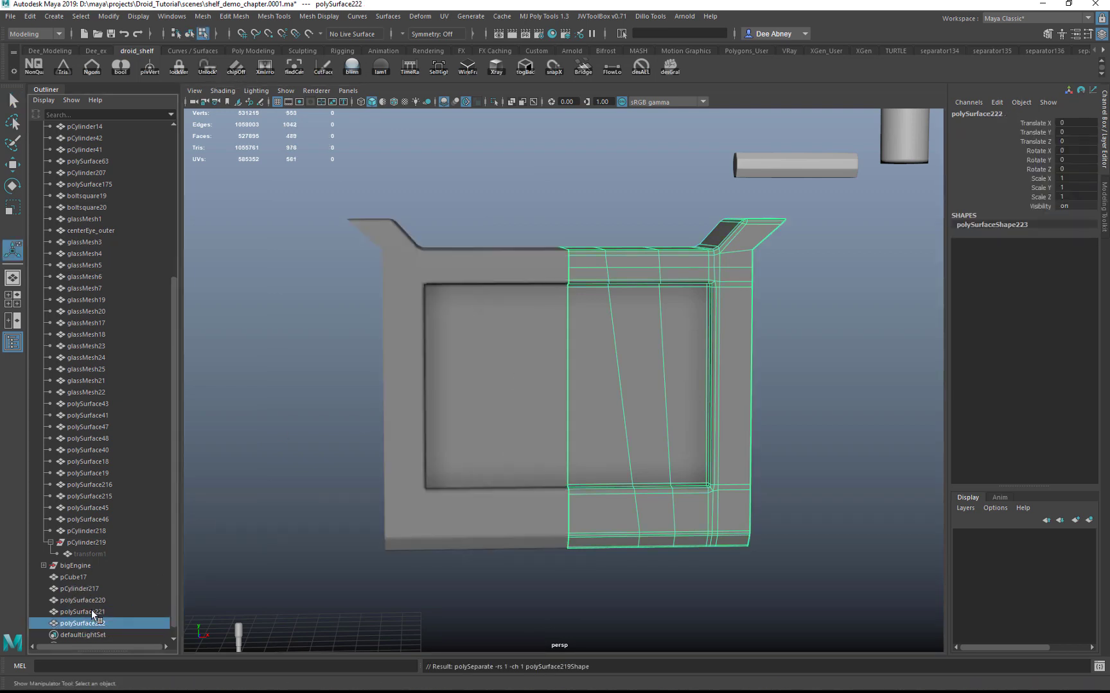
scroll(498, 347, down, 3)
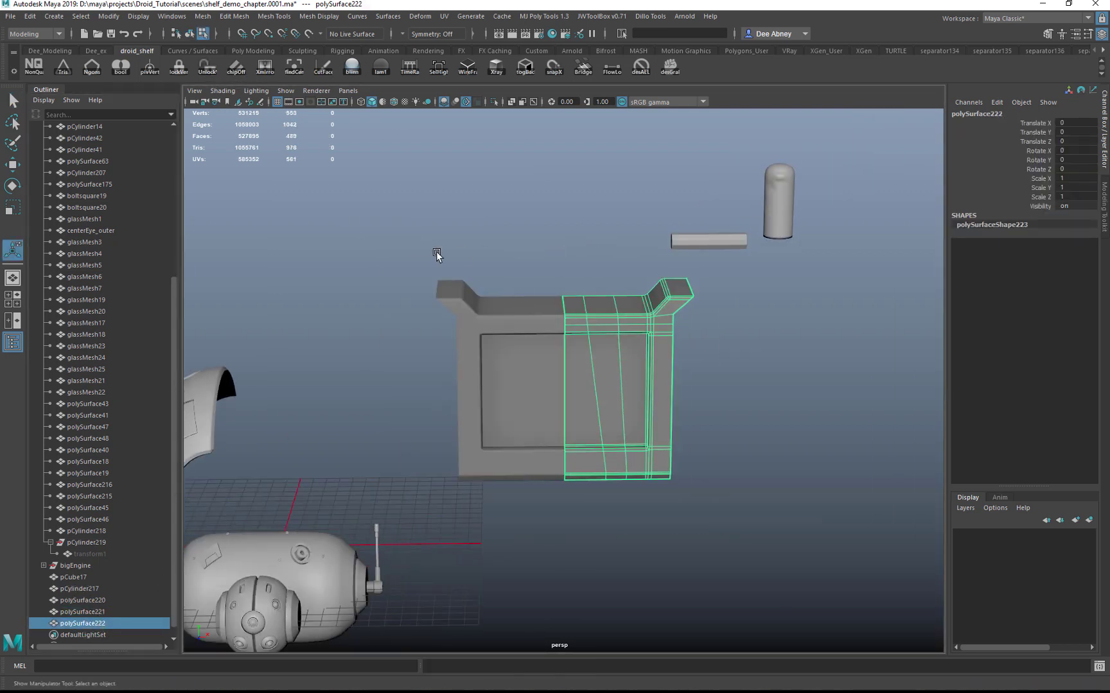
alt+drag(353, 250, 468, 312)
key(Delete)
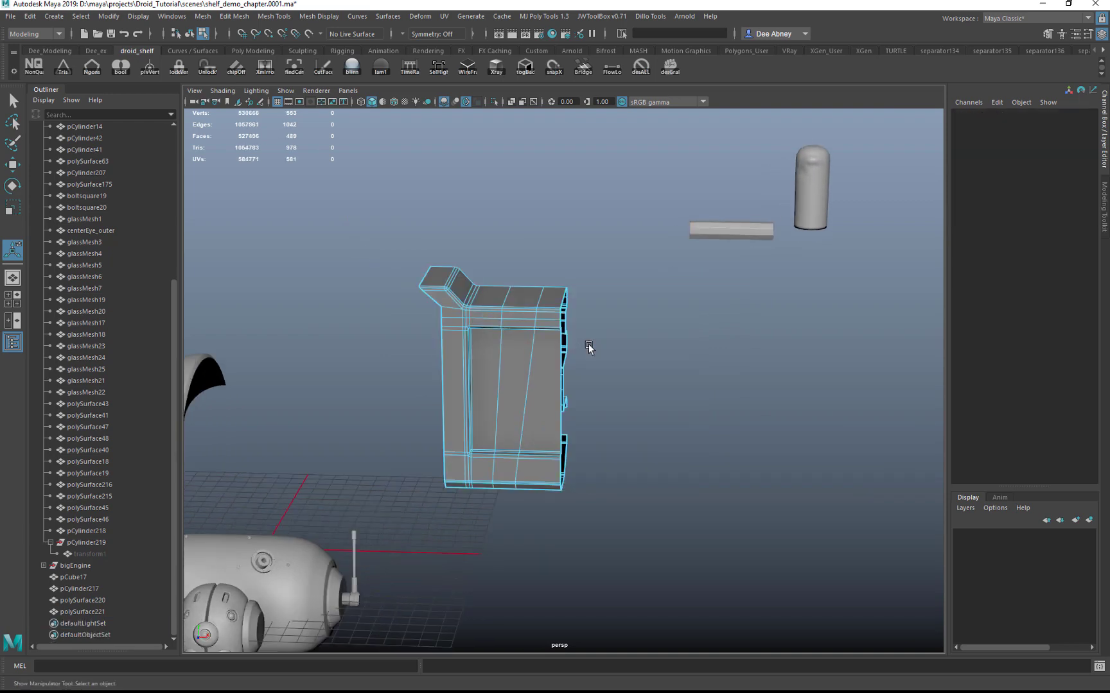
- Mirror the remaining panel half across the world X axis with the X mirror shelf tool and delete the mirrored copy
scroll(496, 398, down, 5)
key(w)
click(625, 300)
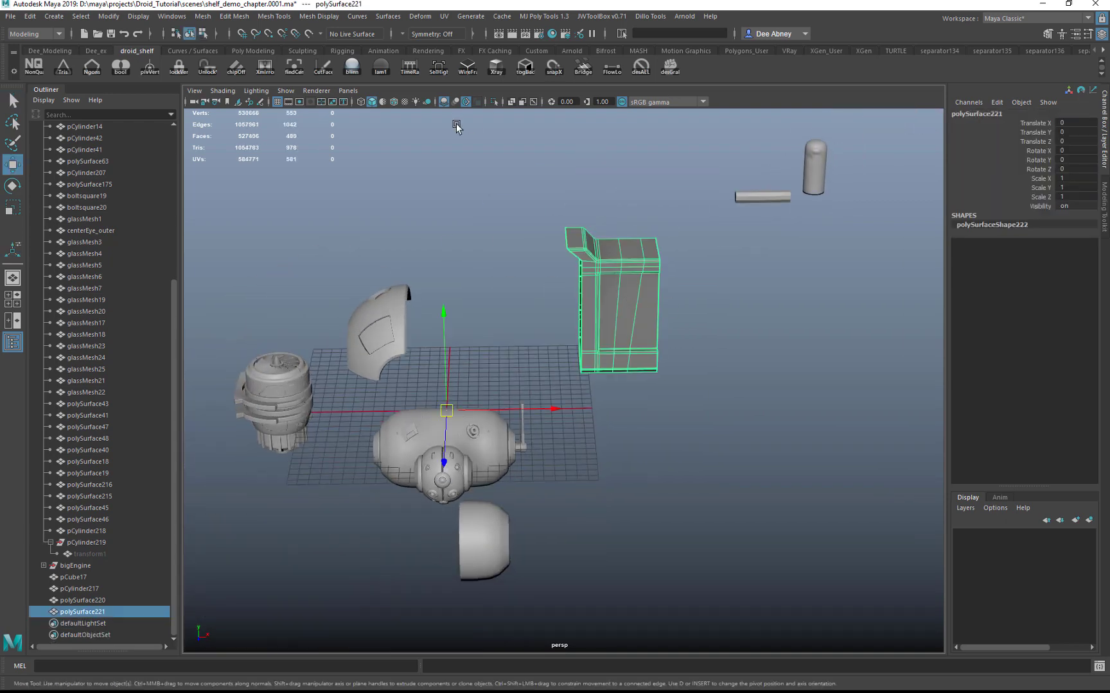
click(264, 73)
alt+drag(407, 256, 492, 350)
click(604, 276)
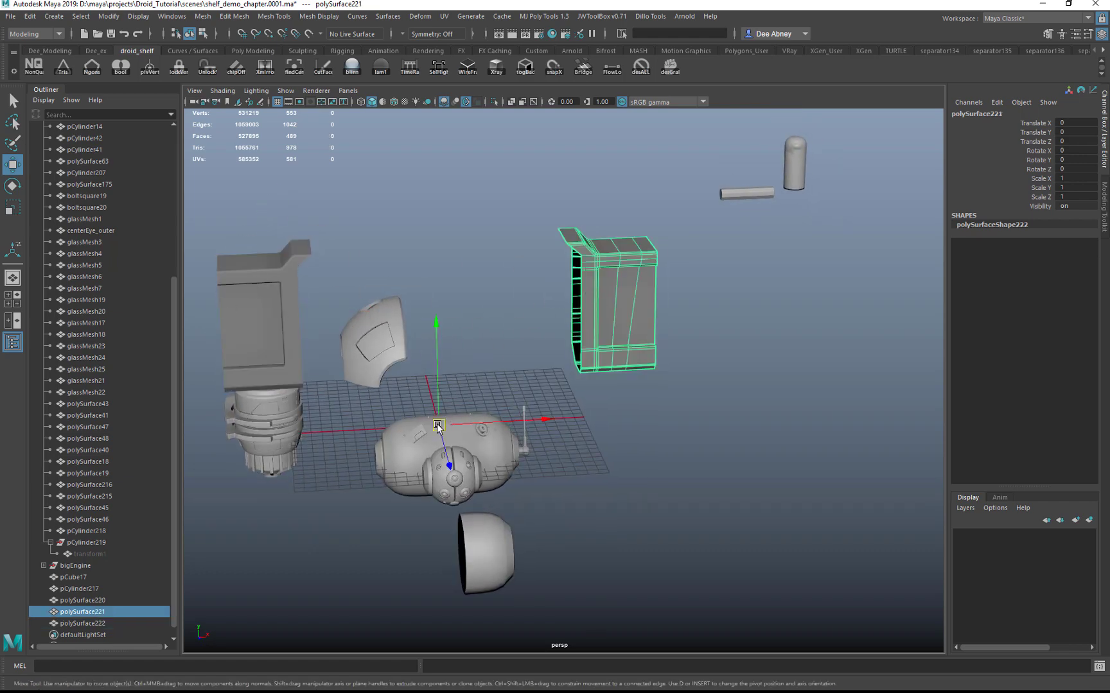
alt+drag(526, 399, 466, 384)
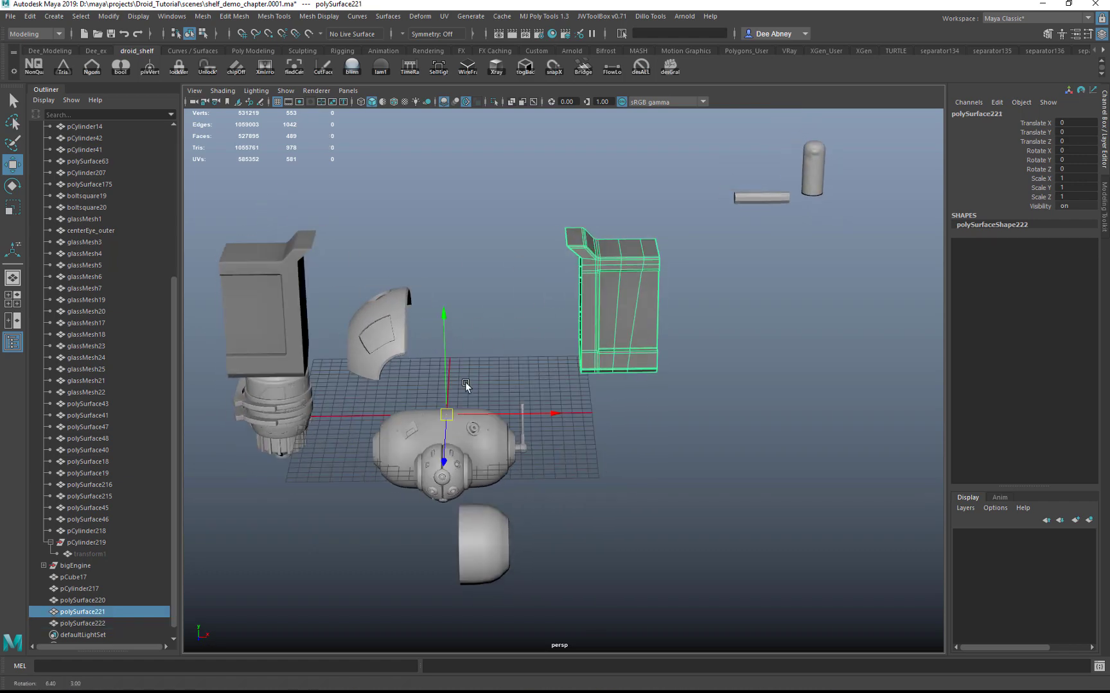
click(292, 283)
key(Delete)
- Move the pivot of the remaining panel half from the origin to a spot beyond its right side
click(604, 294)
key(d)
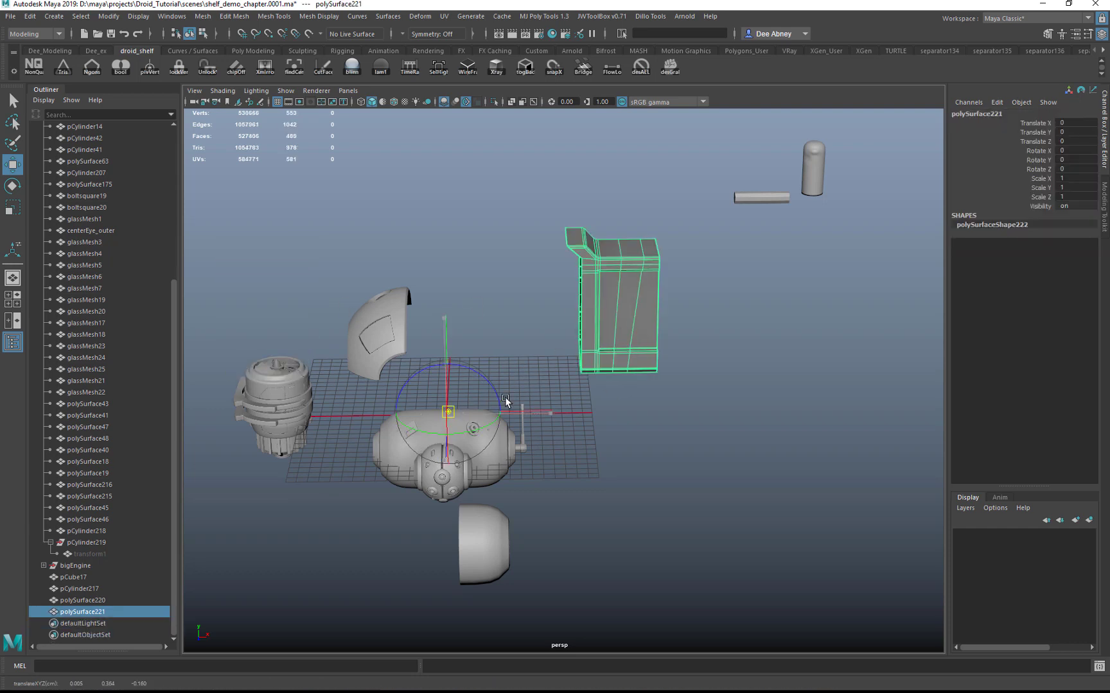
drag(506, 399, 711, 416)
click(697, 379)
click(645, 337)
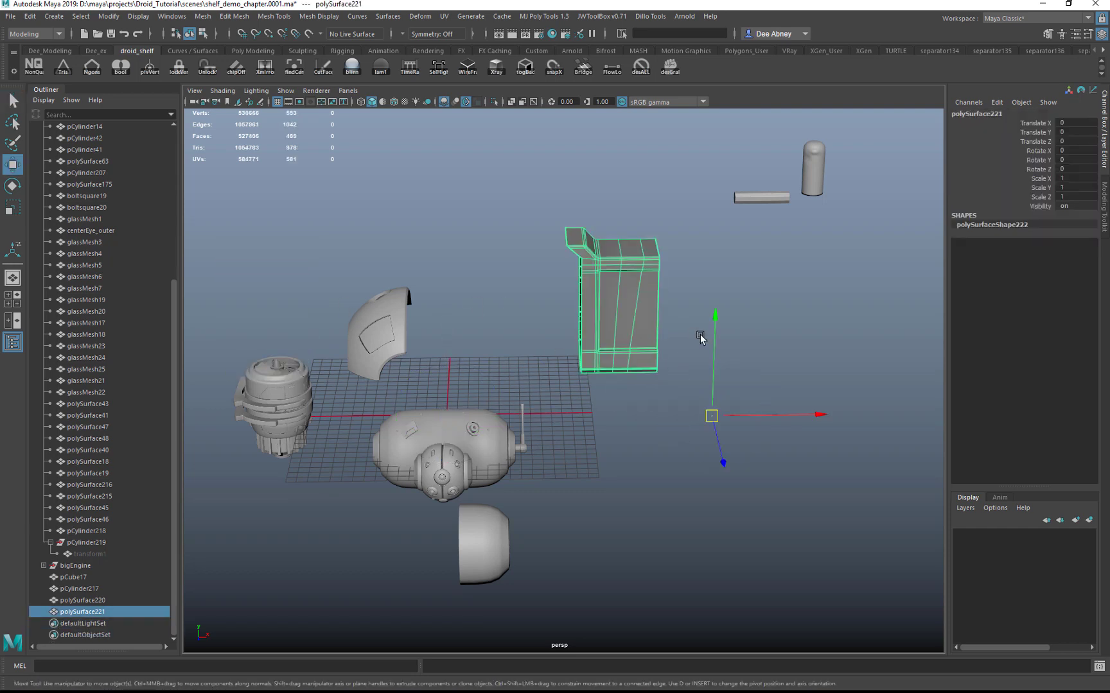
- Mirror the panel half with its relocated pivot using the X mirror shelf tool, and delete the new copy
click(266, 68)
alt+drag(395, 215, 321, 297)
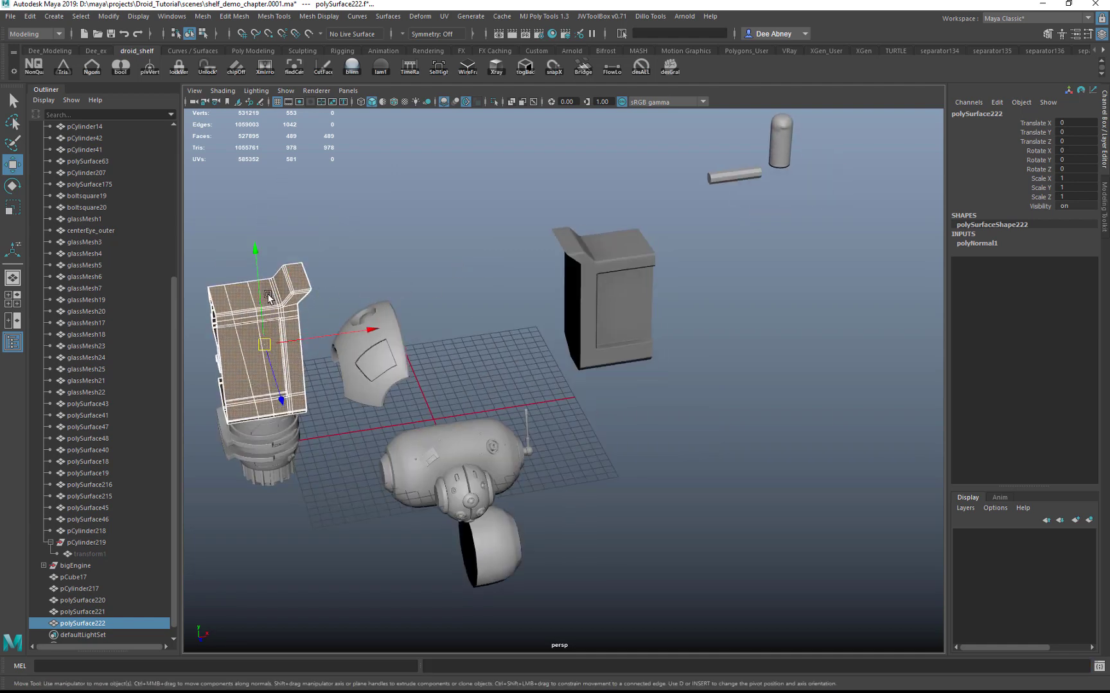
key(Delete)
click(594, 289)
alt+drag(595, 300, 560, 273)
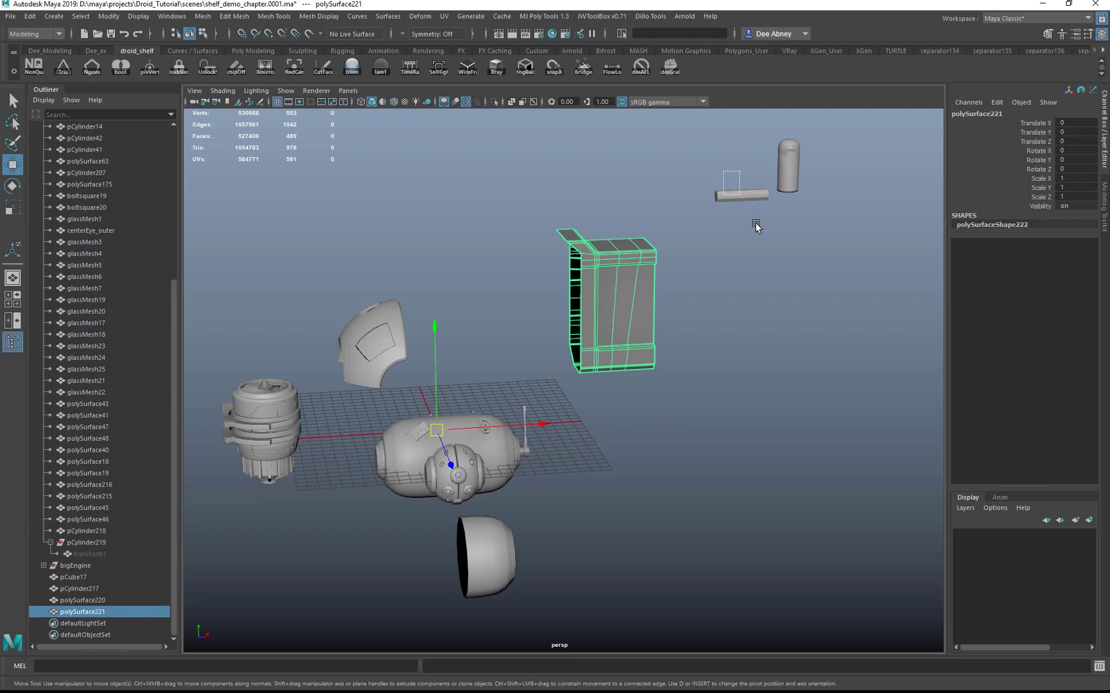
- Select the small horizontal cylinder and create a locator at its center with the find-center shelf tool
click(744, 196)
key(f)
alt+right_drag(611, 287, 524, 278)
alt+drag(523, 277, 515, 291)
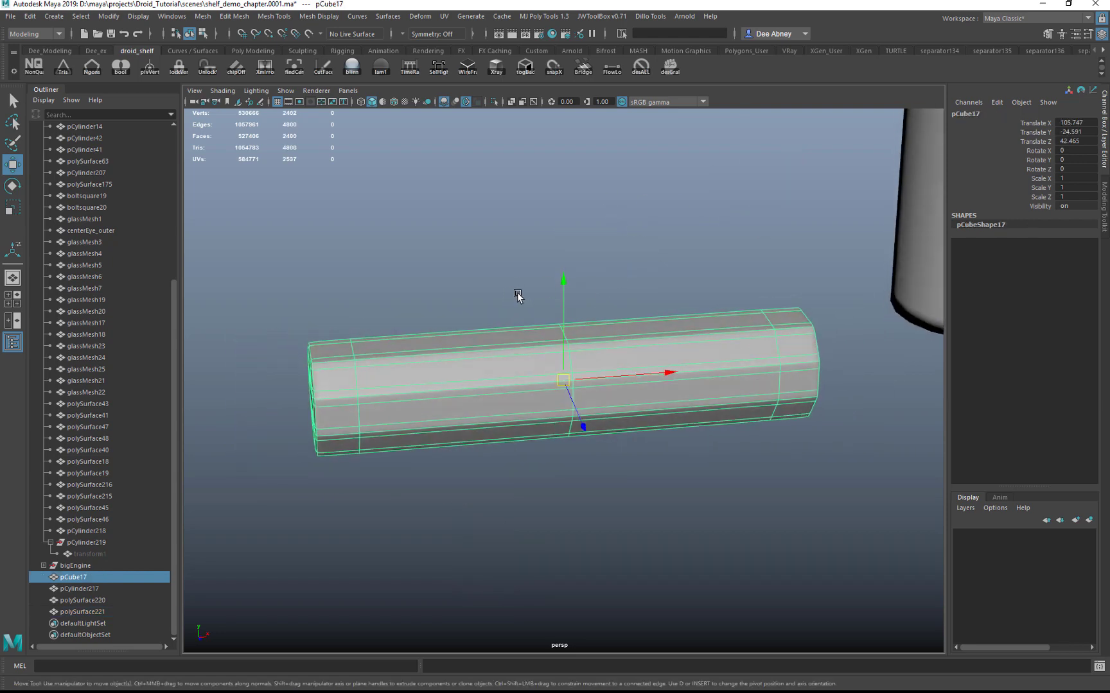
click(294, 67)
alt+drag(567, 376, 413, 266)
- Move the horizontal cylinder away from the center locator and bring it back onto it
click(646, 403)
alt+drag(616, 328, 502, 321)
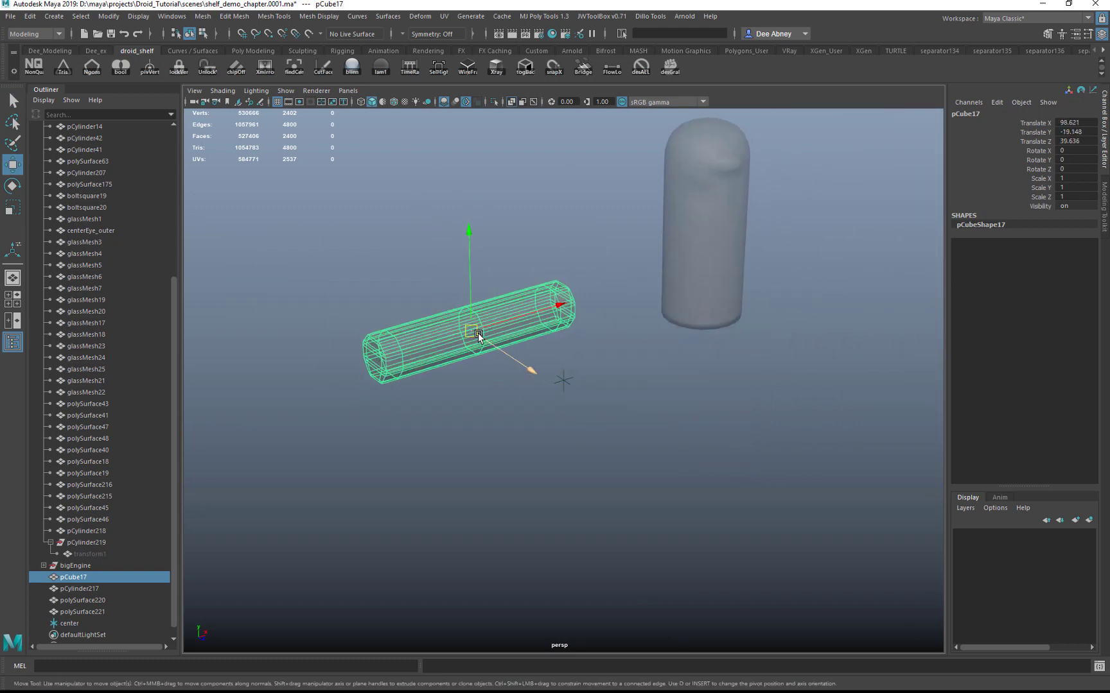
middle_drag(469, 329, 651, 440)
alt+drag(651, 440, 597, 384)
alt+middle_drag(597, 384, 578, 427)
alt+right_drag(578, 427, 687, 411)
- Cut off the cylinder's left end using the Cut Faces Tool with interactive direction and Delete cut faces enabled
click(320, 69)
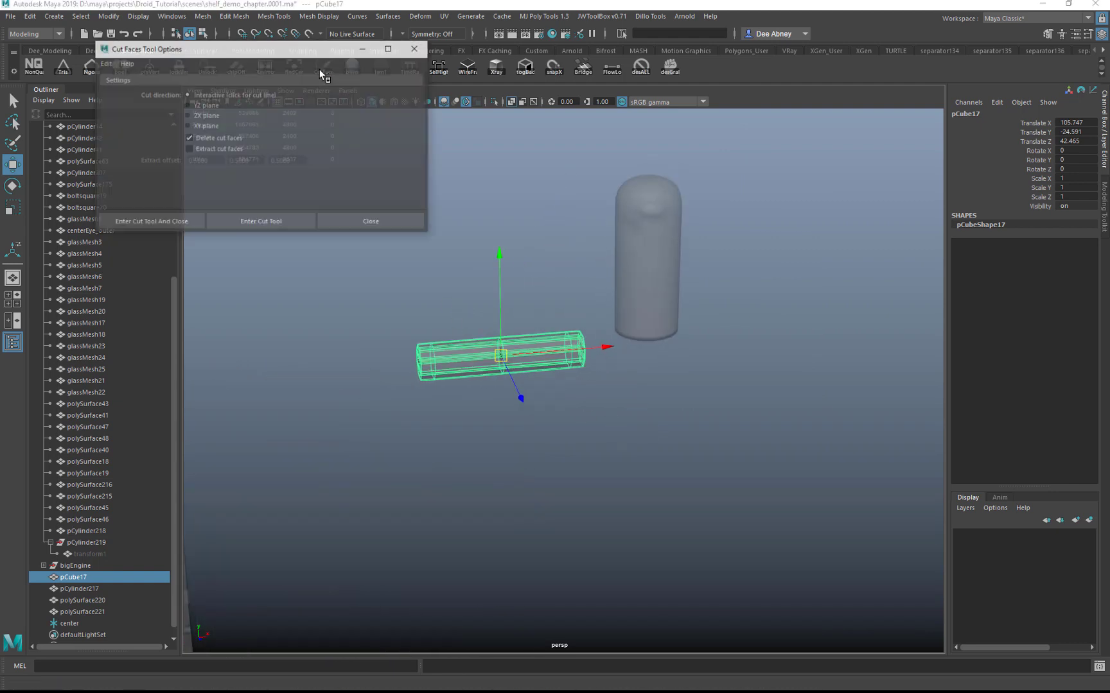
drag(200, 53, 307, 59)
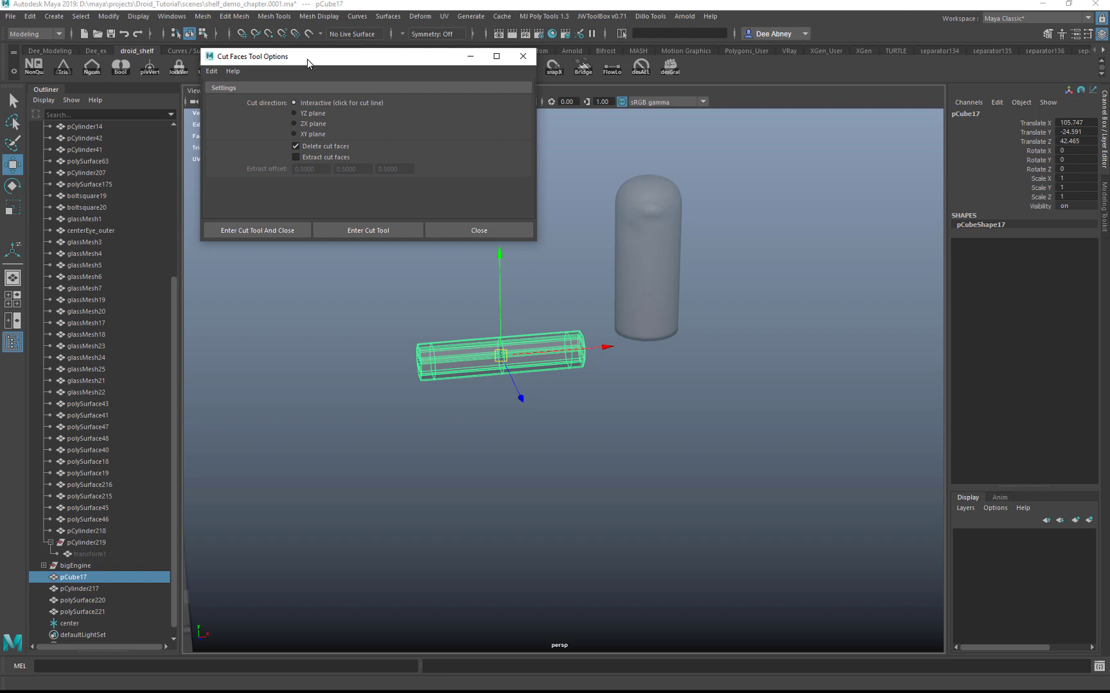
drag(307, 59, 592, 59)
alt+middle_drag(576, 384, 580, 460)
alt+right_drag(581, 460, 719, 411)
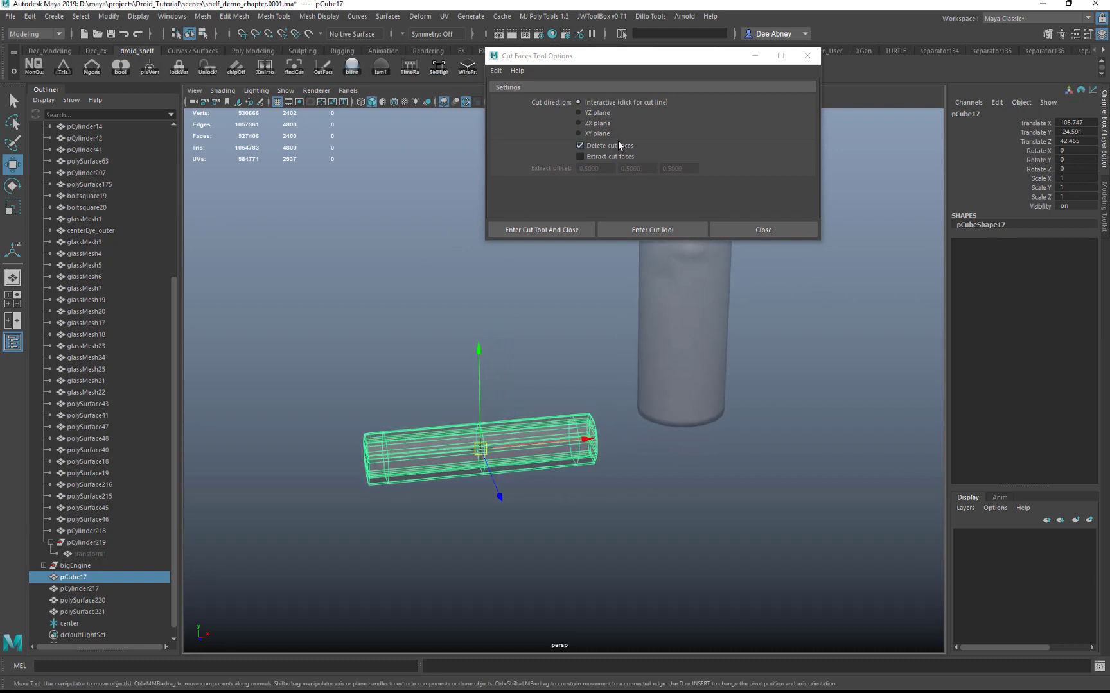
click(566, 227)
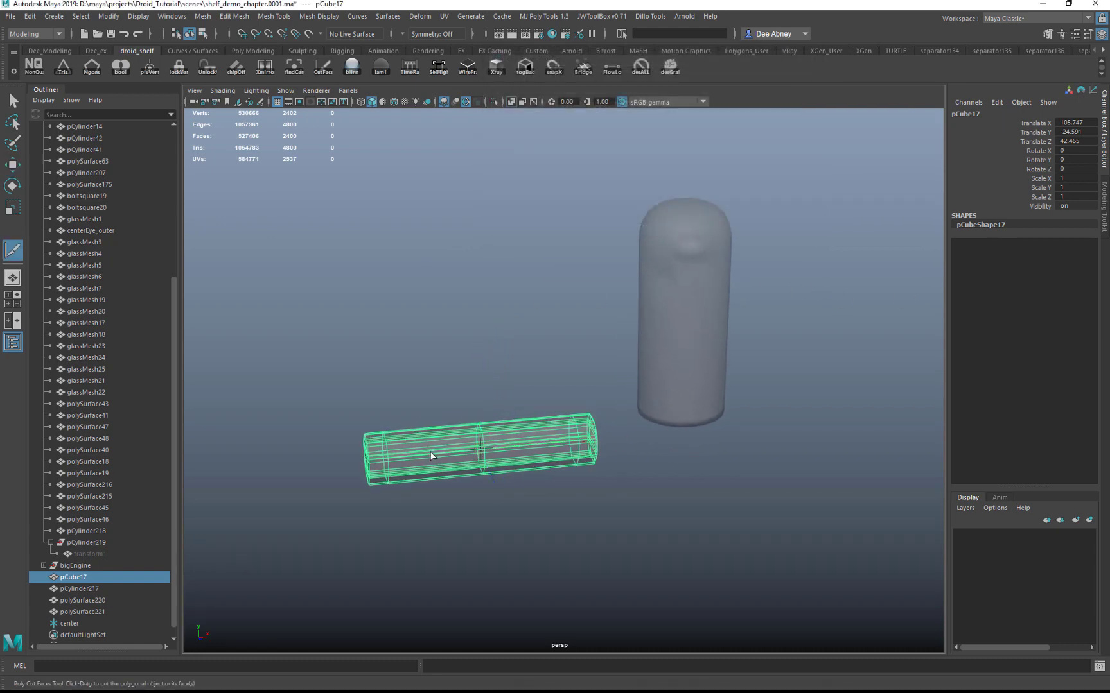
drag(435, 457, 465, 578)
key(q)
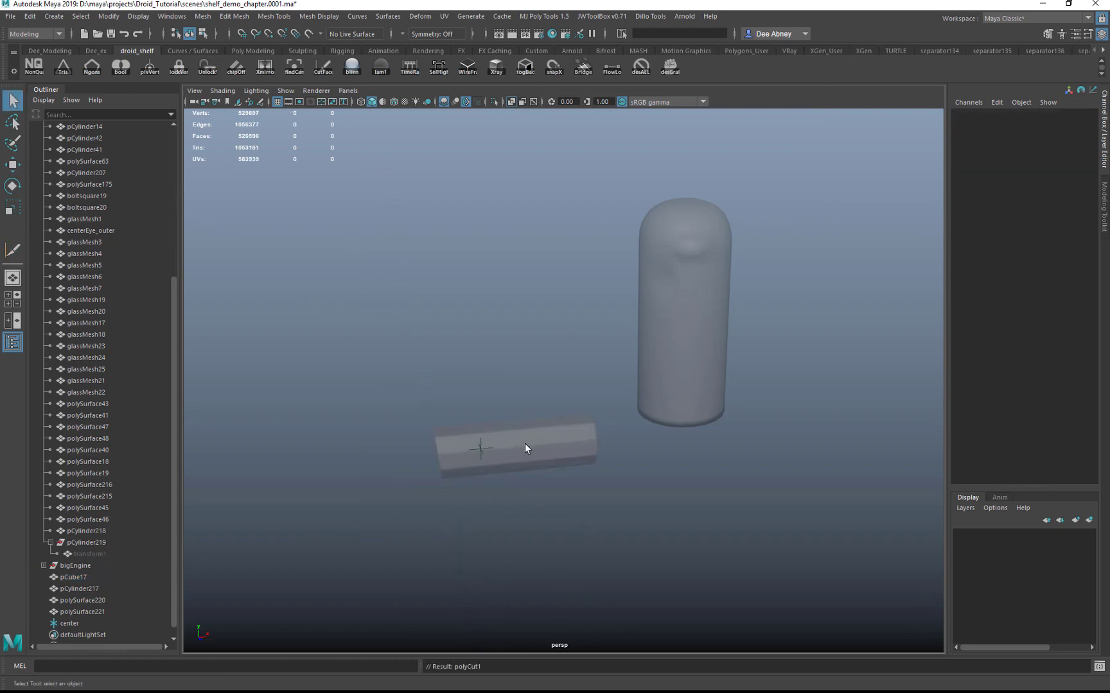
- Cut off the right end of the horizontal cylinder with the Cut Faces Tool
click(524, 443)
key(y)
drag(529, 460, 534, 315)
alt+drag(476, 450, 512, 343)
key(q)
click(462, 450)
scroll(457, 443, down, 3)
click(390, 330)
alt+drag(517, 393, 592, 308)
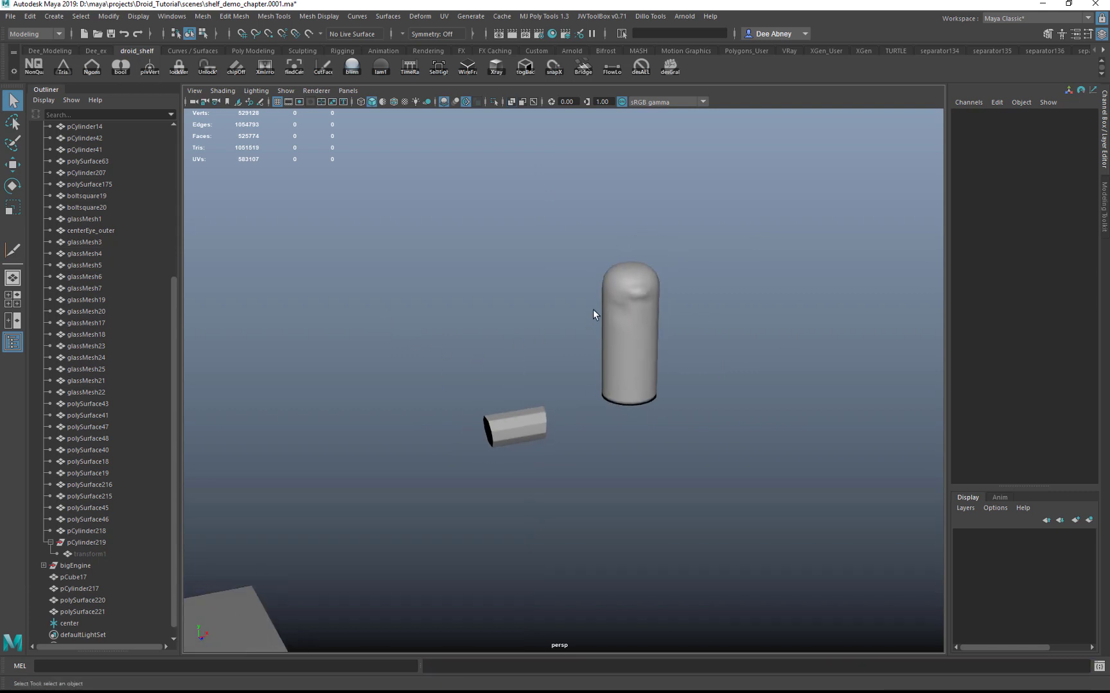
- Assign the default initialShadingGroup material to the capsule and to the shortened cylinder
click(639, 364)
key(ctrl+l)
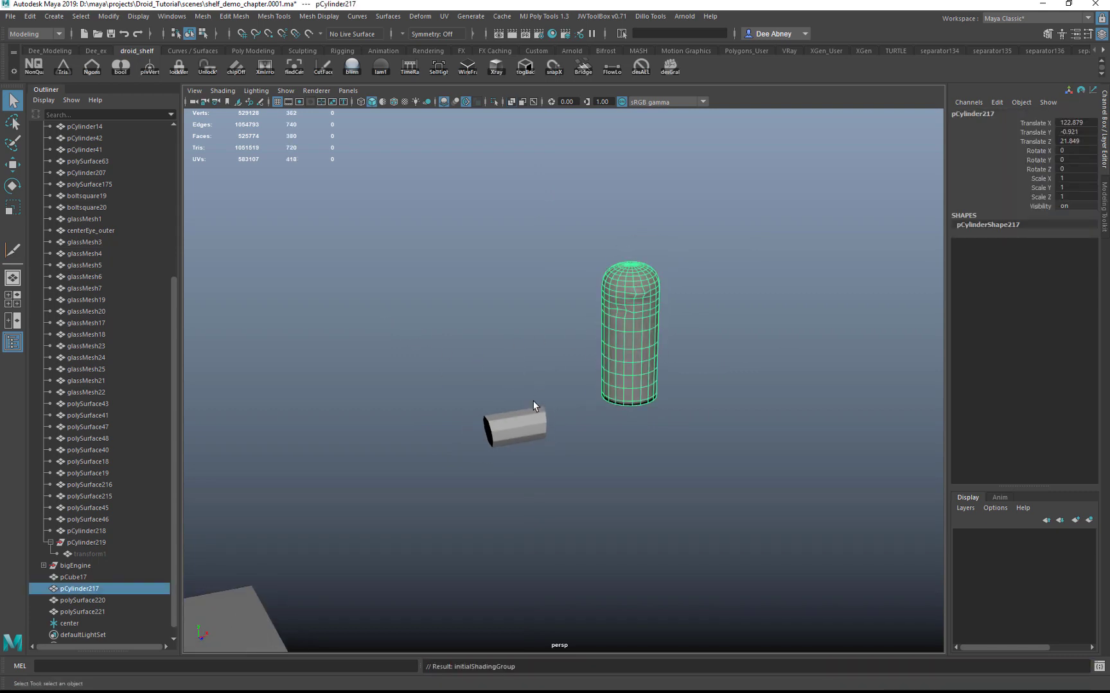
click(541, 417)
key(ctrl+l)
- Select the capsule and the shortened cylinder together and assign the broad-specular Blinn shader from the shelf
drag(490, 325, 768, 469)
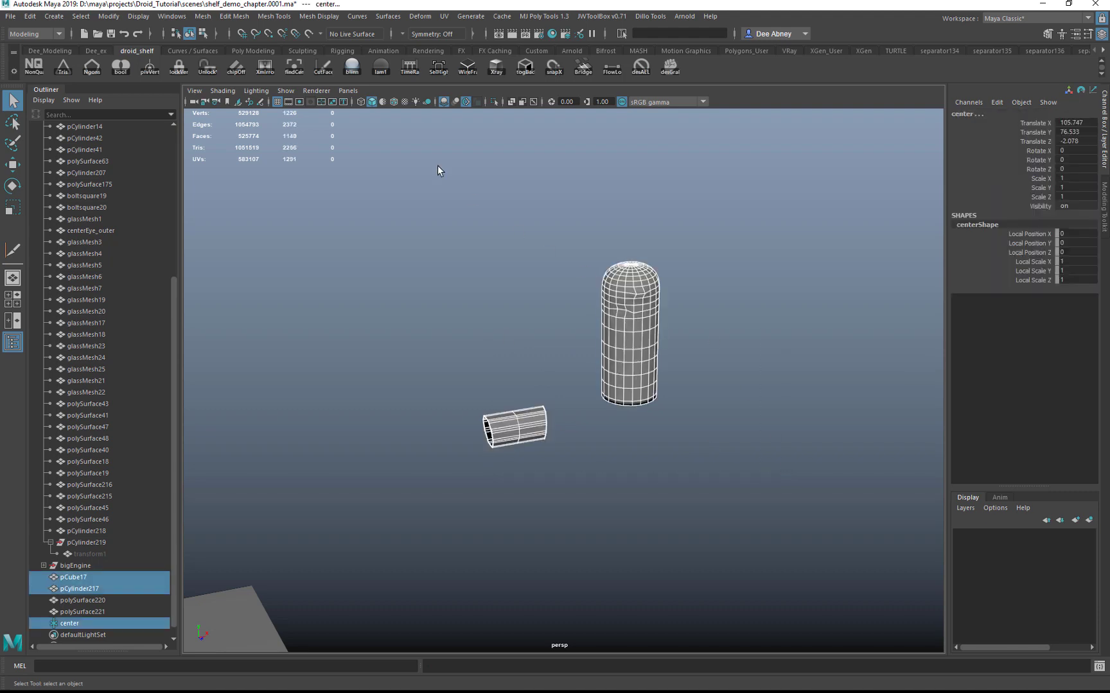
click(350, 68)
alt+drag(457, 292, 508, 332)
alt+right_drag(507, 331, 533, 347)
click(532, 347)
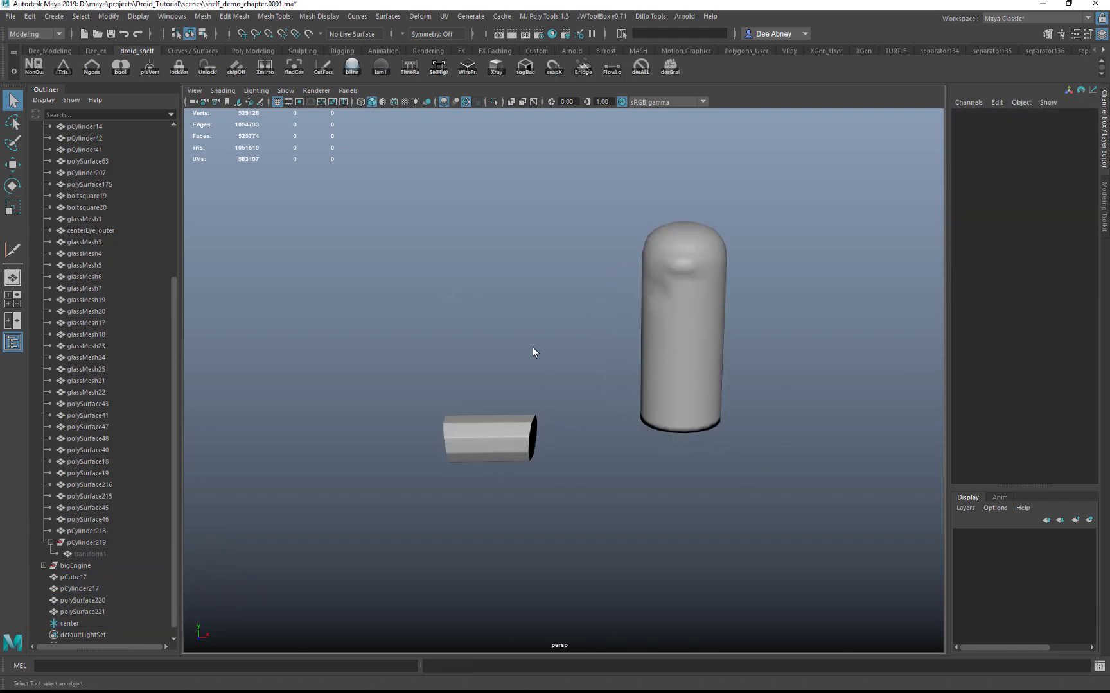
- Assign the default Lambert material to the capsule and to the shortened cylinder, trying the Blinn shader on the cylinder
click(685, 333)
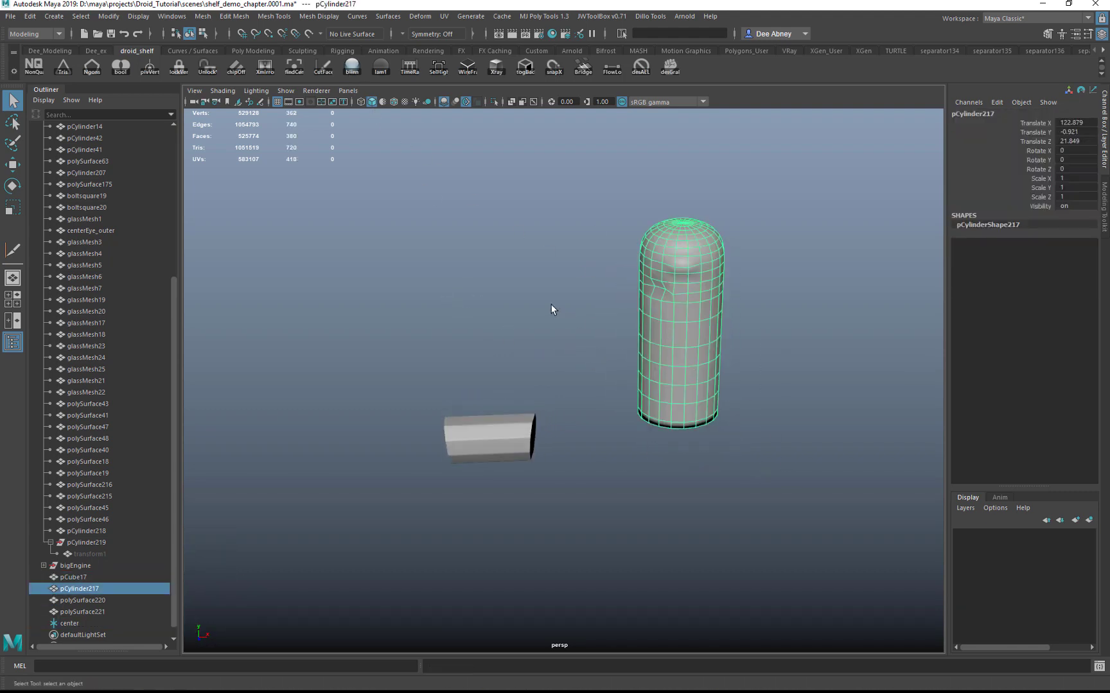
click(380, 68)
drag(489, 409, 516, 460)
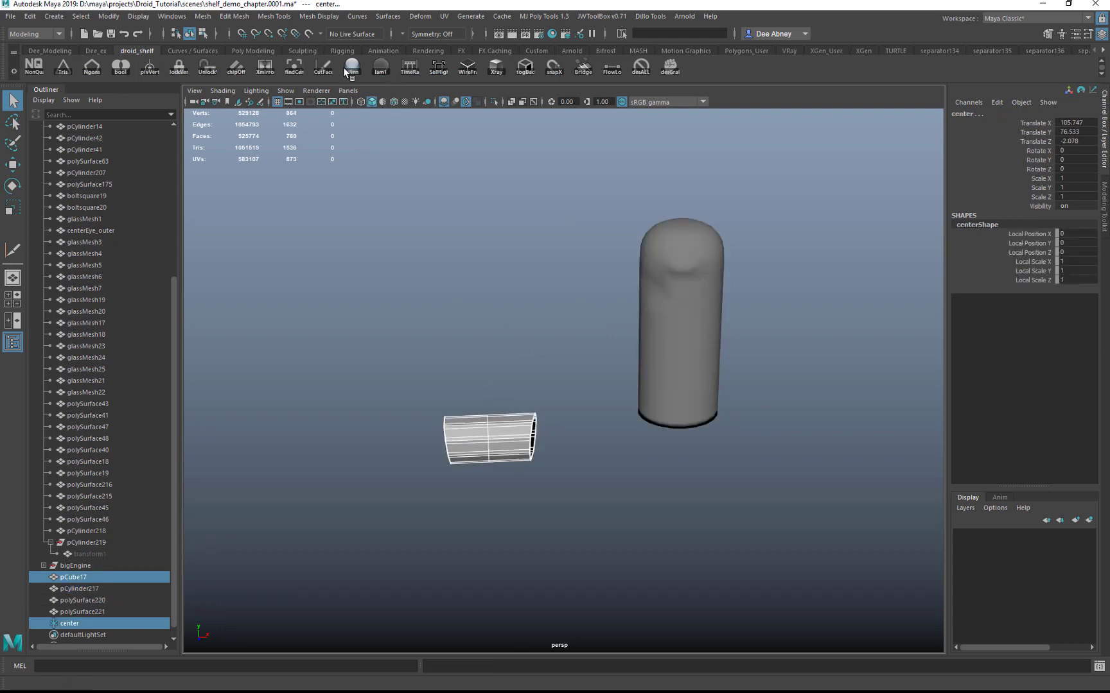
click(511, 401)
click(523, 428)
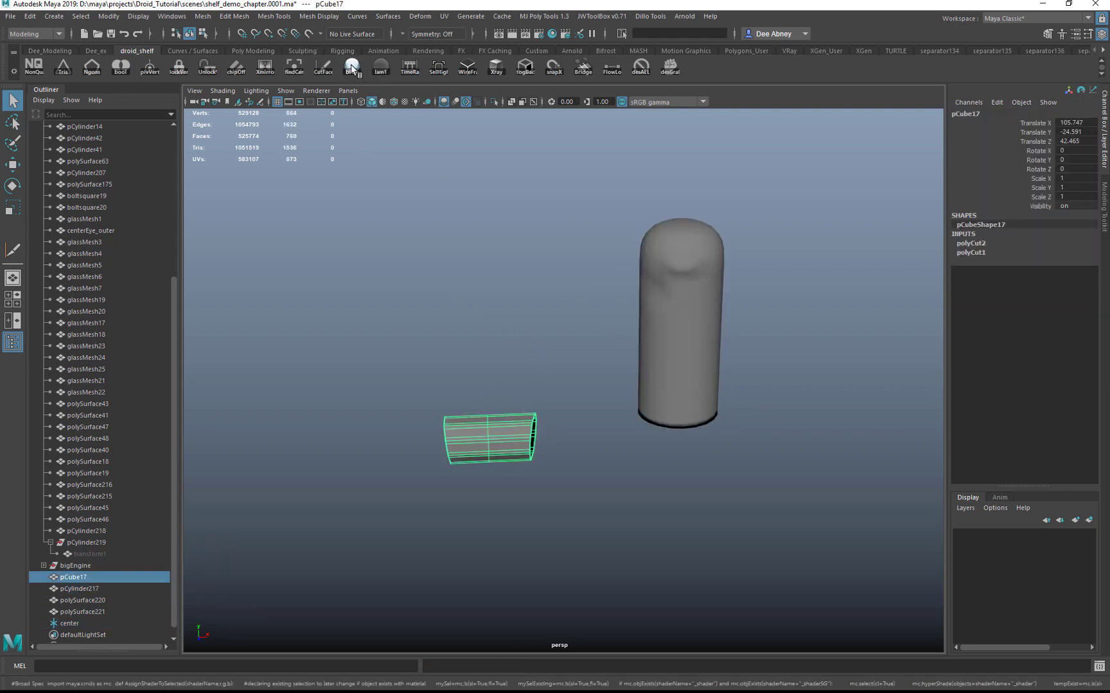
click(351, 66)
shift+click(483, 466)
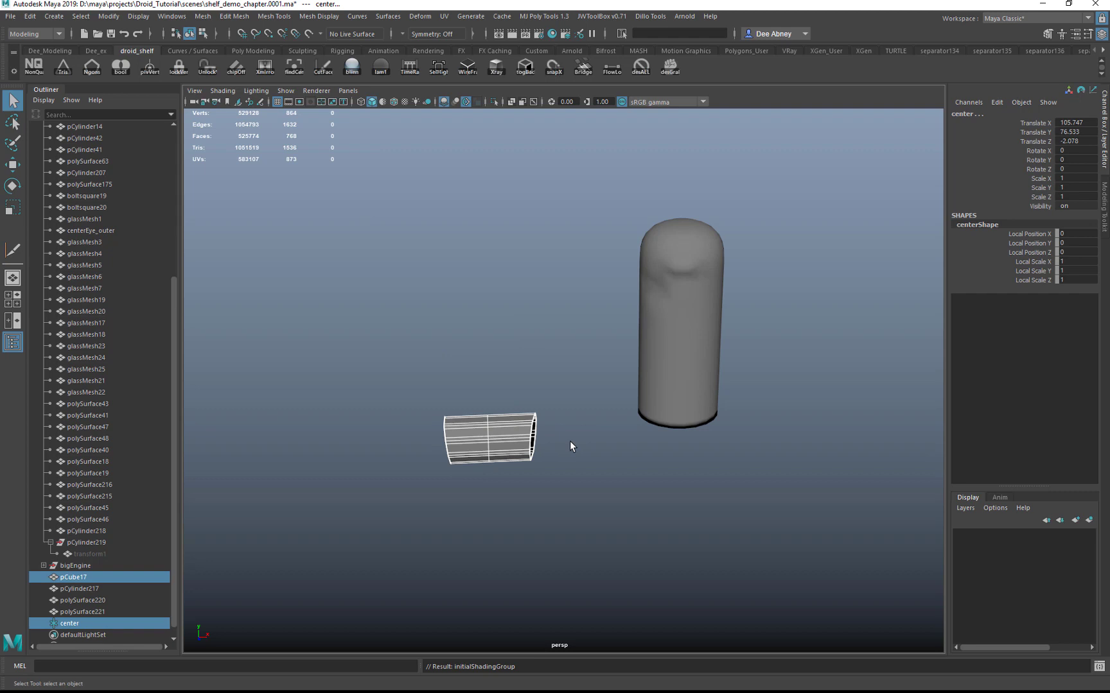
mouse_move(486, 352)
alt+mouse_down()
mouse_move(567, 331)
mouse_move(476, 348)
alt+mouse_up()
click(477, 348)
- Show the time and range sliders with the time range shelf tool and hide them again
alt+right_drag(476, 349, 418, 335)
alt+middle_drag(627, 317, 602, 320)
alt+right_drag(602, 319, 434, 263)
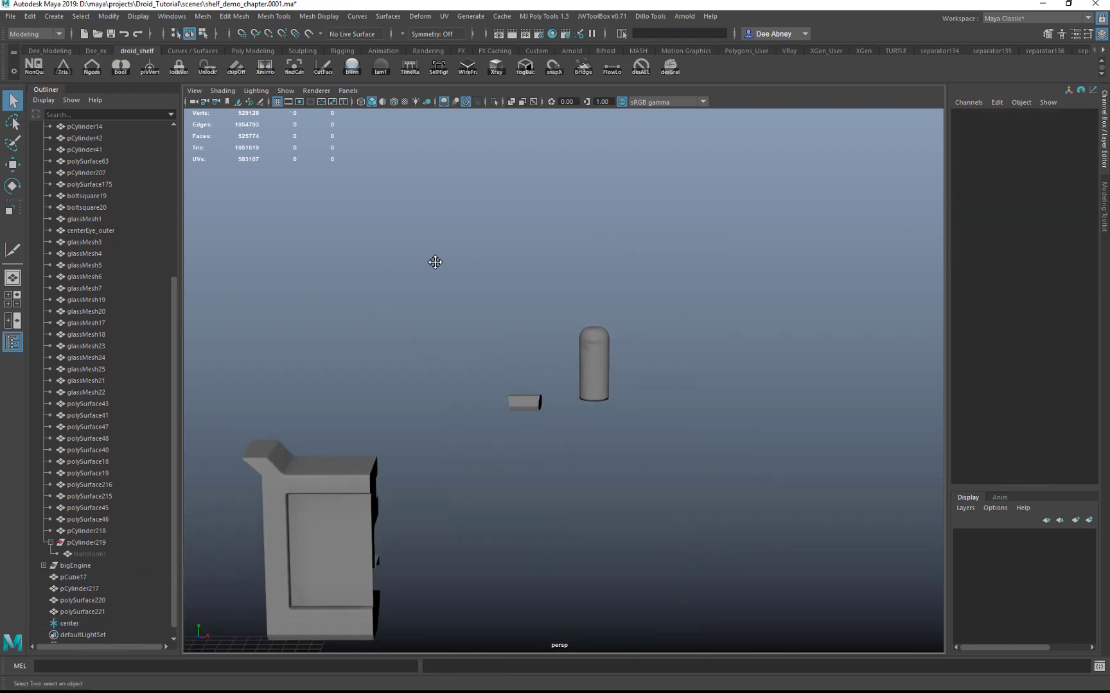
alt+middle_drag(433, 262, 449, 242)
click(411, 66)
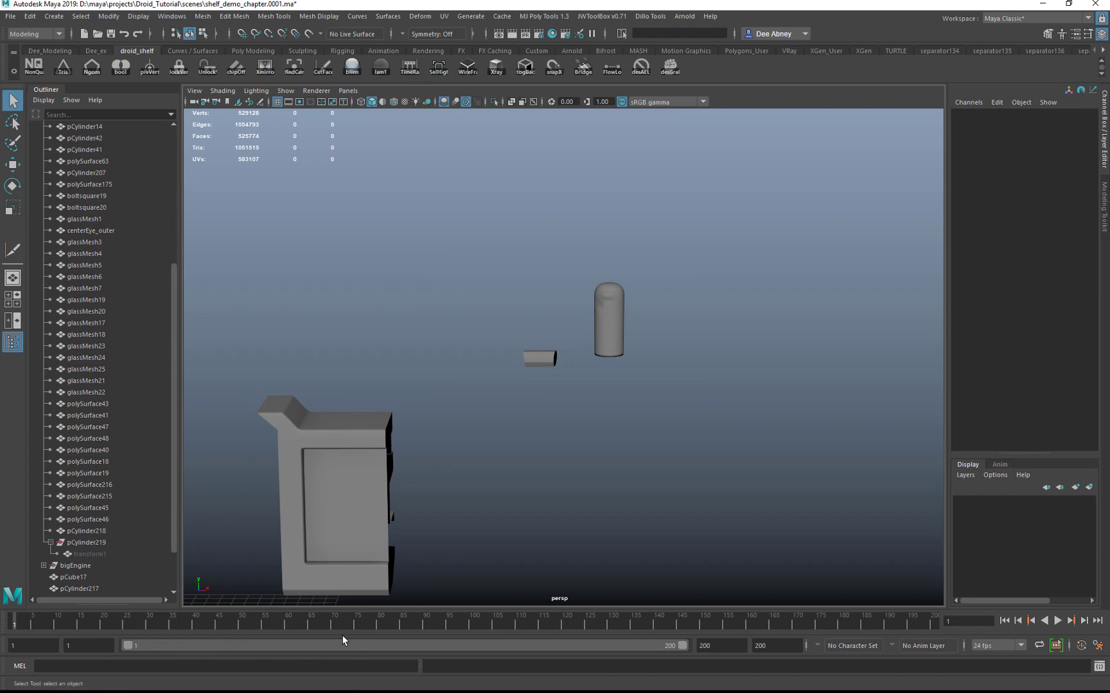
click(410, 67)
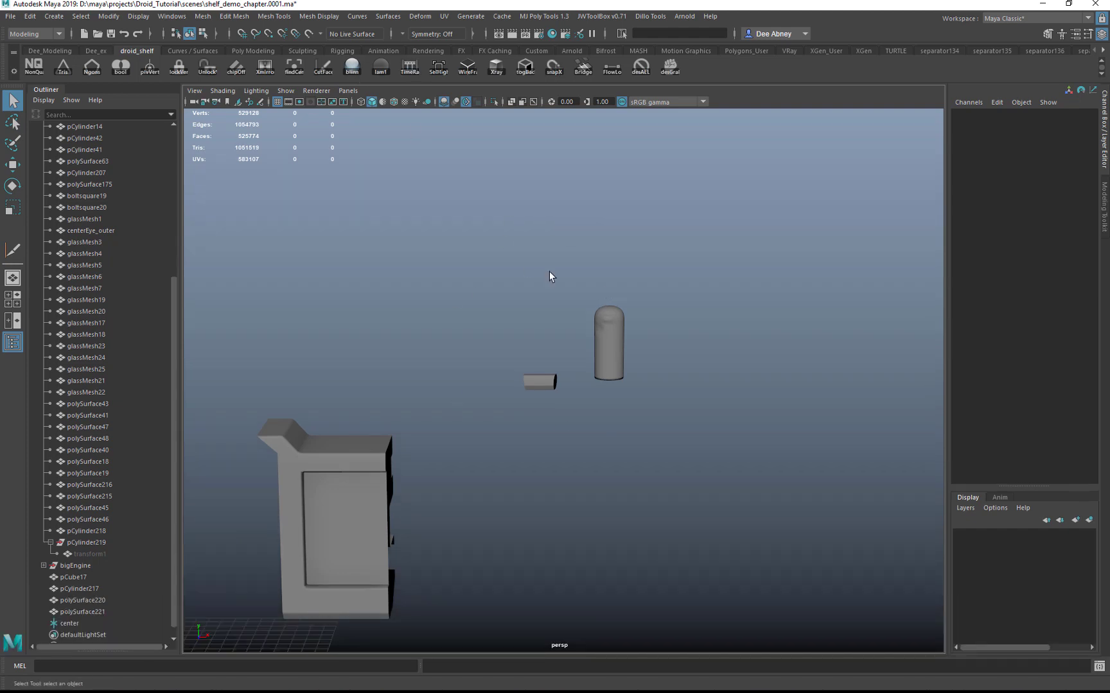
- Select the capsule, the shortened cylinder and the center locator, and toggle off selection highlighting with the shelf tool
drag(513, 317, 694, 414)
key(f)
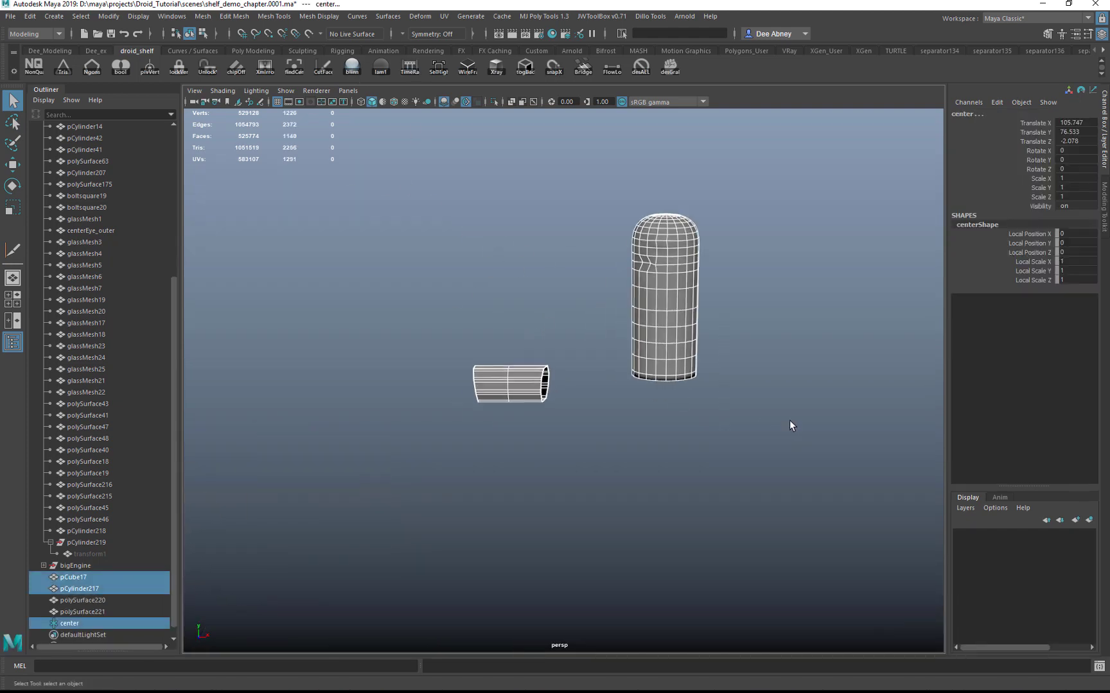
click(439, 66)
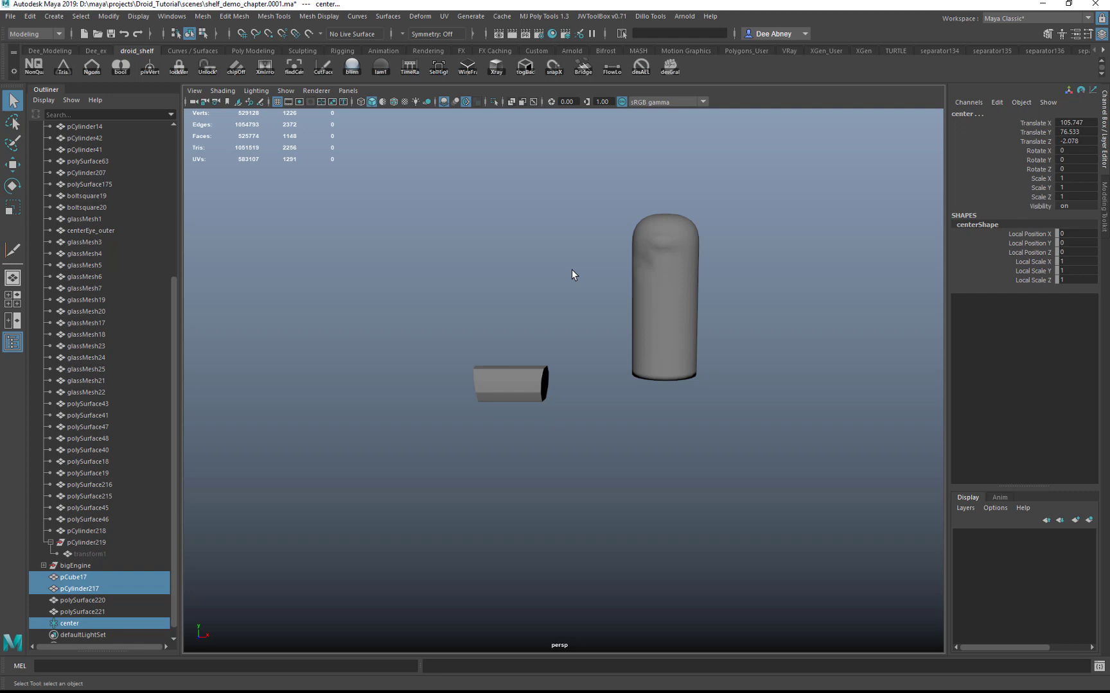
- Try moving the selected objects with selection highlighting off, and undo the move
key(w)
middle_drag(673, 338, 687, 324)
key(ctrl+z)
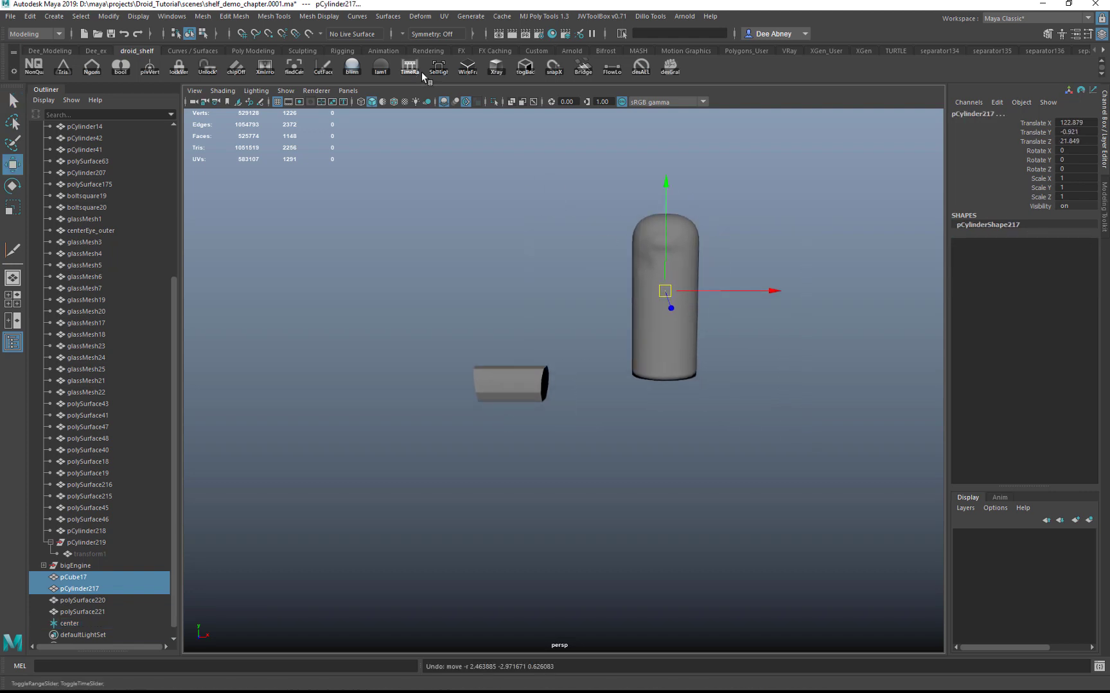
- Turn selection highlighting back on with the shelf tool, test it by selecting the capsule, and clear the selection
click(437, 68)
drag(570, 189, 748, 333)
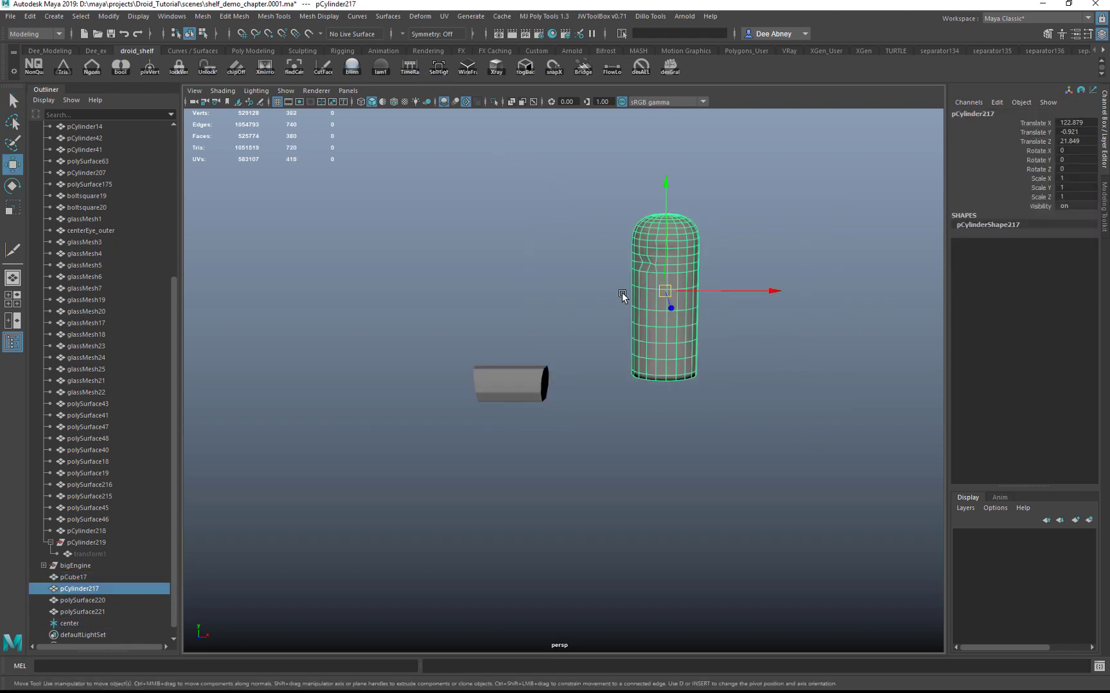
click(460, 161)
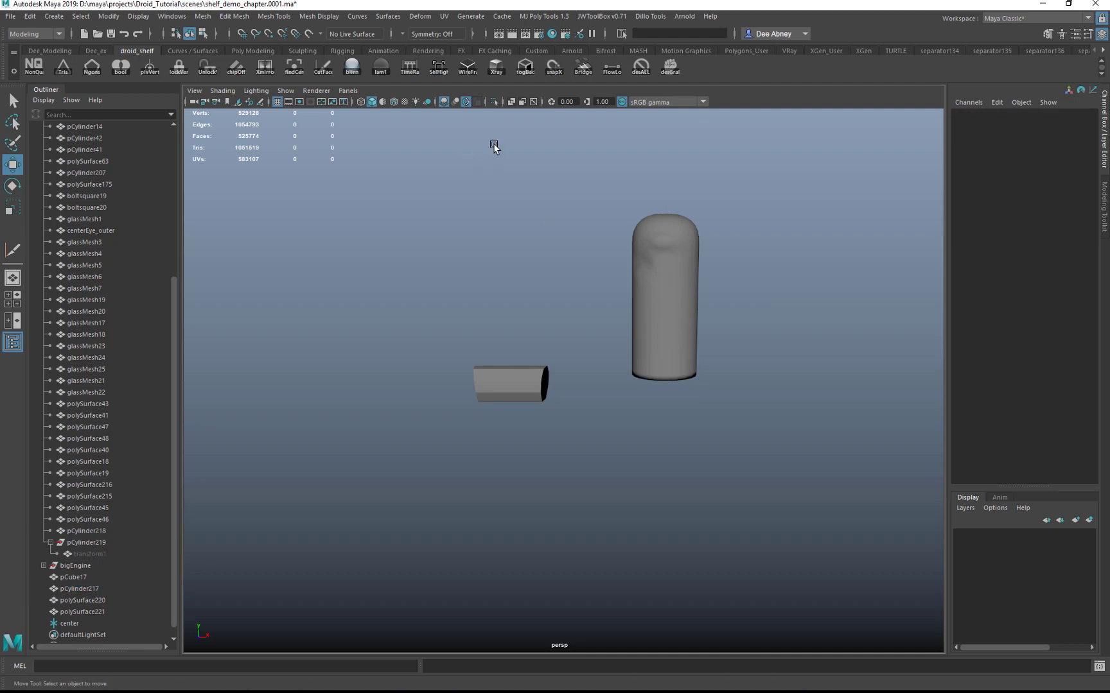
- Toggle the wireframe and x-ray displays with their shelf tools and select the capsule
click(468, 66)
click(469, 67)
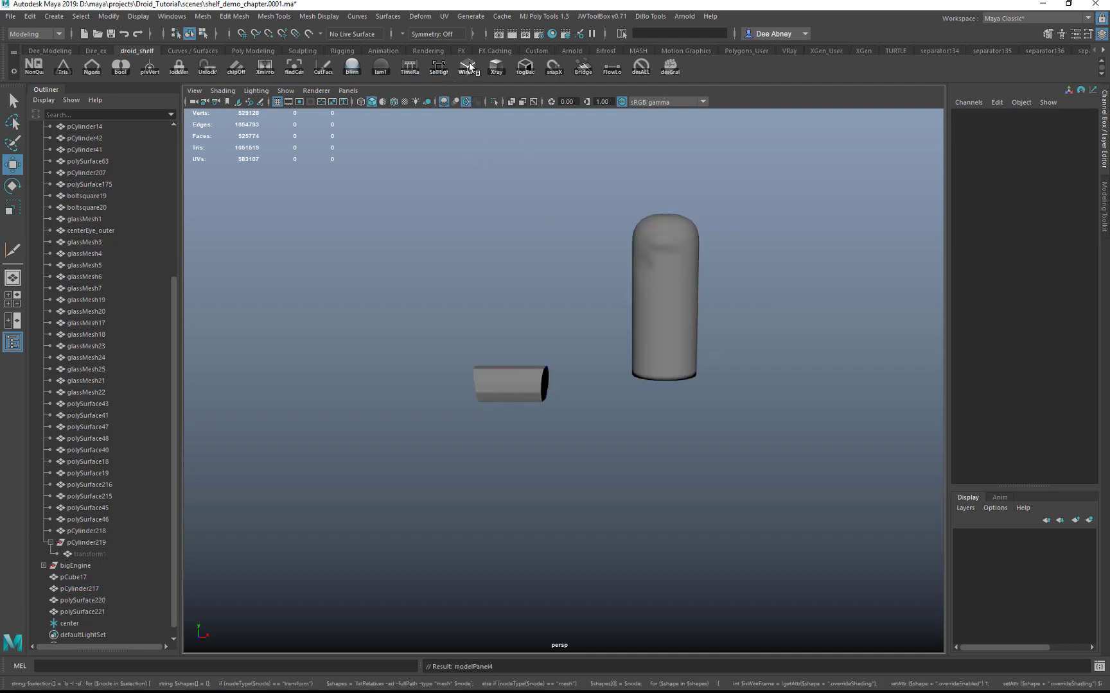
click(468, 66)
click(495, 66)
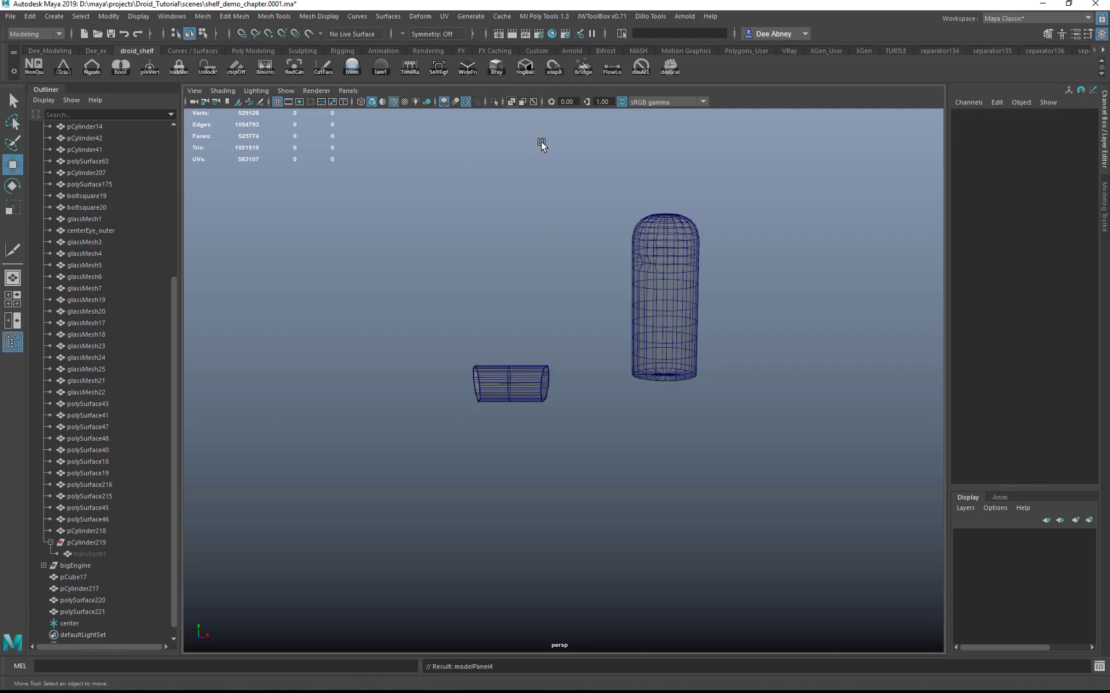
drag(555, 171, 723, 329)
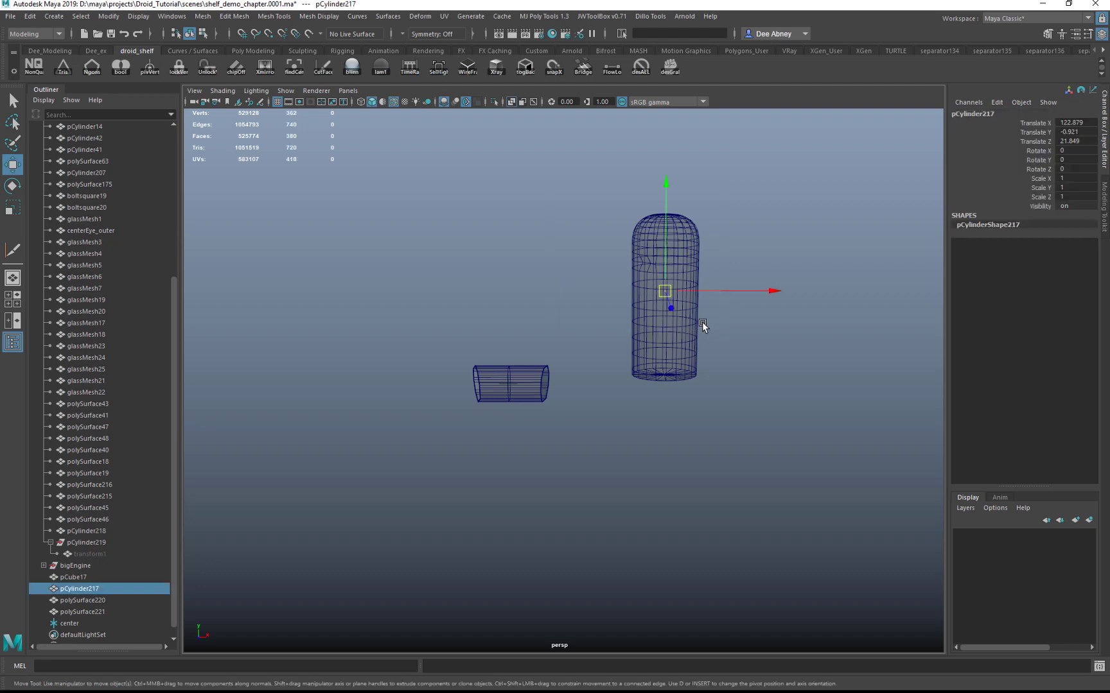
- Toggle the wireframe overlay and x-ray display repeatedly on the capsule, ending in plain shaded display
key(alt+5)
key(alt+x)
key(alt+5)
key(alt+5)
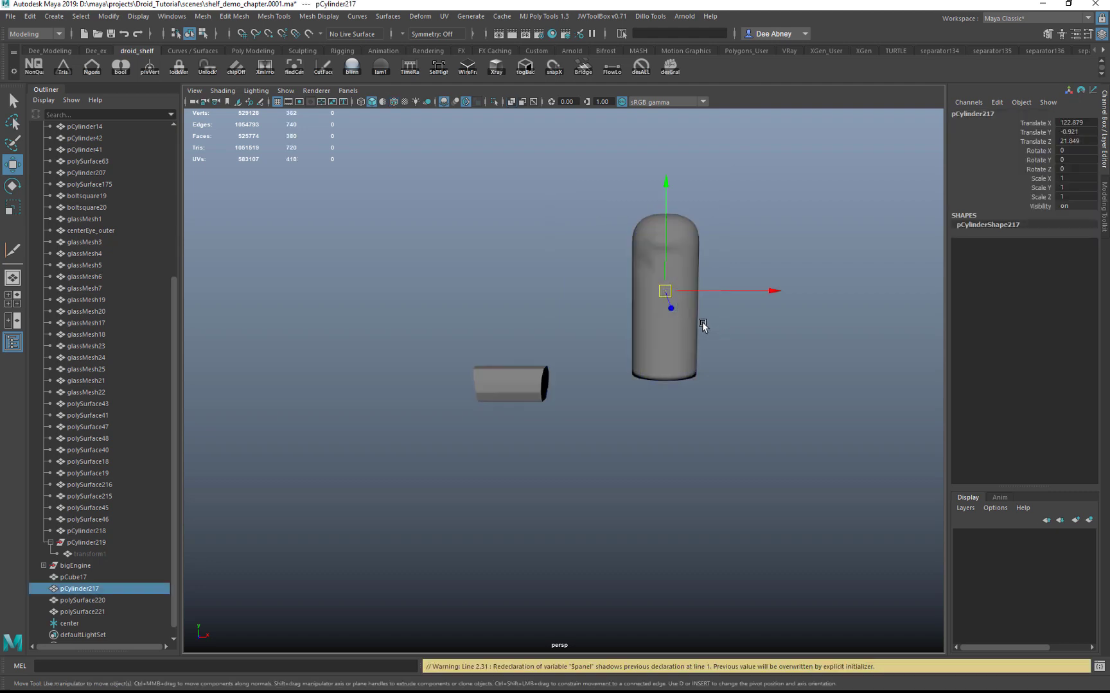
key(alt+x)
key(alt+x)
key(alt+x)
key(alt+x)
- Switch to wireframe display and toggle backface culling on and off with the shelf tool
key(4)
alt+middle_drag(782, 294, 753, 315)
scroll(753, 315, up, 2)
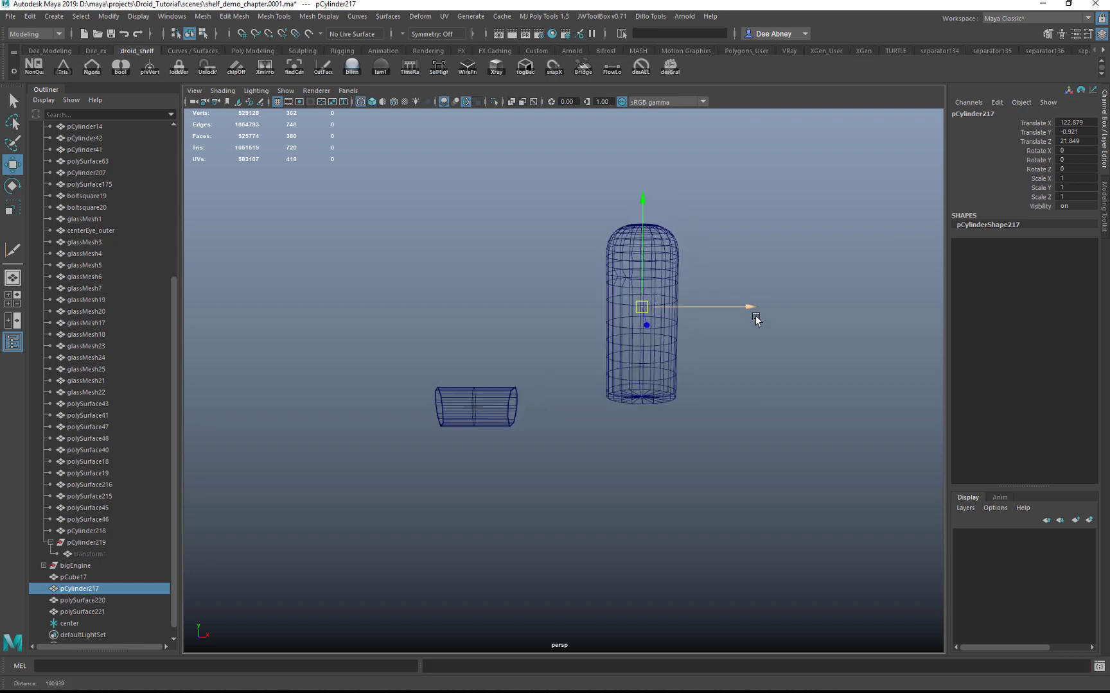
click(525, 68)
scroll(532, 193, up, 5)
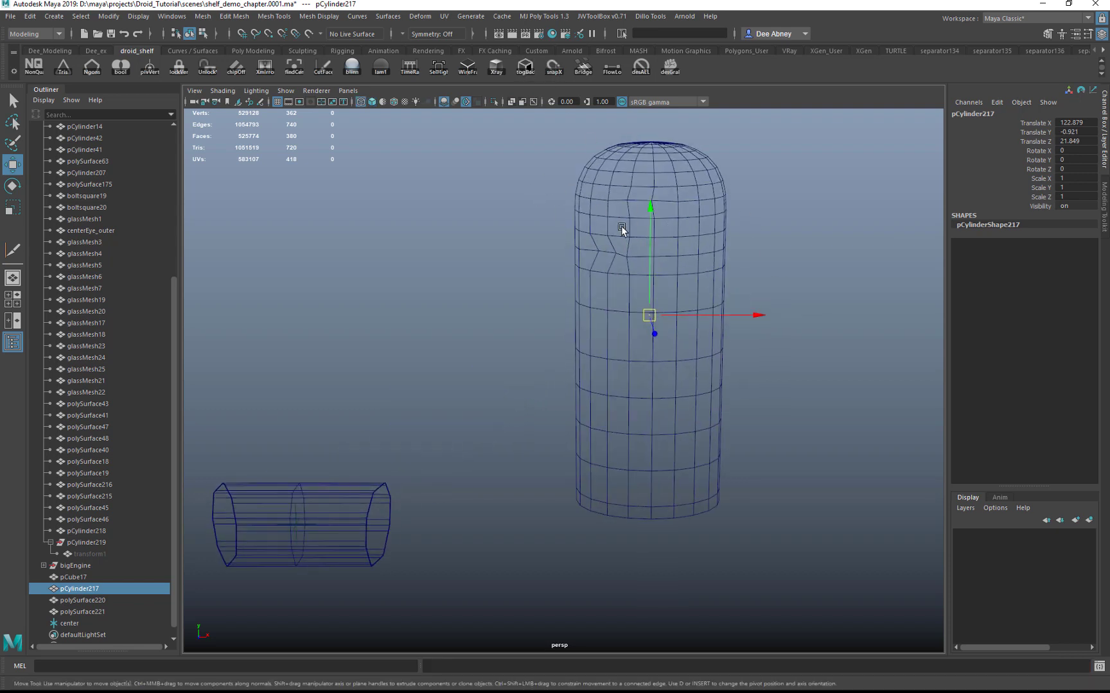
click(525, 68)
- Select the half shell below the droid body and frame it in the front view
alt+right_drag(734, 246, 646, 255)
alt+right_drag(724, 340, 447, 299)
alt+middle_drag(448, 300, 629, 238)
alt+right_drag(629, 237, 386, 396)
alt+middle_drag(387, 396, 545, 197)
alt+right_drag(546, 197, 679, 330)
key(q)
click(543, 531)
click(549, 529)
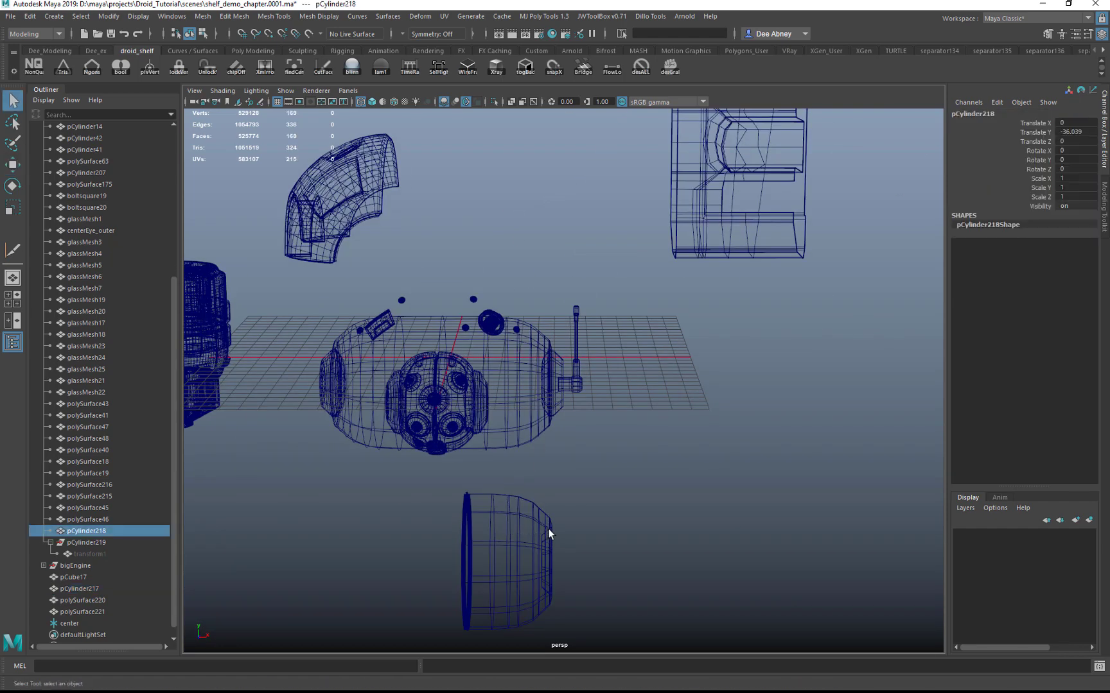
key(space)
key(space)
key(f)
alt+right_drag(554, 506, 327, 334)
scroll(589, 354, down, 1)
scroll(463, 322, down, 2)
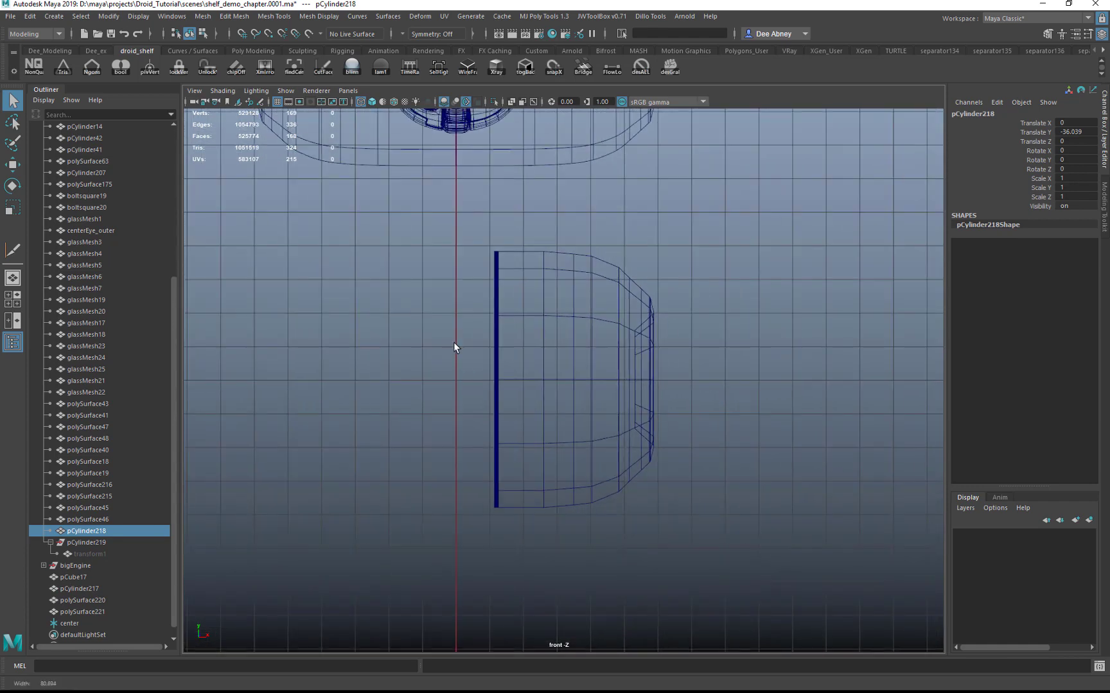
- Try grid-snapping the half shell's open-edge vertices onto the vertical center line, and undo the move
key(w)
key(F9)
drag(475, 242, 533, 538)
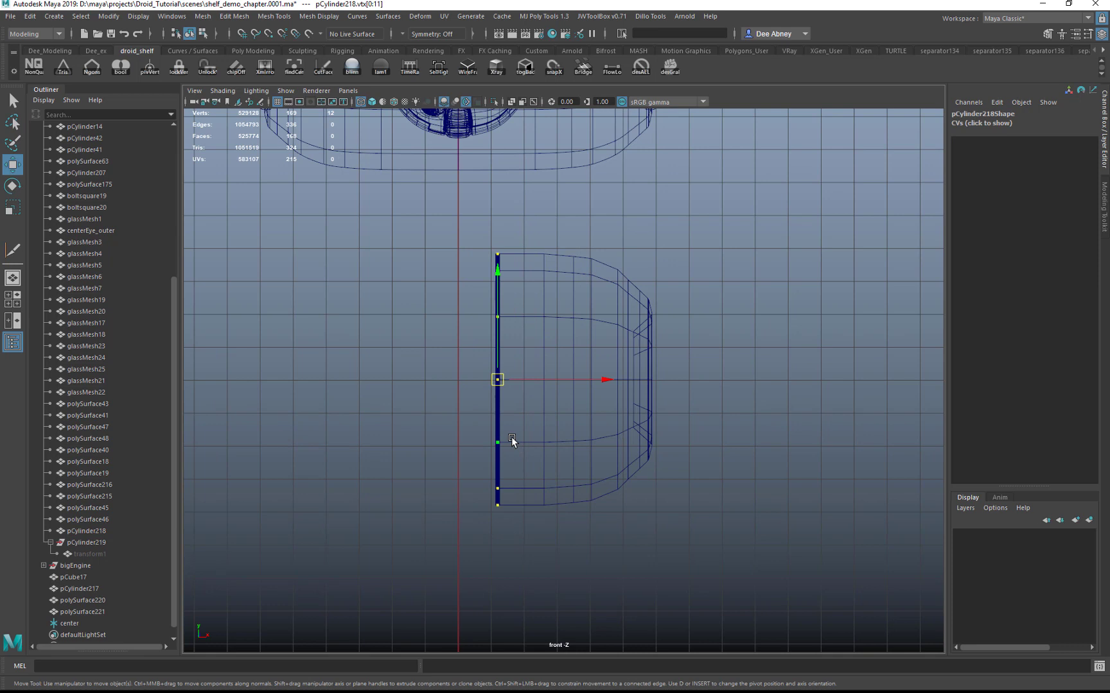
key(x)
drag(548, 378, 504, 380)
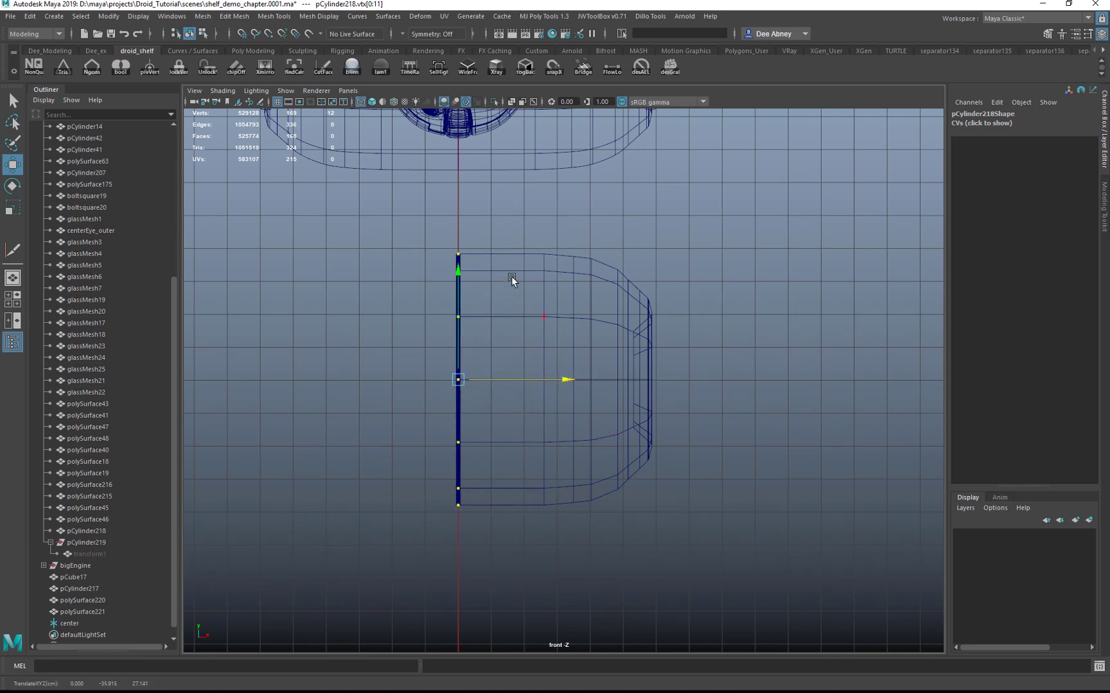
key(ctrl+z)
- Select the half shell's open-edge vertices and align them to the X center line with the snapX shelf tool
drag(419, 191, 514, 511)
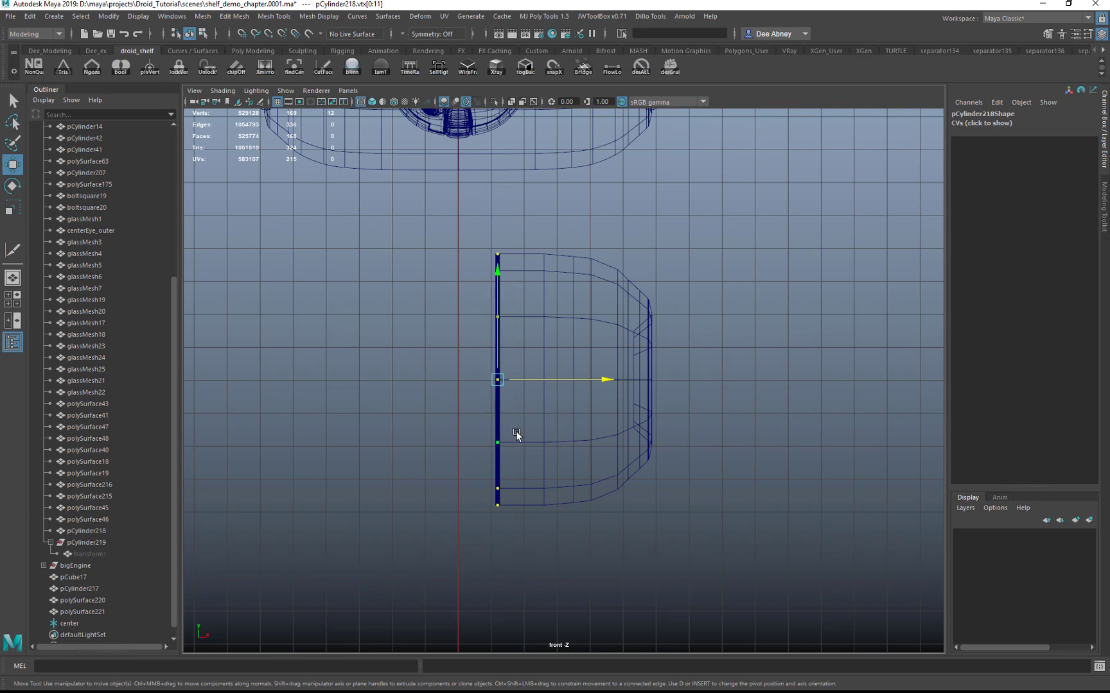
click(553, 67)
key(q)
click(668, 275)
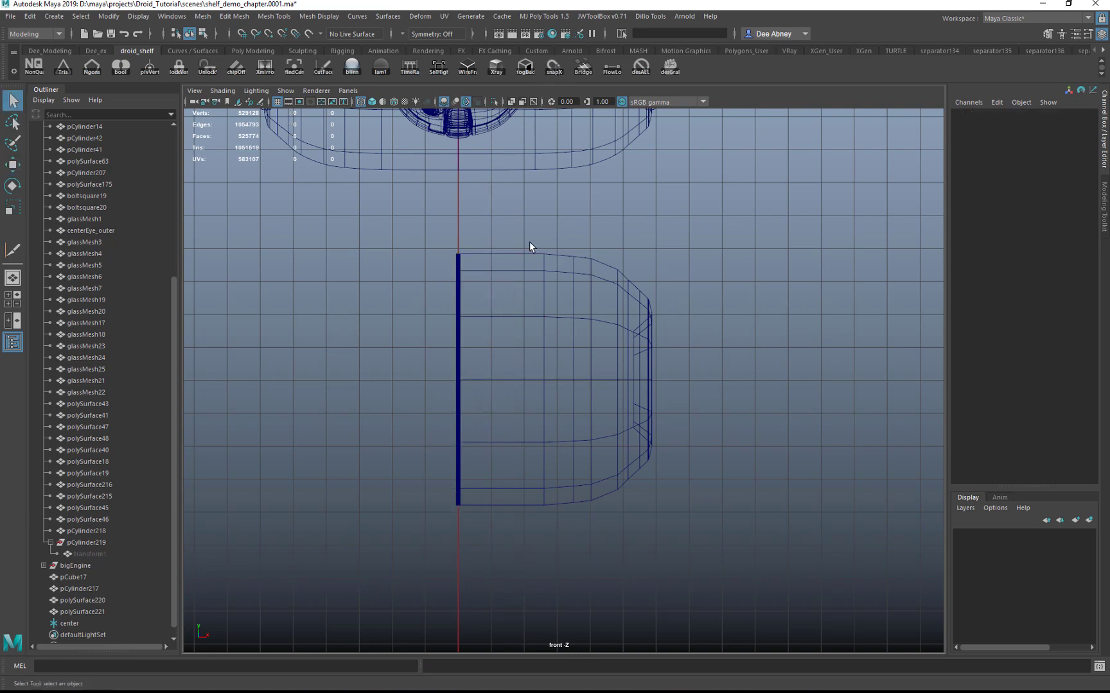
- Mirror the half shell across X with the shelf tool and combine the two halves
drag(529, 242, 590, 304)
click(269, 70)
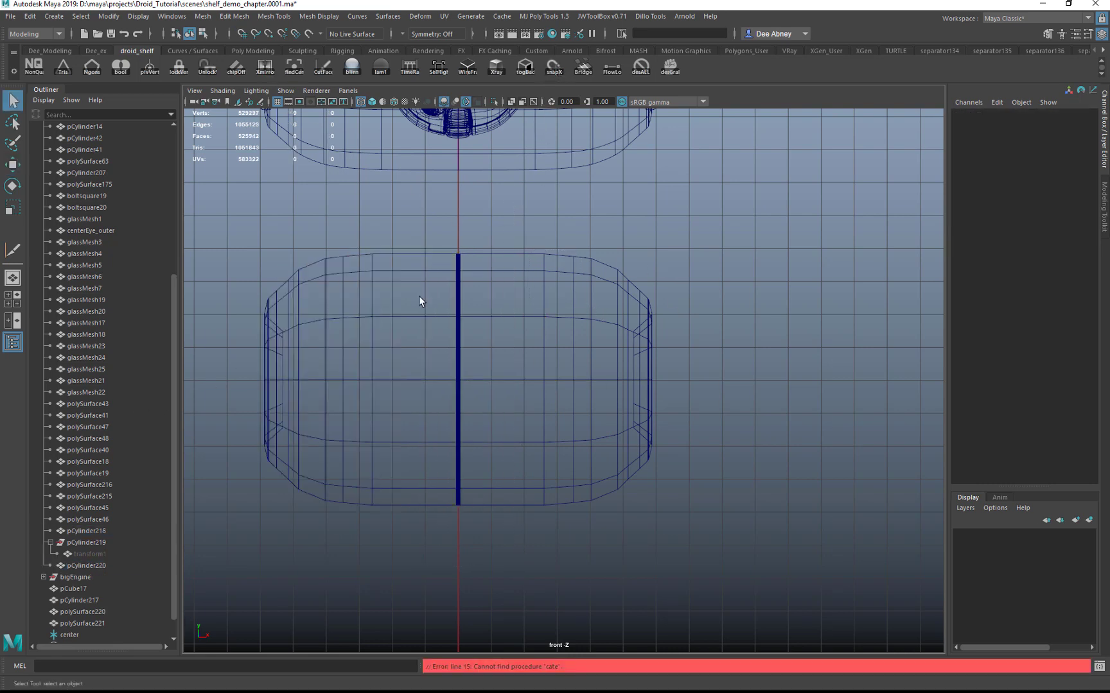
click(456, 303)
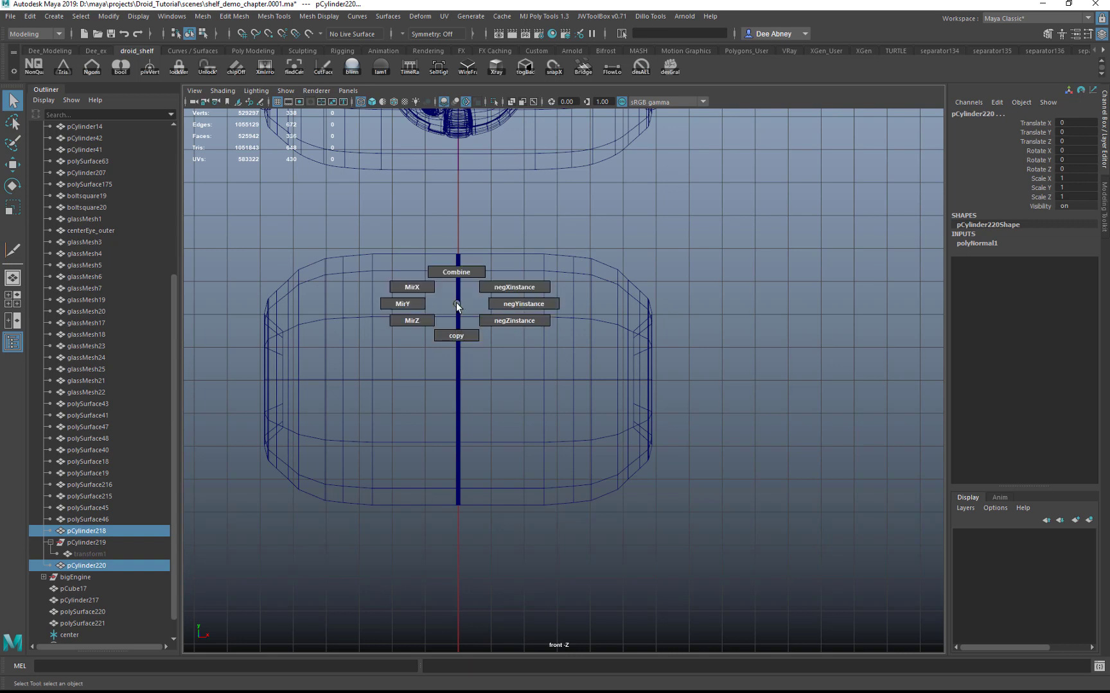
click(460, 272)
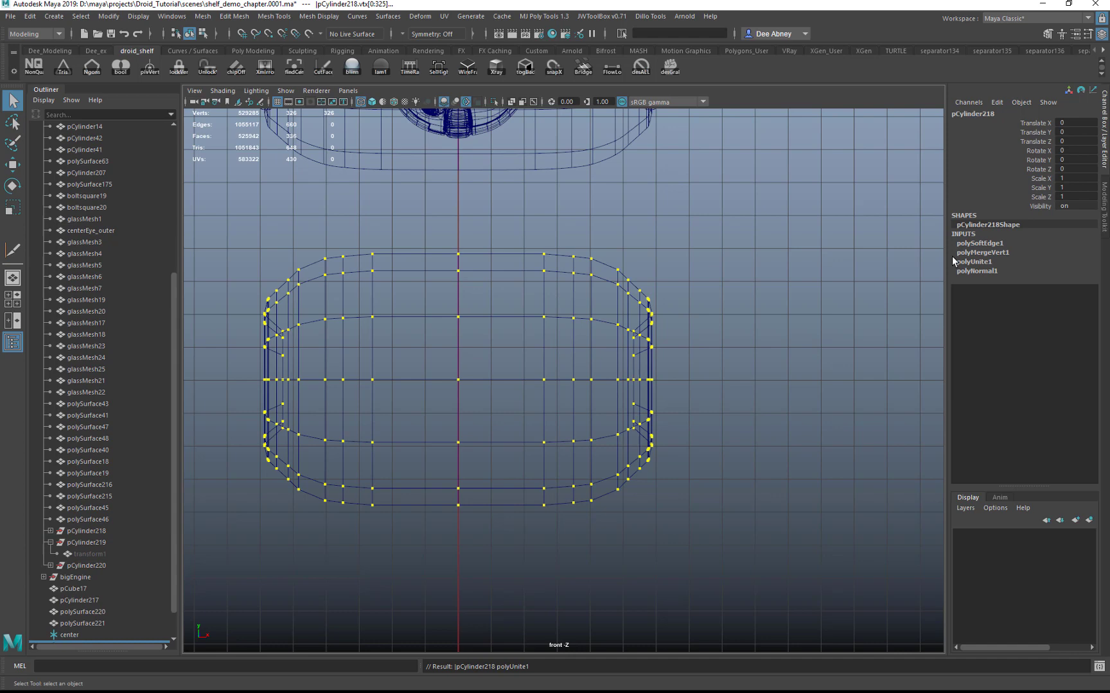
- Examine the polyMergeVert1 settings of the combined shell and reselect the shell
click(990, 252)
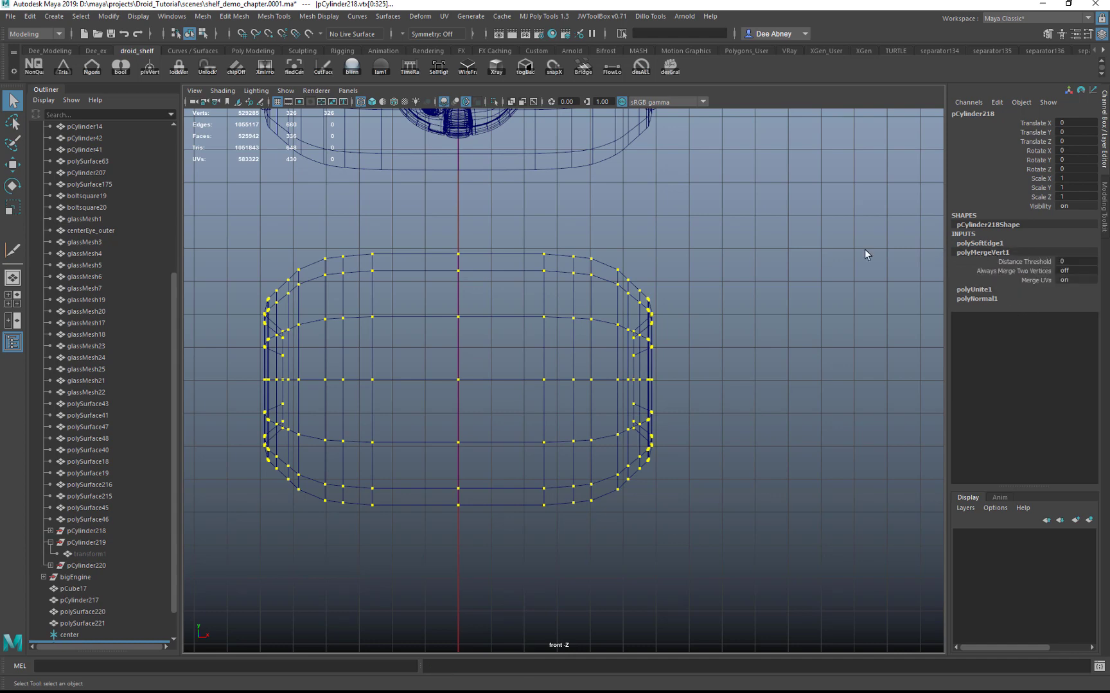
click(634, 280)
drag(514, 353, 468, 282)
- Show the combined shell in the perspective view, shaded with the wireframe overlay and without x-ray
key(space)
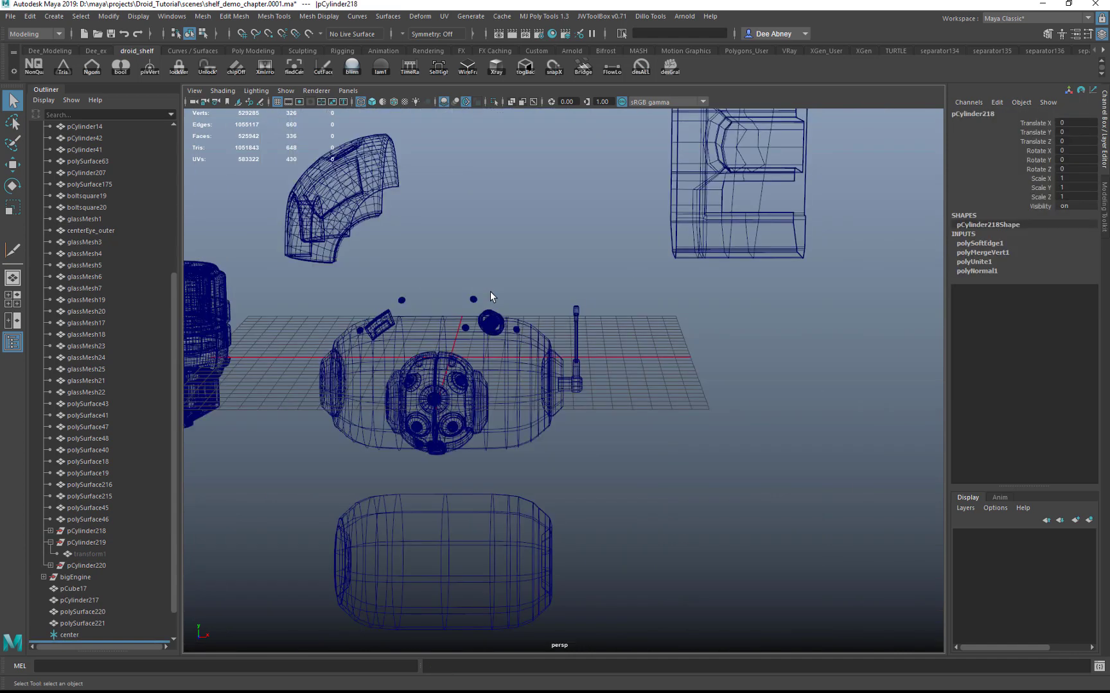
key(alt+x)
mouse_move(529, 404)
alt+mouse_down()
mouse_move(488, 318)
mouse_move(500, 341)
alt+mouse_up()
key(5)
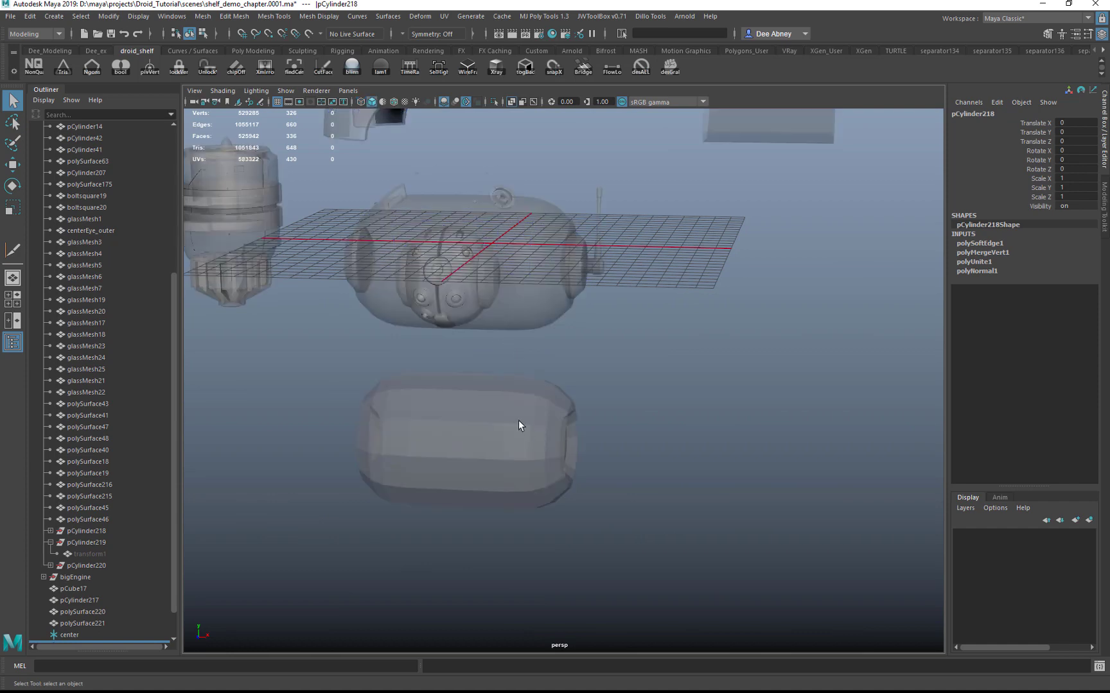
key(alt+5)
- Delete one front face near the middle of the combined shell
mouse_move(501, 412)
alt+right_down()
mouse_move(552, 417)
mouse_move(476, 401)
alt+right_up()
alt+drag(476, 401, 505, 396)
alt+middle_drag(575, 361, 580, 370)
right_drag(499, 429, 501, 474)
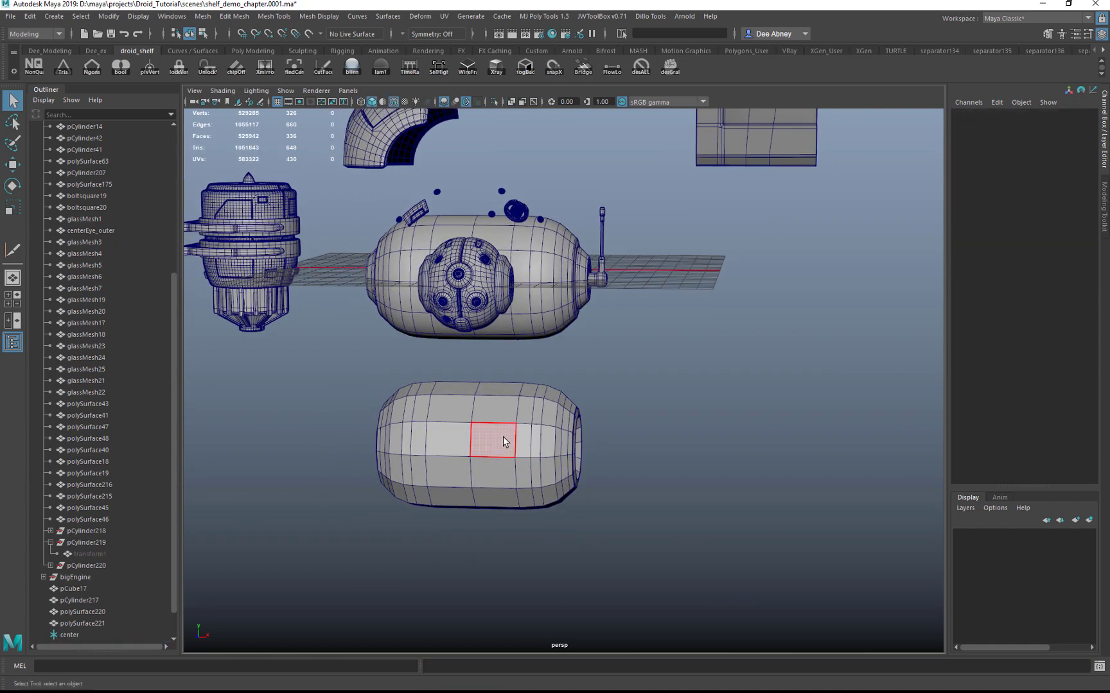
click(504, 436)
key(Delete)
key(Delete)
- Bridge the hole's upper and lower edges with the shelf tool and delete the shell's construction history
click(501, 438)
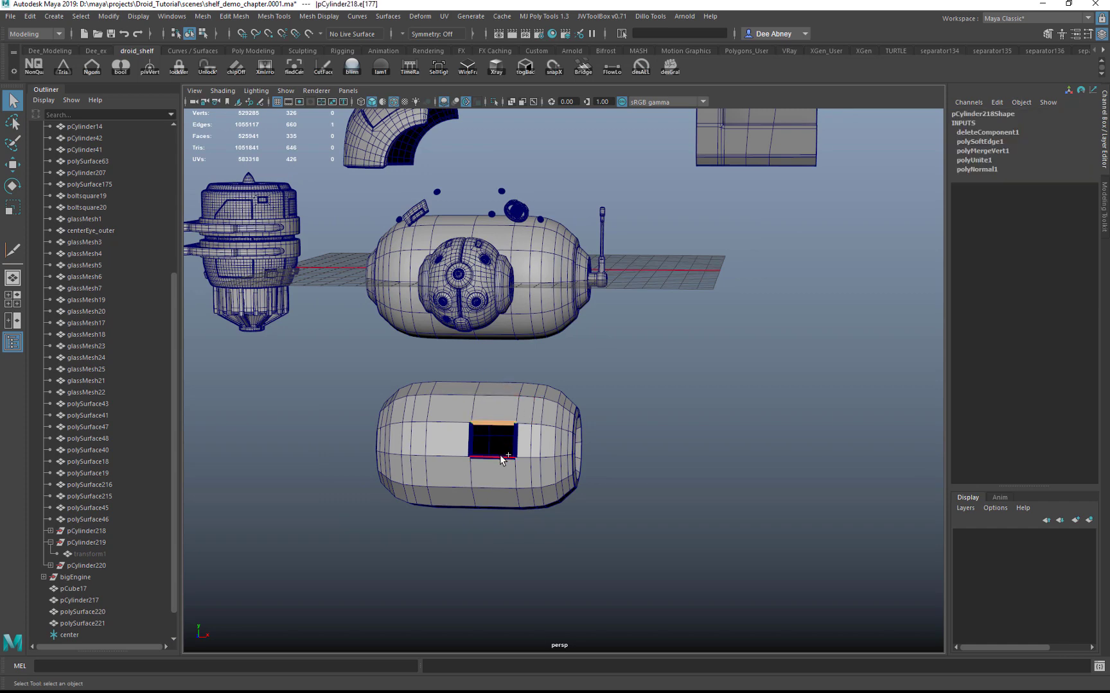
shift+click(503, 457)
click(583, 67)
alt+right_drag(556, 367, 564, 468)
key(alt+shift+d)
right_drag(497, 488, 515, 435)
click(497, 474)
- Frame the capsule and select the horizontal edge loop running through its lower bump
alt+drag(705, 237, 609, 318)
key(f)
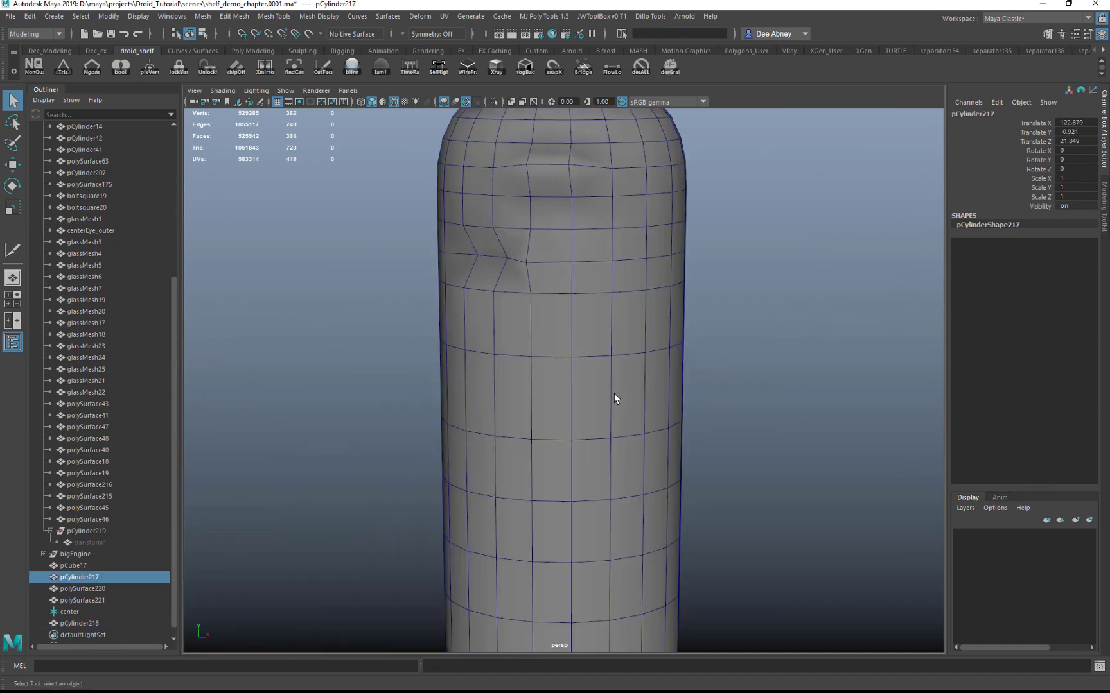
alt+drag(614, 393, 714, 380)
alt+drag(612, 356, 525, 367)
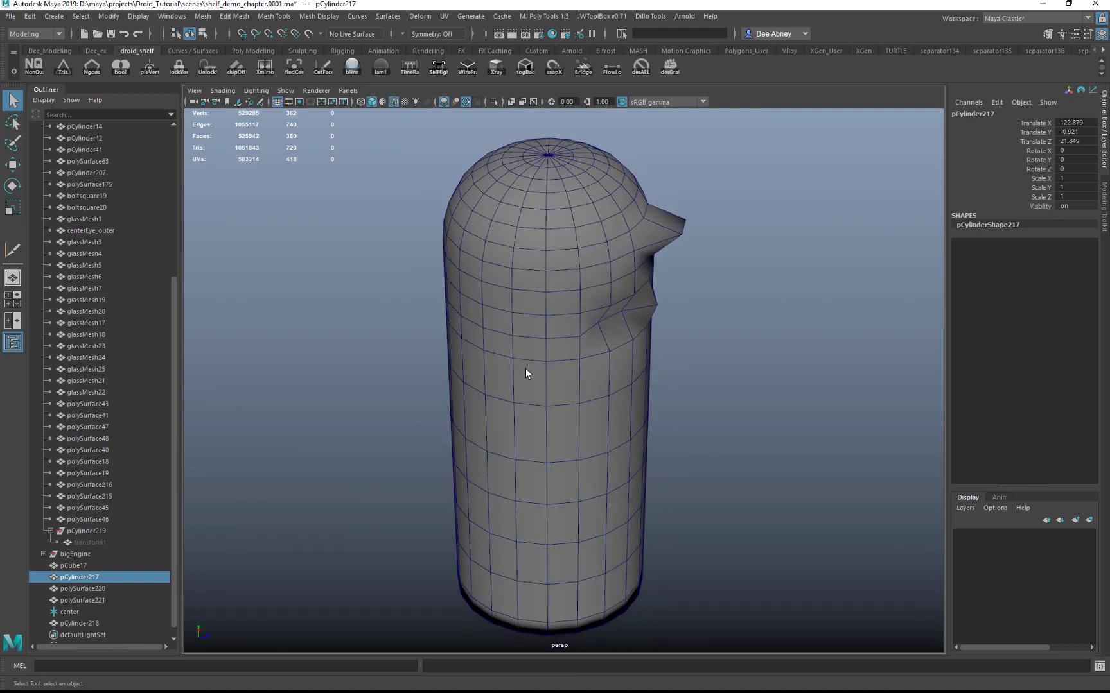
double_click(561, 338)
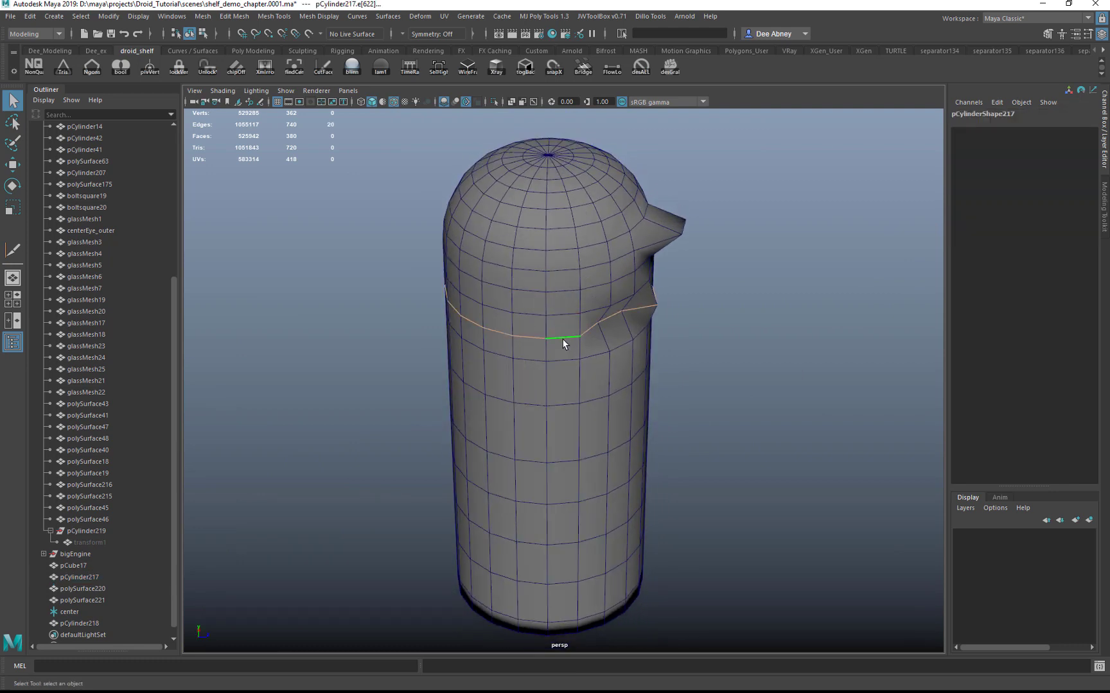
- Try Edit Edge Flow on the selected edge loop, and undo it
right_drag(562, 338, 567, 458)
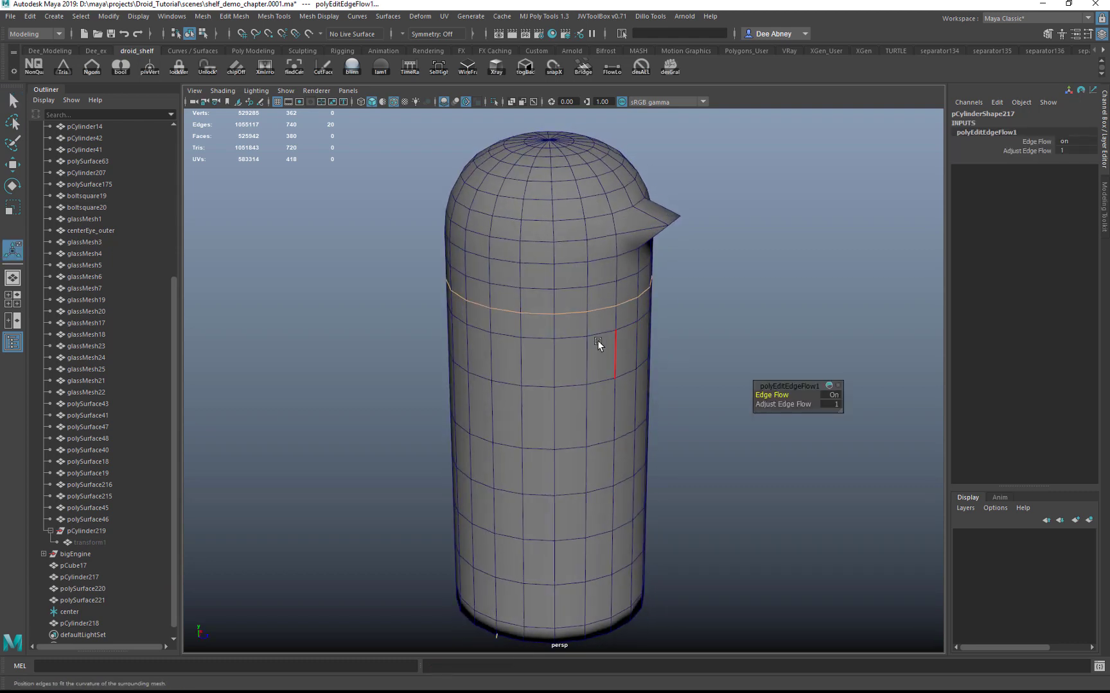
key(ctrl+z)
alt+drag(575, 344, 580, 354)
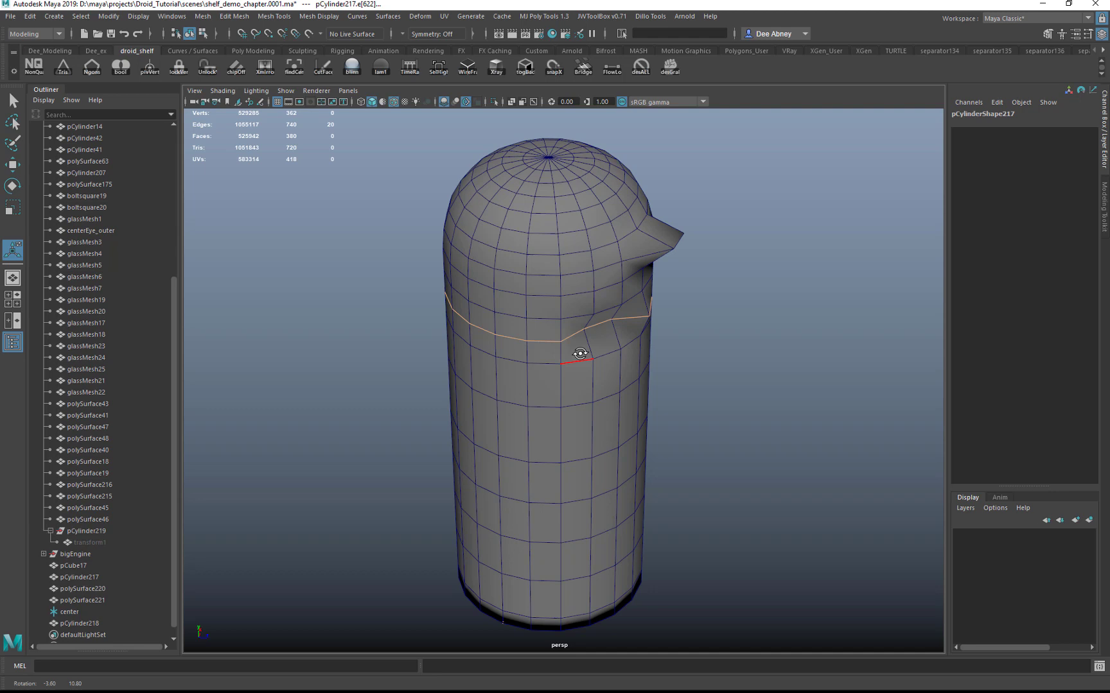
key(q)
- Smooth the capsule's protruding and lower-bump edge loops with the edge flow shelf tool
click(601, 272)
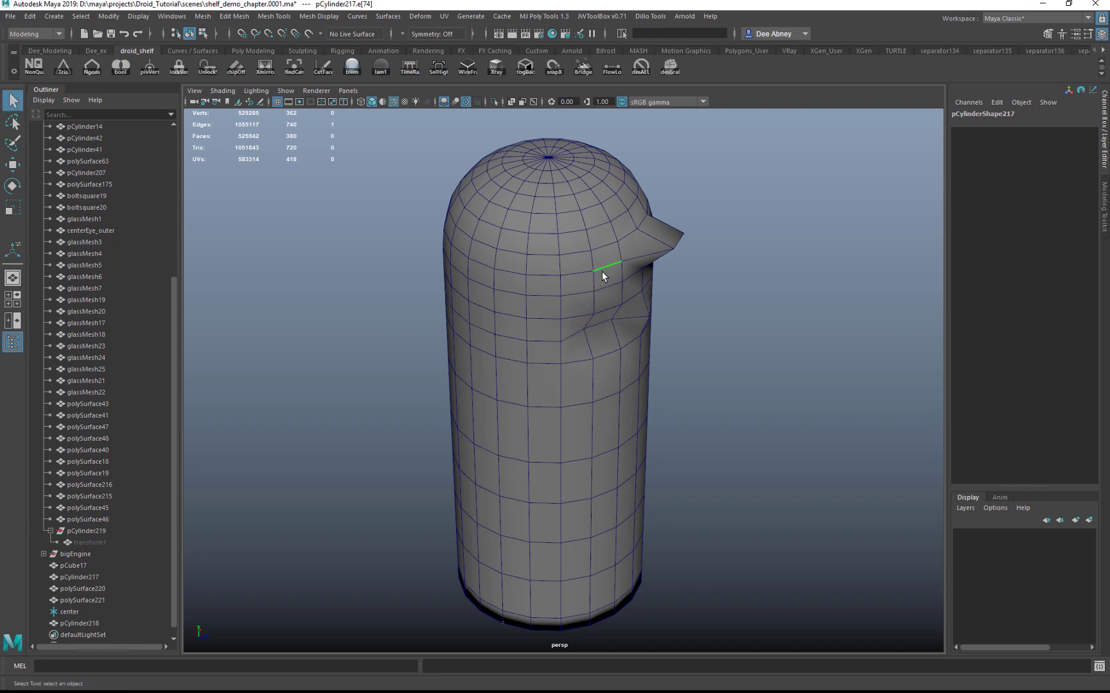
click(611, 66)
alt+drag(617, 308, 567, 314)
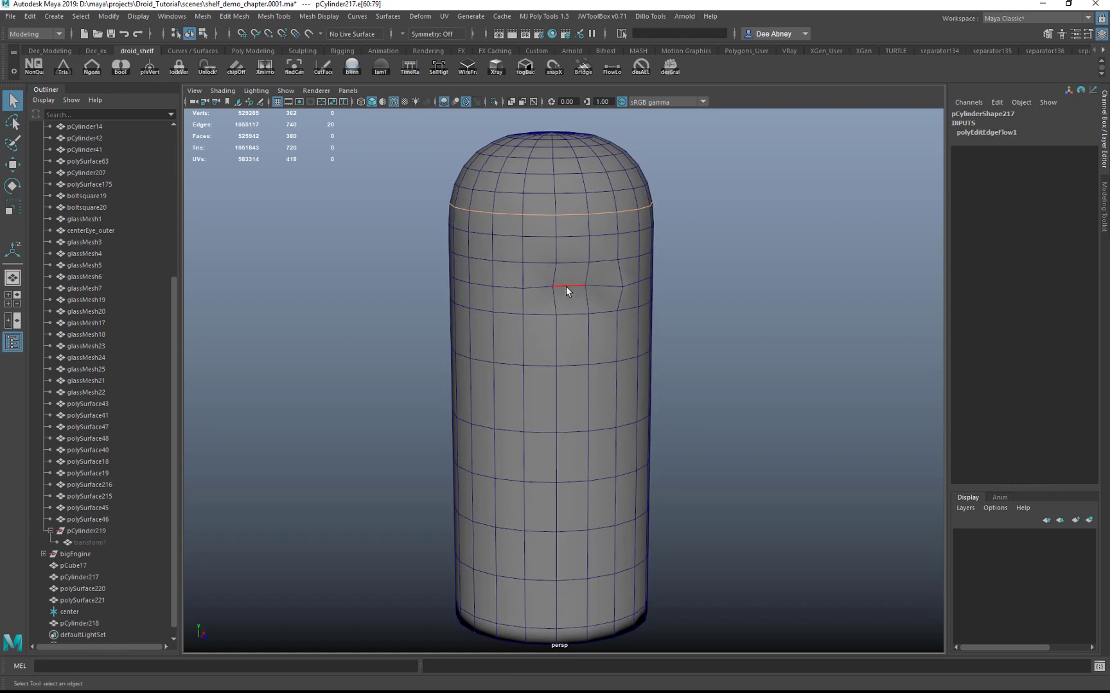
click(567, 287)
key(g)
alt+drag(570, 377, 603, 357)
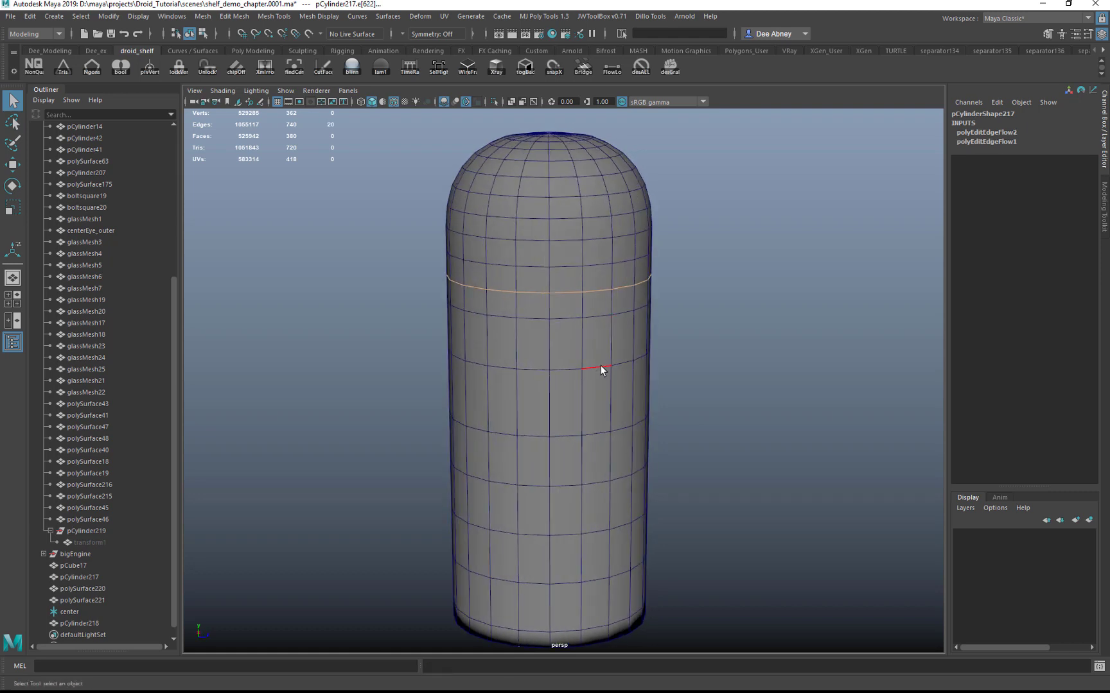
- Repeat the edge flow tool on successive horizontal loops from the capsule's mid-body up to the dome
click(601, 364)
key(g)
click(596, 317)
key(g)
click(590, 289)
key(g)
click(591, 259)
key(g)
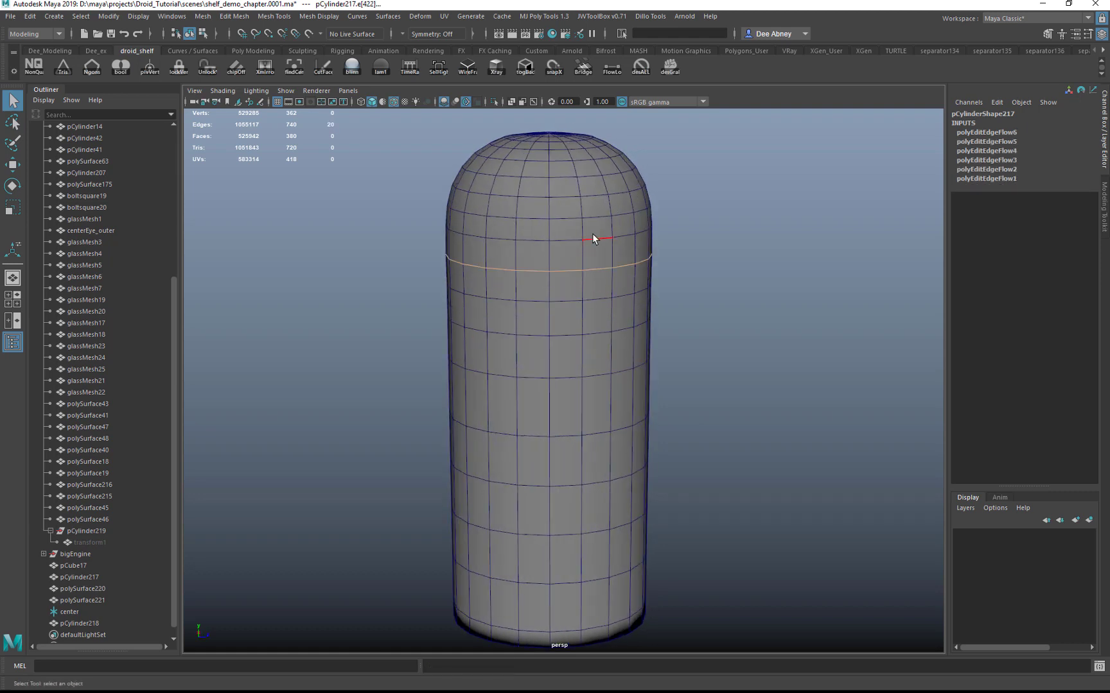
click(592, 235)
key(g)
click(594, 219)
key(g)
- Apply the edge flow tool again to the loops between dome and mid-body, and return the capsule to object mode
click(597, 245)
key(g)
click(595, 304)
key(g)
click(601, 339)
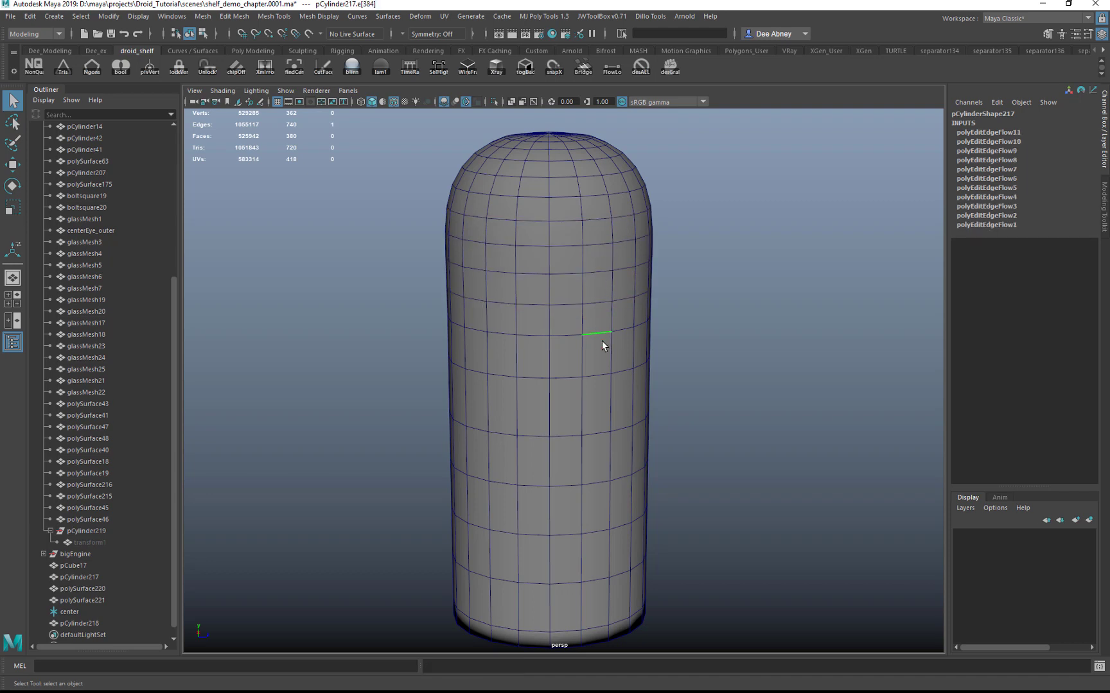
key(g)
click(598, 337)
key(g)
click(597, 335)
key(g)
key(g)
double_click(599, 303)
key(g)
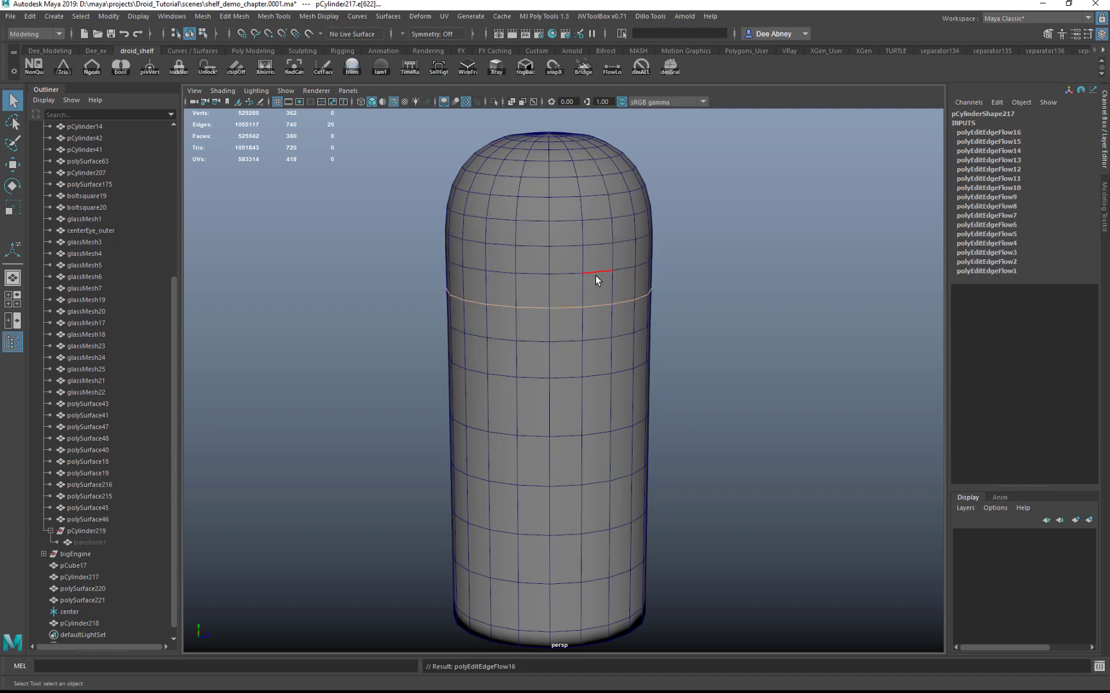
double_click(595, 275)
key(g)
double_click(601, 308)
key(g)
alt+right_drag(627, 333, 527, 319)
key(F8)
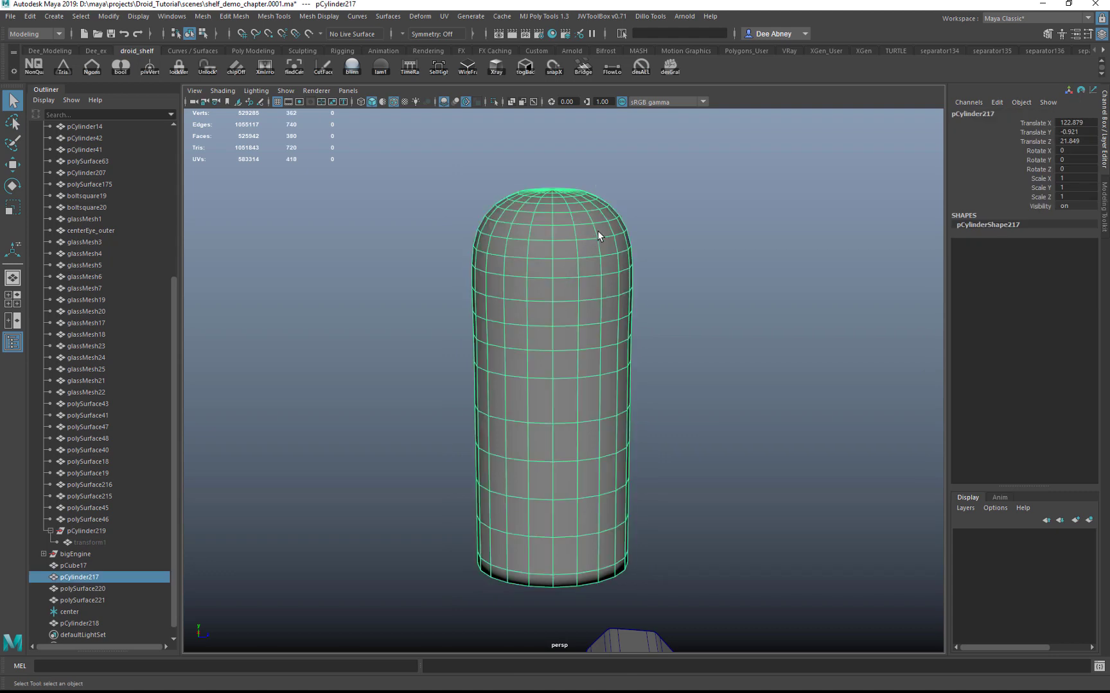
- Select the vertices of the capsule's dome and clear the whole selection with the deselect-all shelf tool
click(640, 191)
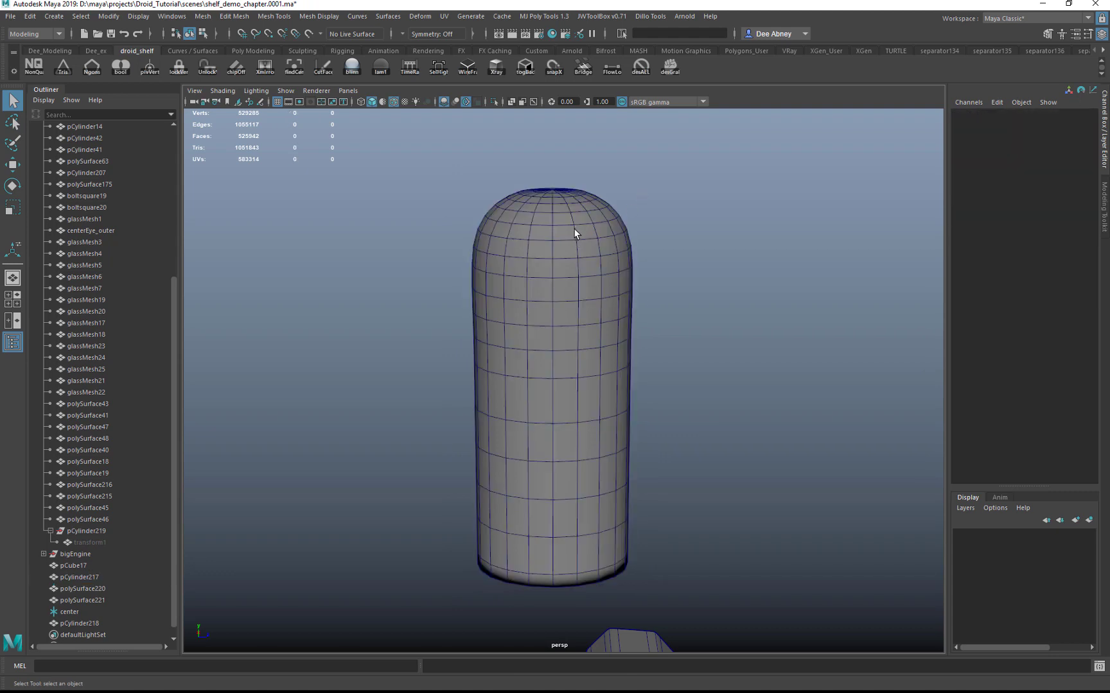
click(573, 228)
key(F9)
drag(411, 159, 655, 330)
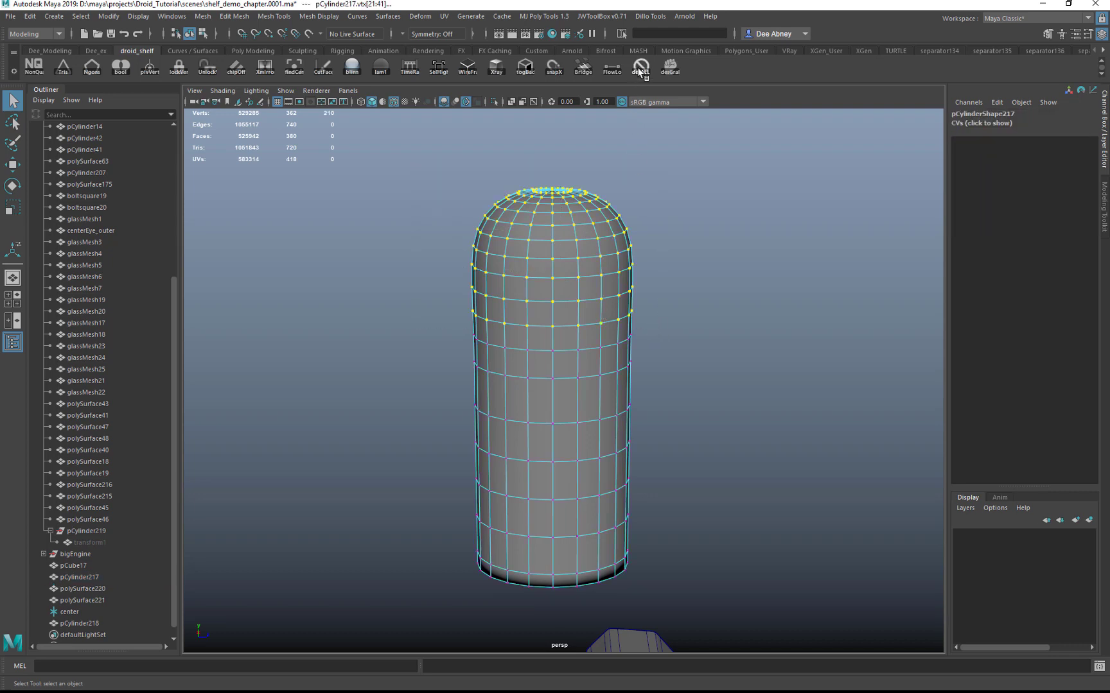
click(640, 68)
alt+drag(597, 193, 611, 238)
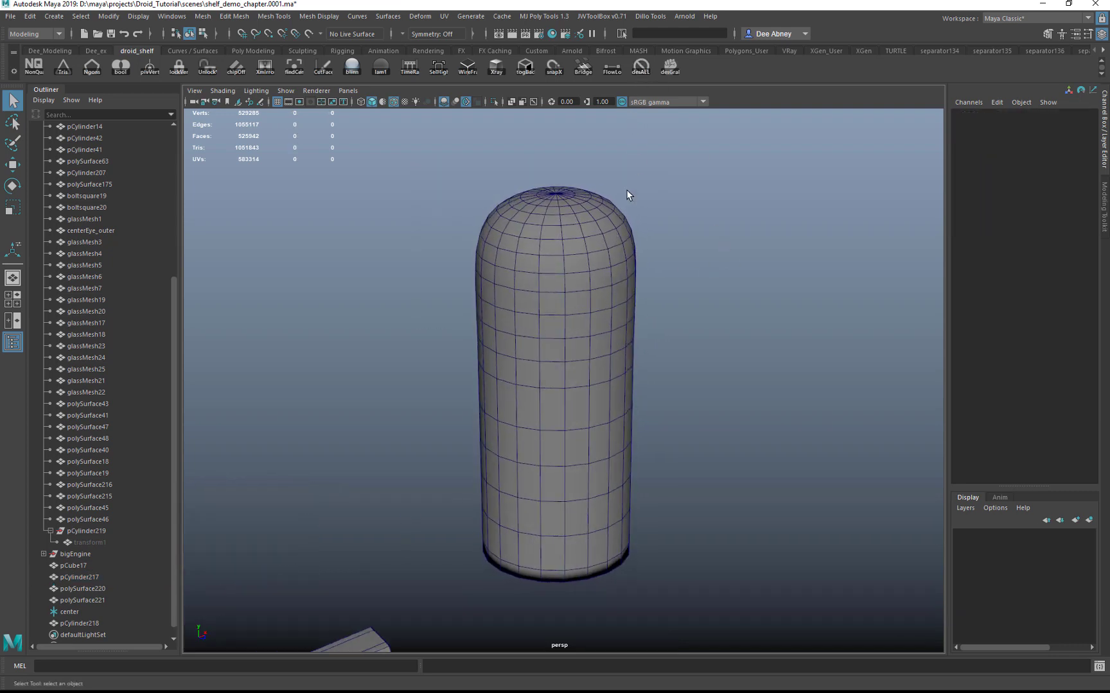
- Select the capsule's upper-half vertices and apply the last deselect shelf tool to return to object selection
click(582, 221)
key(F9)
drag(408, 136, 682, 392)
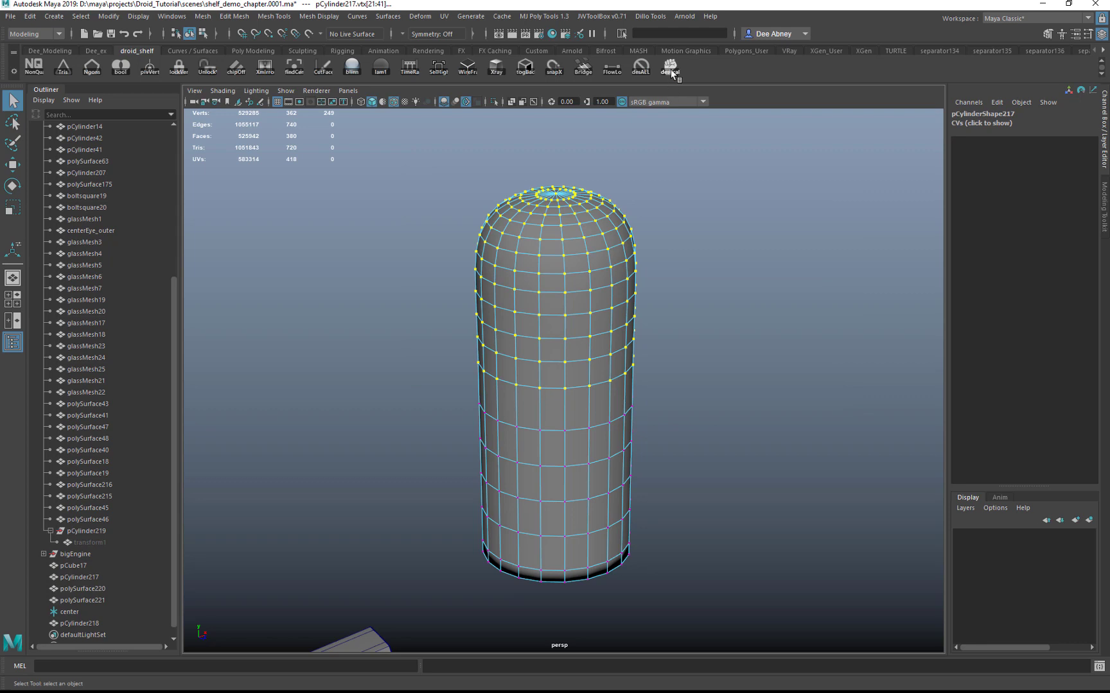
click(670, 68)
alt+drag(648, 174, 599, 345)
- Raise the capsule's top center vertex with a reduced soft-selection falloff to lengthen the dome, and return to object mode
key(q)
right_drag(579, 272, 523, 243)
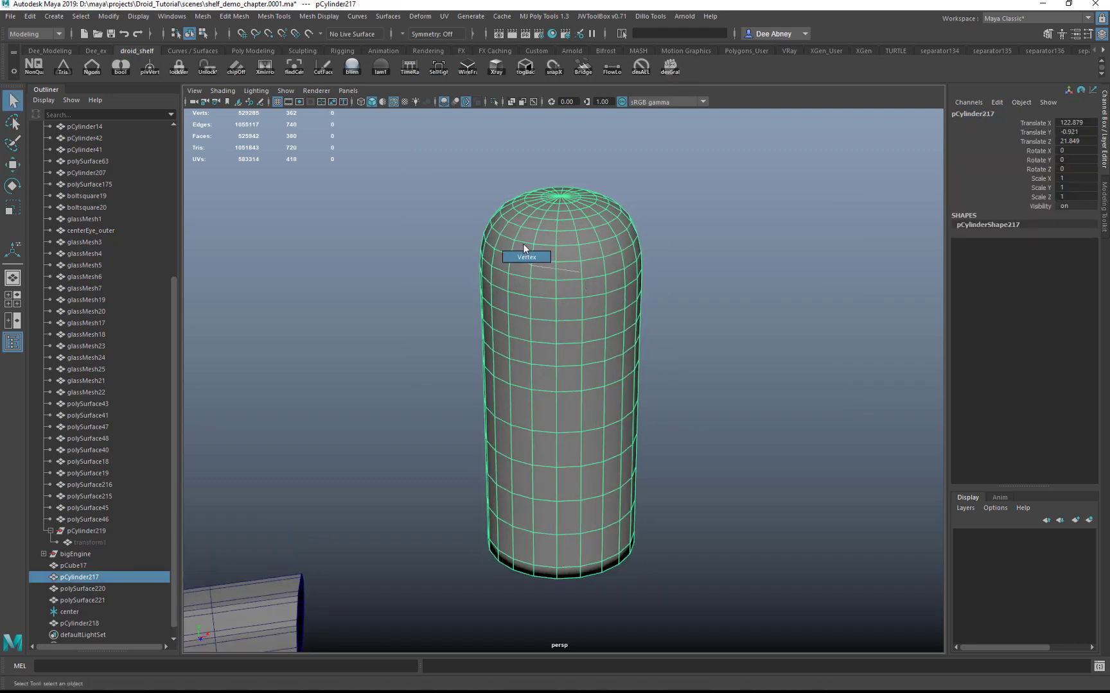
click(560, 197)
key(w)
alt+middle_drag(552, 298, 547, 364)
key(b)
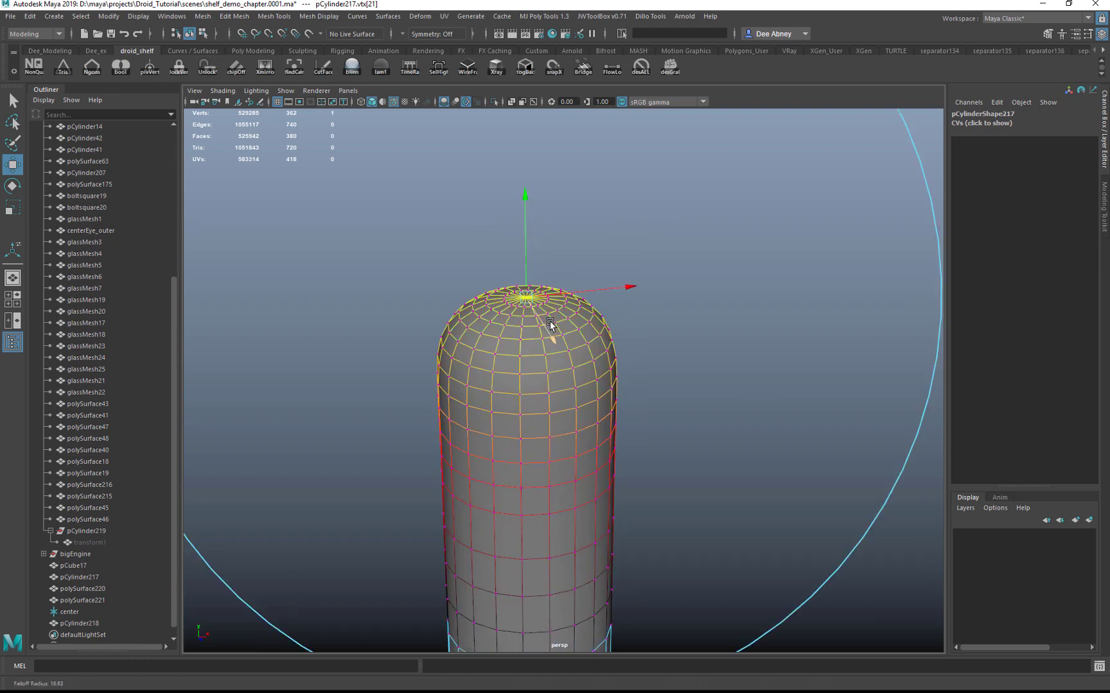
drag(549, 321, 397, 302)
drag(520, 257, 536, 171)
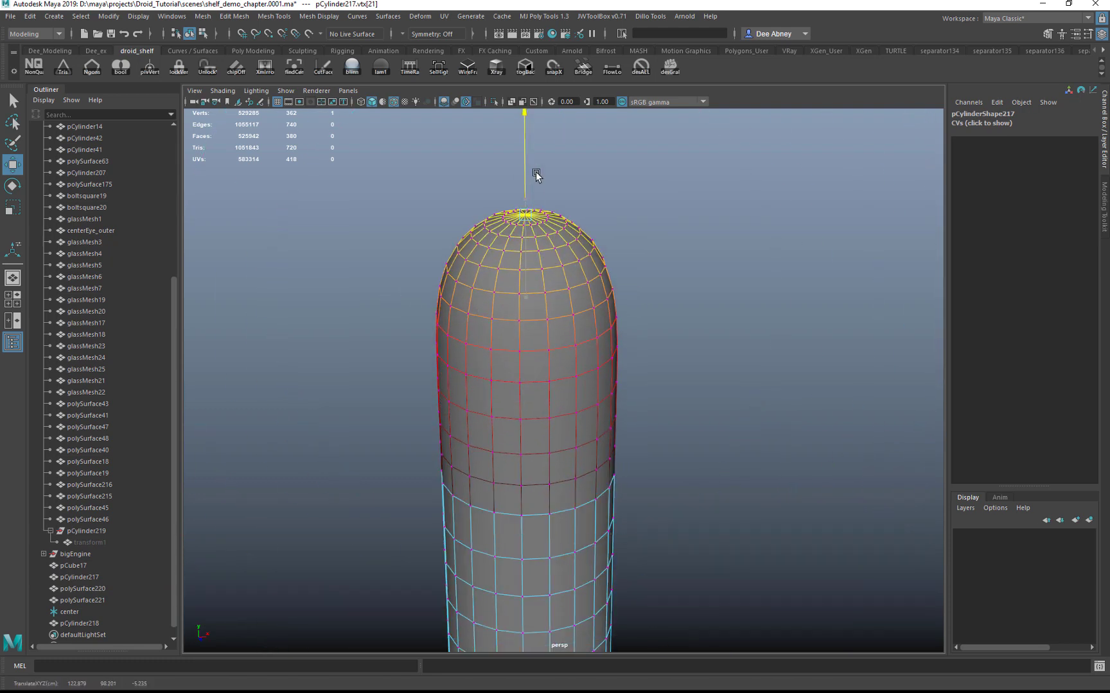
key(F8)
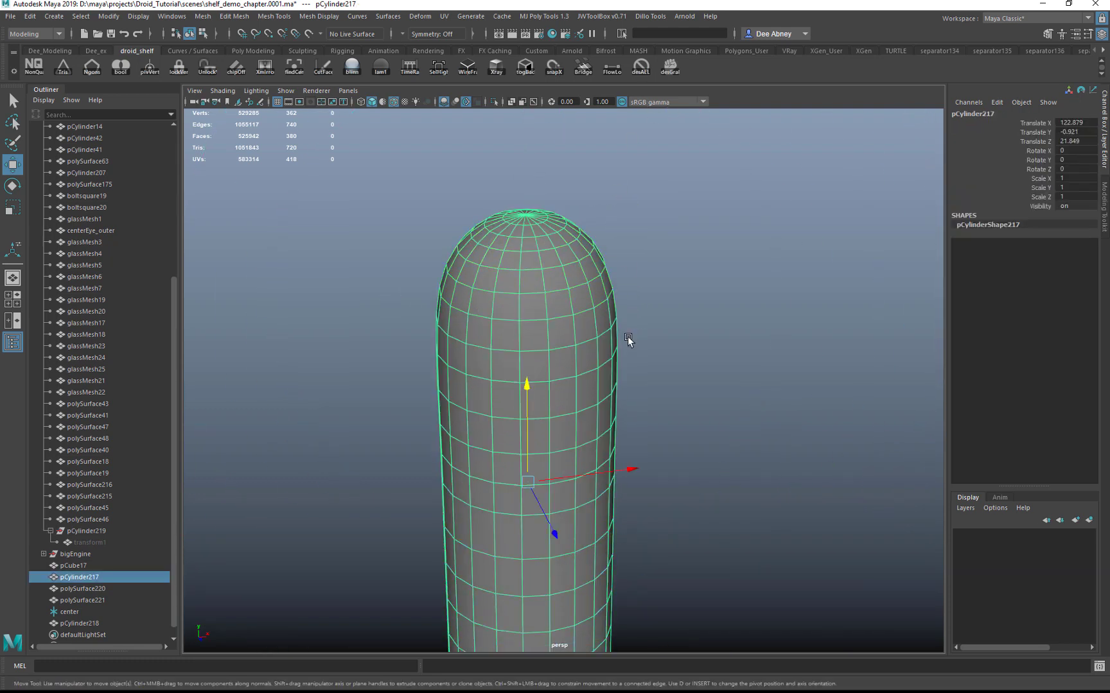
- Duplicate the capsule and move the copy beside the original to about X 134.3, Y 1.5, Z 23.7
key(ctrl+d)
drag(520, 473, 818, 419)
alt+right_drag(818, 419, 655, 358)
alt+middle_drag(654, 358, 640, 357)
key(r)
key(q)
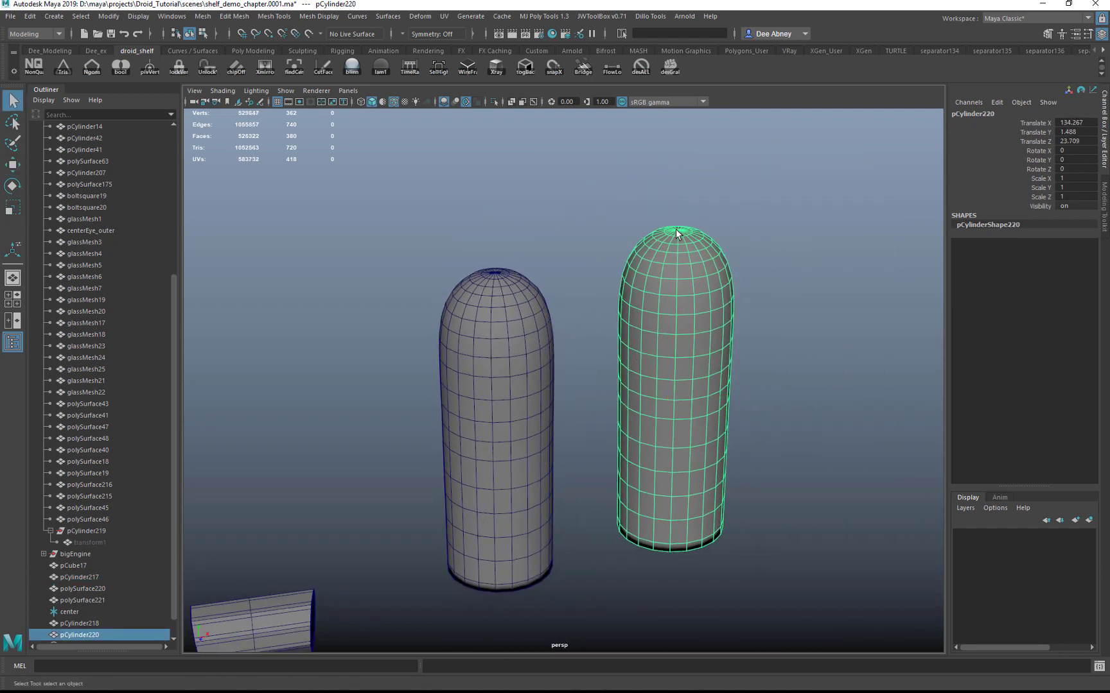
- Raise the copy's top center vertex with an adjusted soft-selection falloff to stretch its tip, and return to object mode
right_drag(677, 230, 660, 230)
click(685, 238)
key(w)
key(b)
drag(682, 250, 730, 261)
drag(683, 202, 709, 142)
right_drag(672, 398, 683, 382)
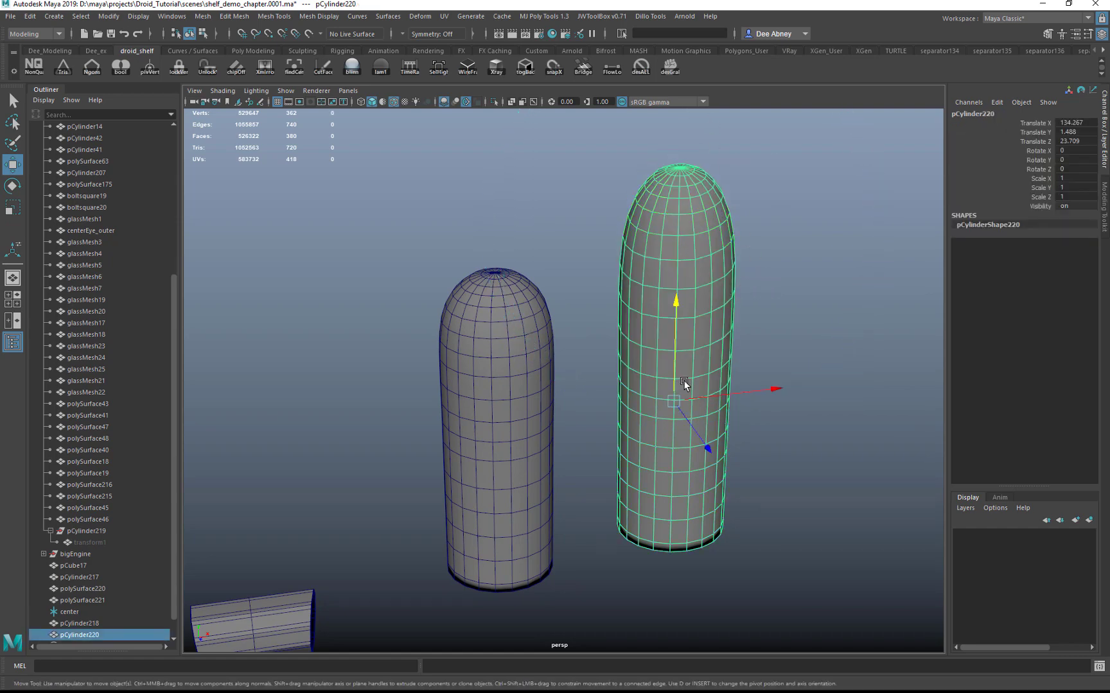
- Rotate the copied capsule freehand onto its side, to about X -6.7, Y 18.3, Z -91.5 degrees
key(e)
drag(645, 310, 643, 344)
click(760, 441)
alt+right_drag(759, 441, 443, 353)
mouse_move(443, 353)
alt+mouse_down()
mouse_move(458, 336)
mouse_move(446, 339)
alt+mouse_up()
alt+right_drag(447, 339, 630, 417)
- Move the rotated capsule clear of the upright one, to about X 138.3, Y 2.5, Z 20.2
key(q)
click(617, 402)
key(w)
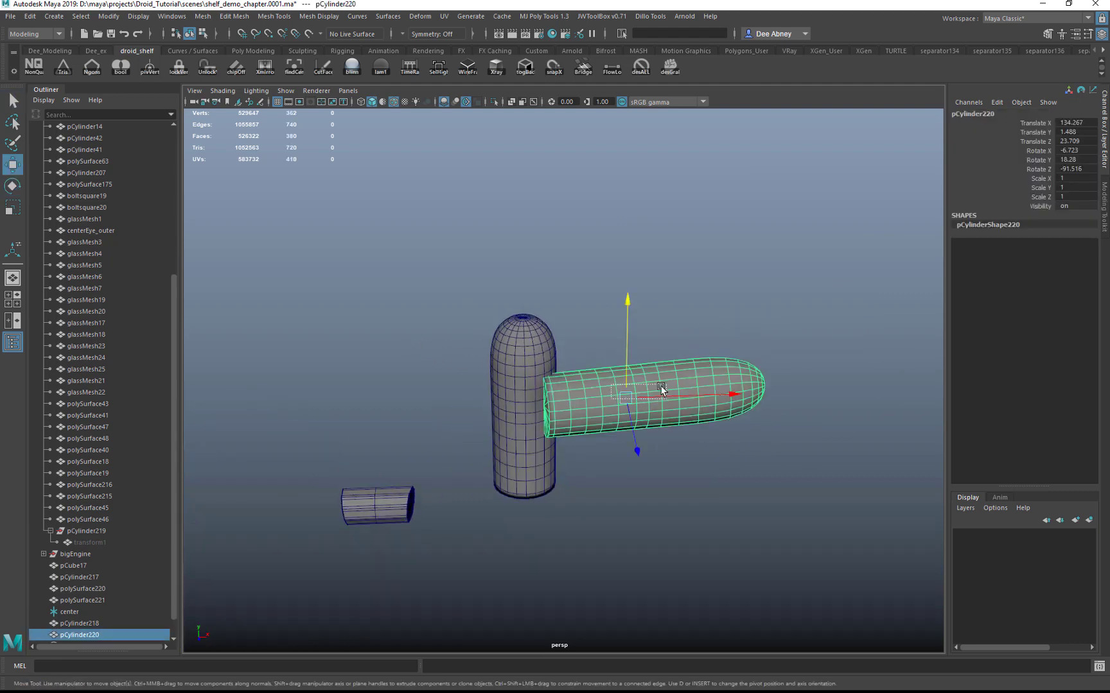
drag(632, 399, 673, 386)
alt+drag(639, 265, 671, 345)
alt+drag(641, 351, 556, 301)
alt+right_drag(556, 301, 639, 379)
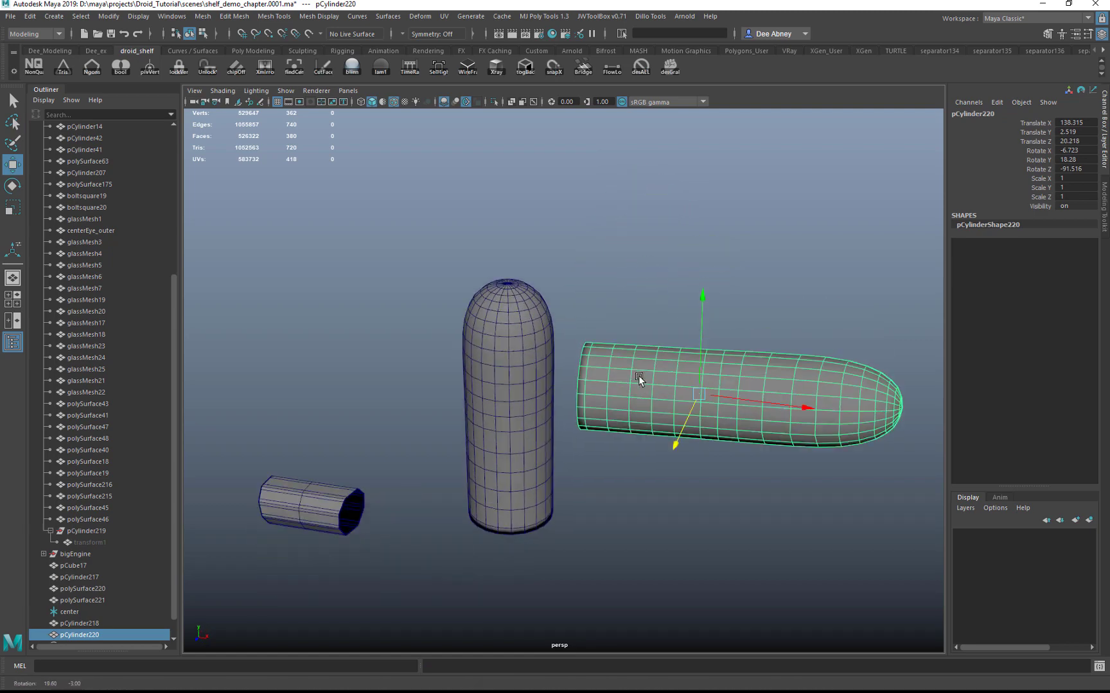
alt+middle_drag(639, 379, 462, 343)
alt+right_drag(463, 344, 591, 357)
- Select the horizontal capsule's rounded-end vertices, turn off soft selection, and return to object mode with the selection cleared
key(q)
key(F9)
alt+drag(651, 328, 671, 323)
drag(652, 226, 905, 489)
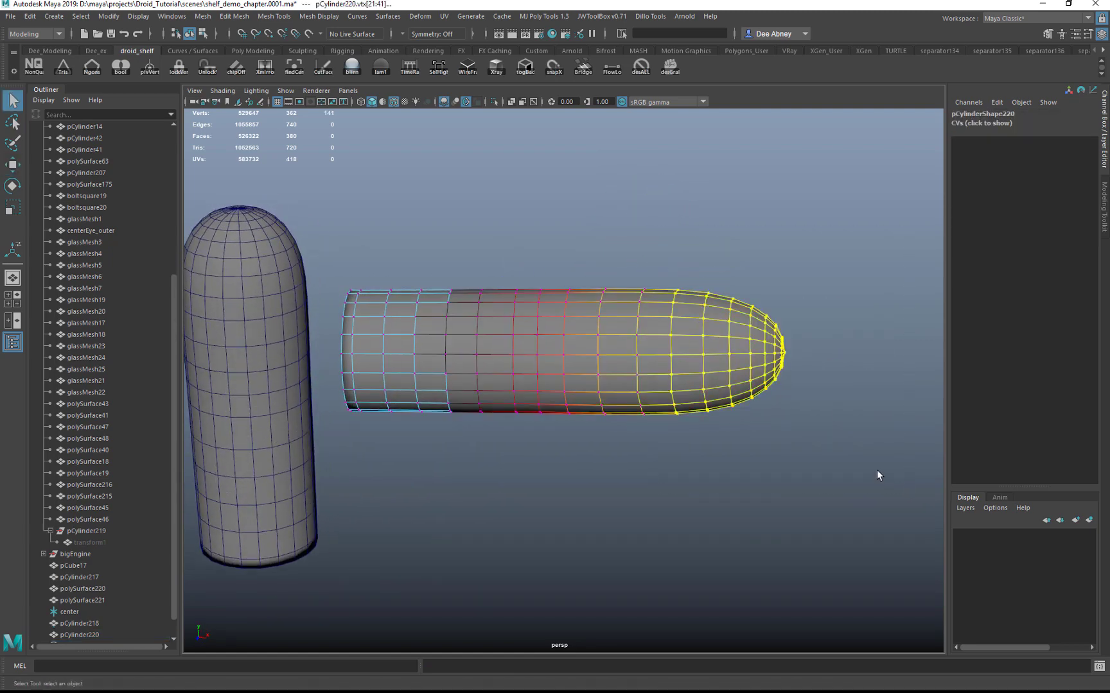
key(b)
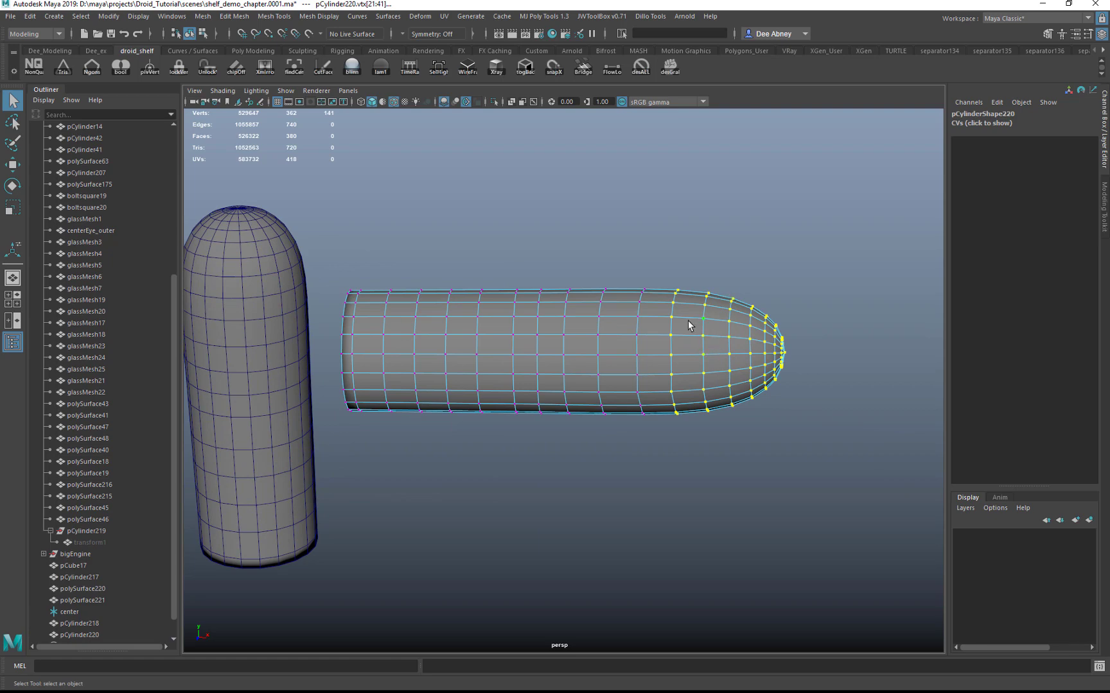
right_drag(710, 292, 757, 273)
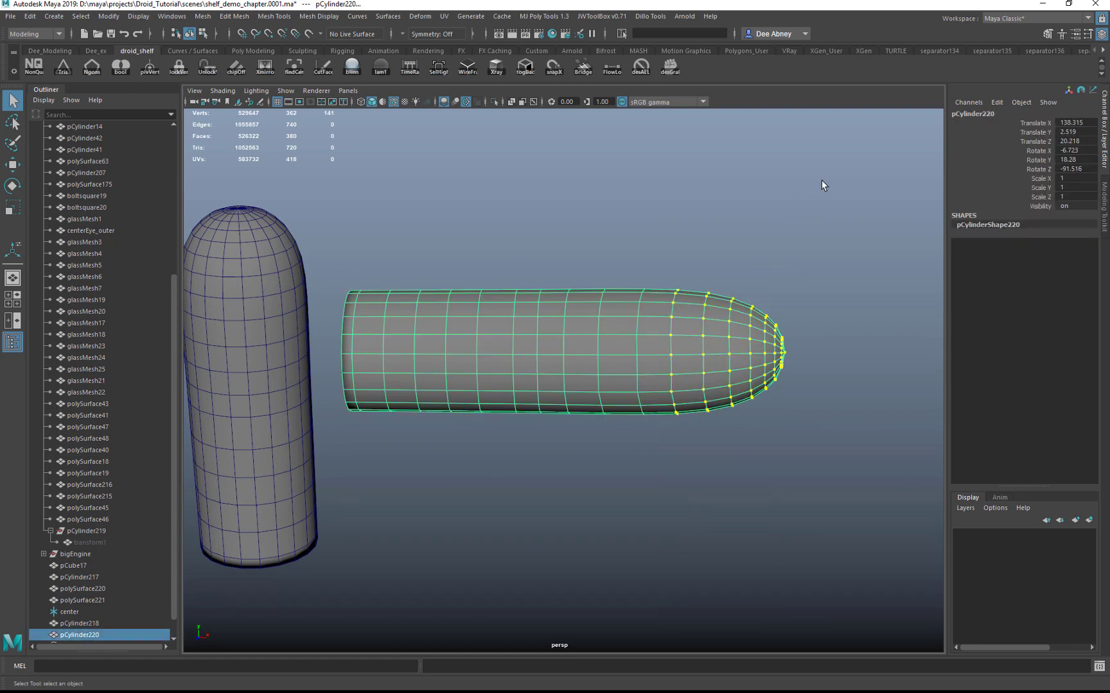
click(821, 181)
- Reselect the horizontal capsule's rounded-end vertices, switch back to object mode, and clear the leftover selection
alt+drag(463, 488, 488, 463)
right_drag(607, 387, 565, 385)
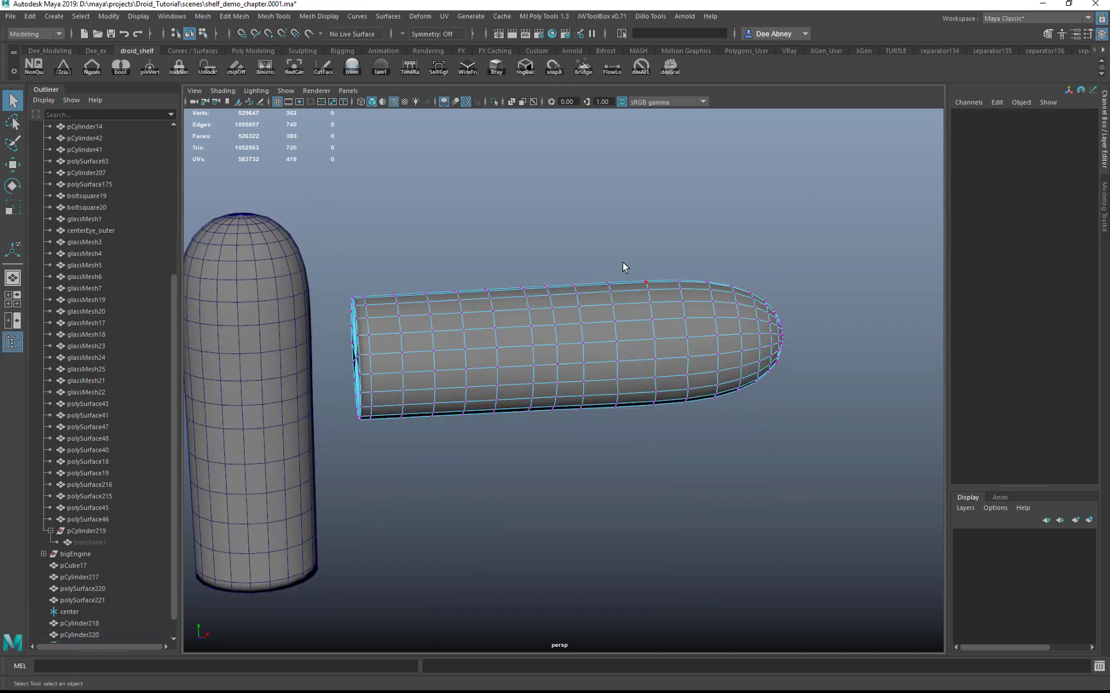
drag(638, 264, 916, 527)
alt+drag(915, 528, 842, 479)
right_drag(745, 321, 780, 302)
click(799, 295)
mouse_move(606, 295)
alt+mouse_down()
mouse_move(490, 273)
mouse_move(609, 300)
alt+mouse_up()
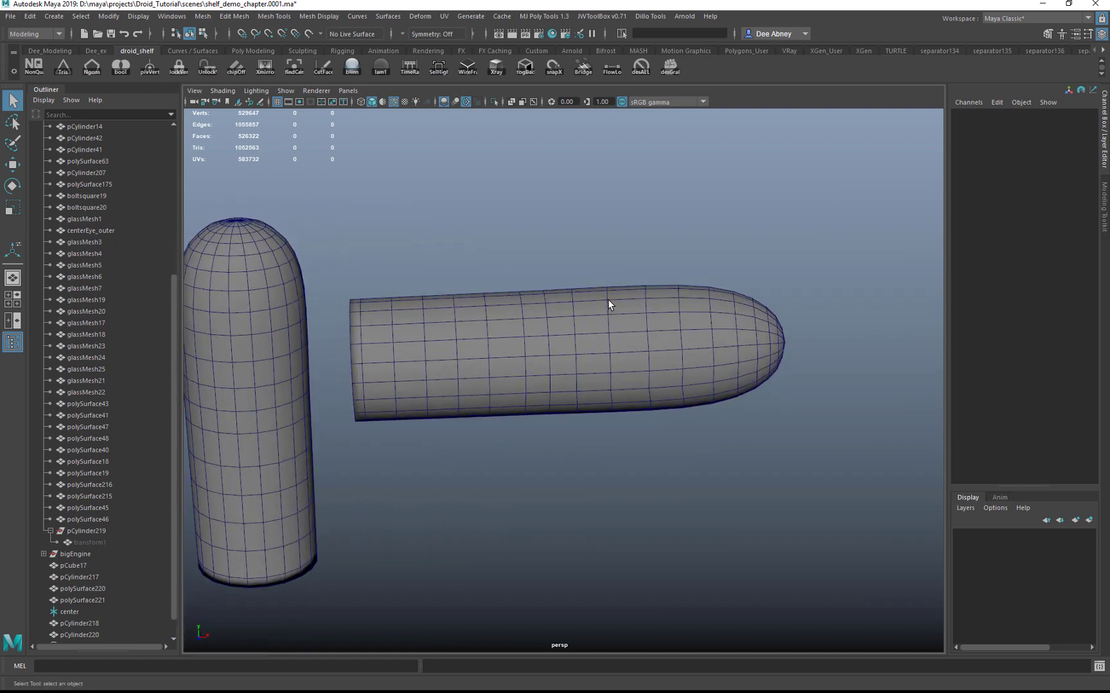
alt+right_drag(569, 274, 476, 267)
alt+middle_drag(477, 267, 588, 282)
alt+right_drag(589, 282, 696, 310)
alt+middle_drag(473, 289, 496, 306)
alt+right_drag(496, 306, 474, 313)
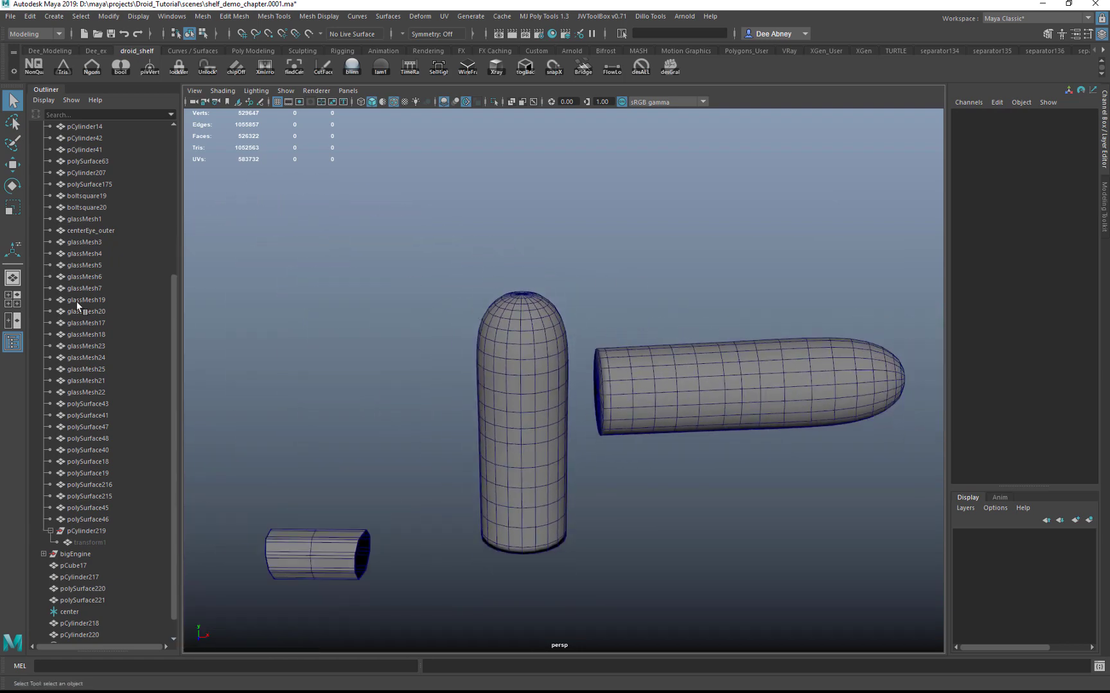